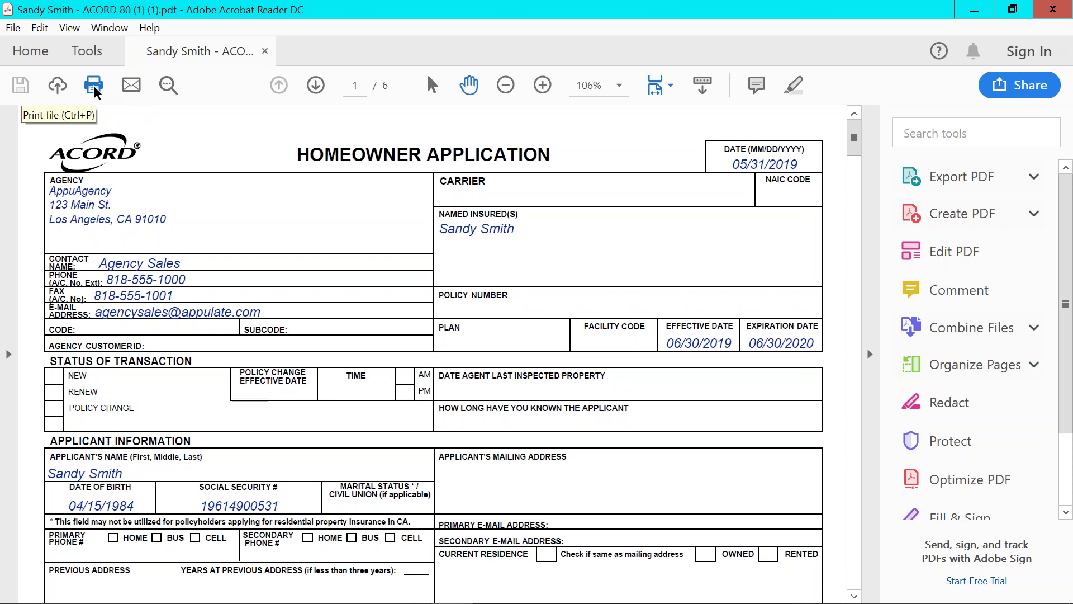
Open the print options for the filled-in ACORD 80 Homeowner Application.
{"action": "left_click", "coordinate": [94, 87]}
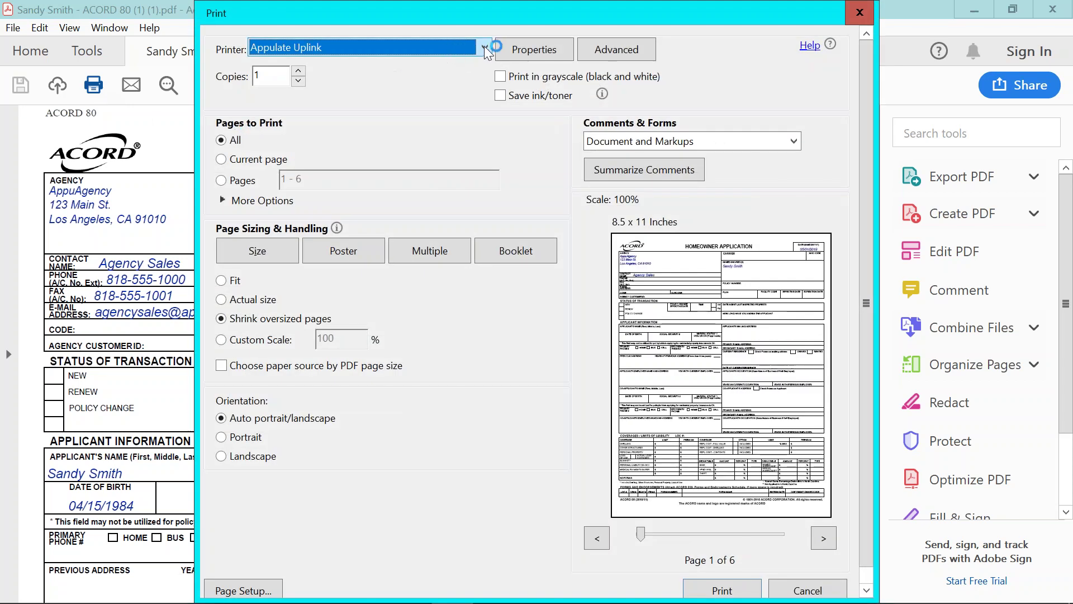
Print the ACORD 80 application to the Appulate Uplink printer and send it for upload.
{"action": "left_click", "coordinate": [485, 48]}
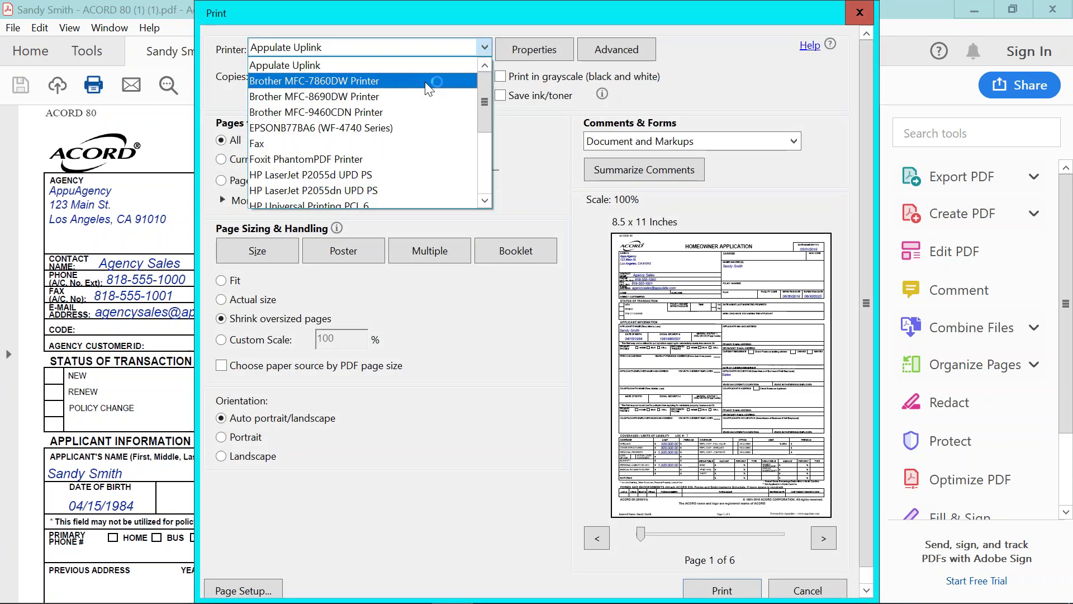
{"action": "left_click", "coordinate": [394, 64]}
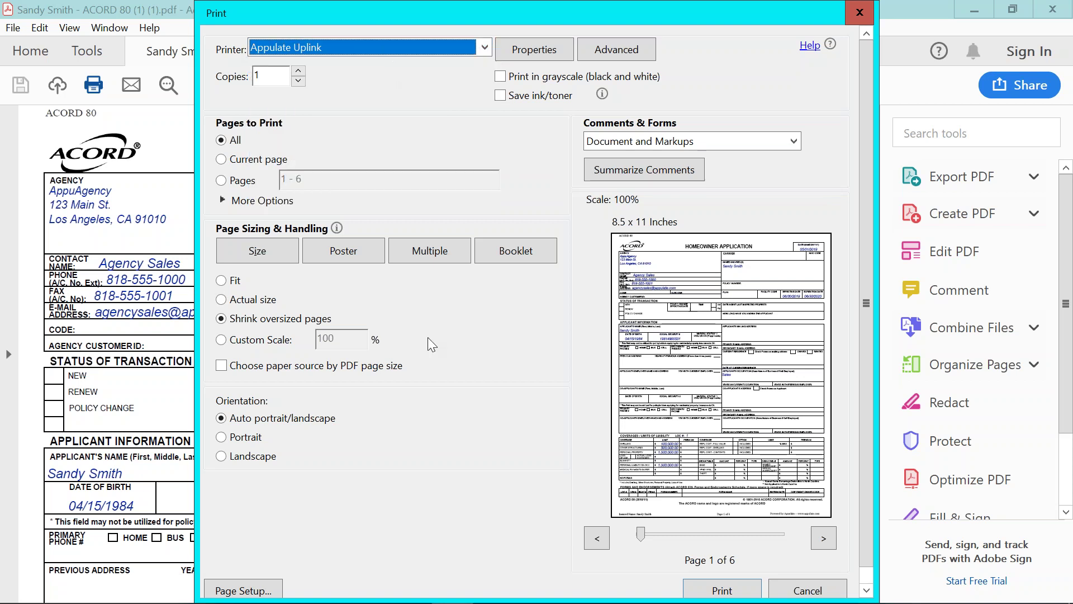
{"action": "left_click", "coordinate": [720, 591]}
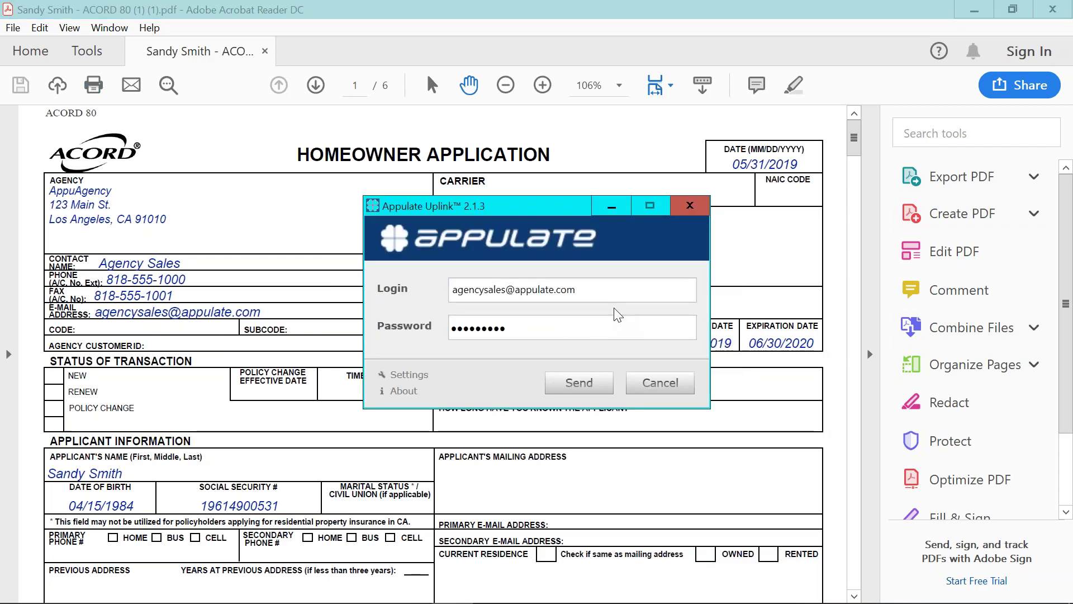
{"action": "left_click", "coordinate": [597, 390]}
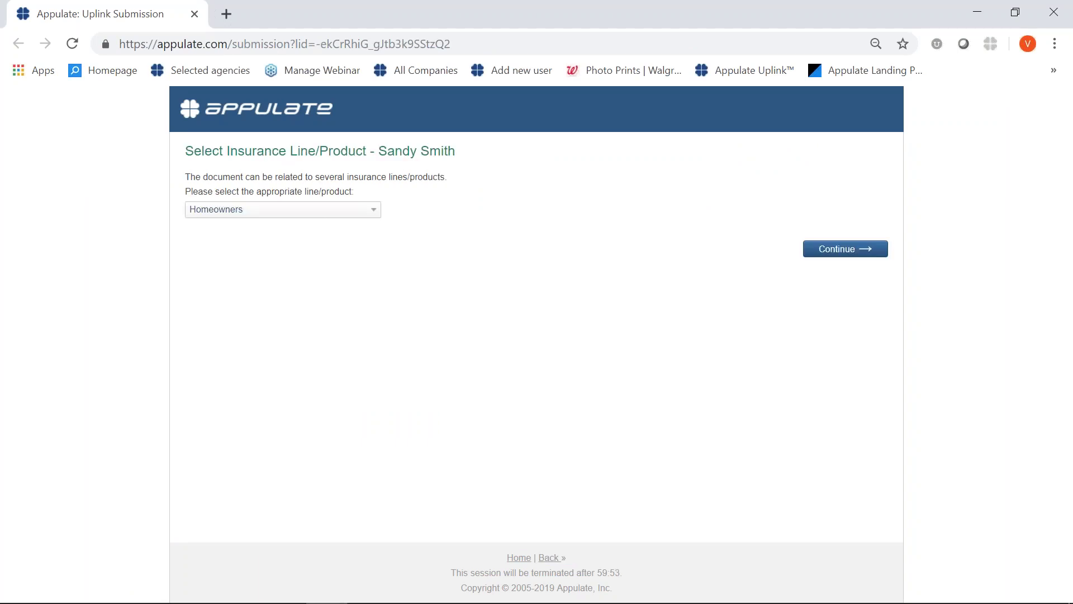
Continue the uploaded submission with Homeowners as the insurance line.
{"action": "left_click", "coordinate": [826, 253]}
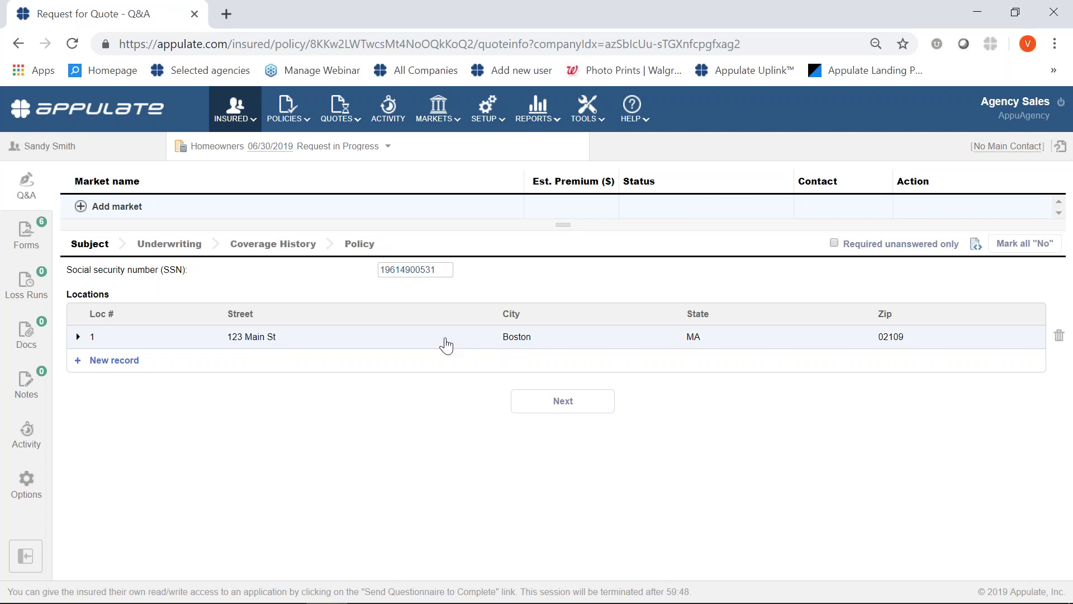
Check the attached ACORD forms list, then go back to the Homeowners Q&A.
{"action": "left_click", "coordinate": [33, 254]}
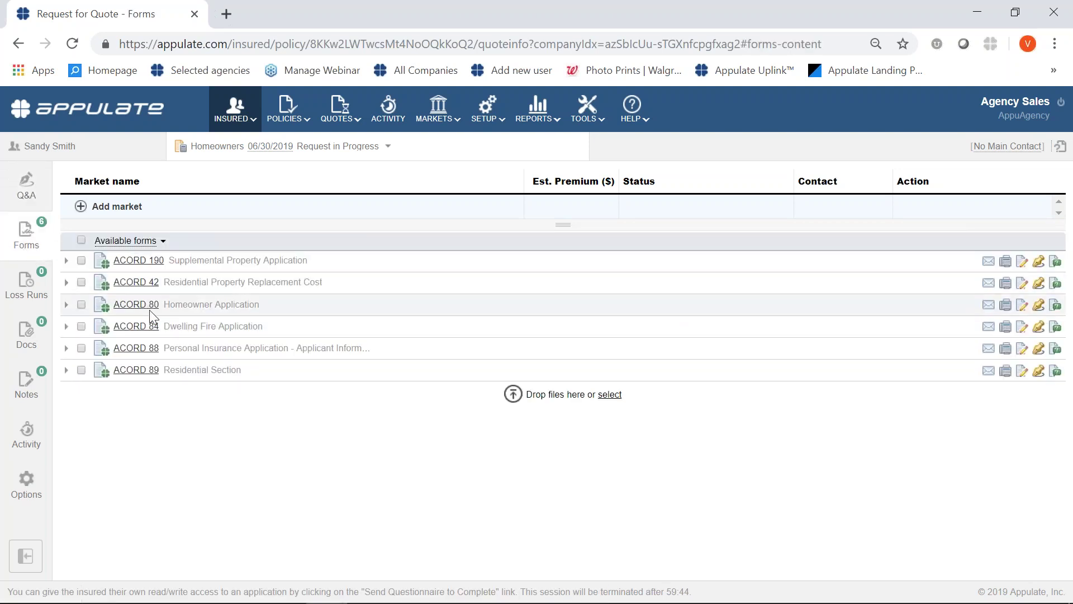
{"action": "left_click", "coordinate": [23, 188]}
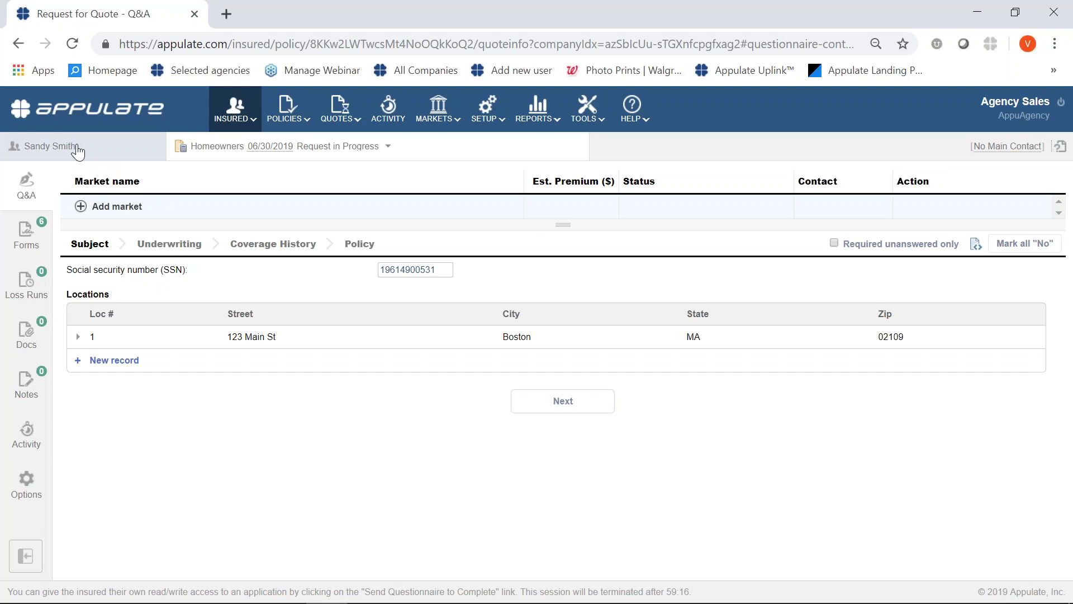
Add Orchid Underwriters - High Net Worth as a market and attempt submission to reveal missing fields.
{"action": "left_click", "coordinate": [83, 207]}
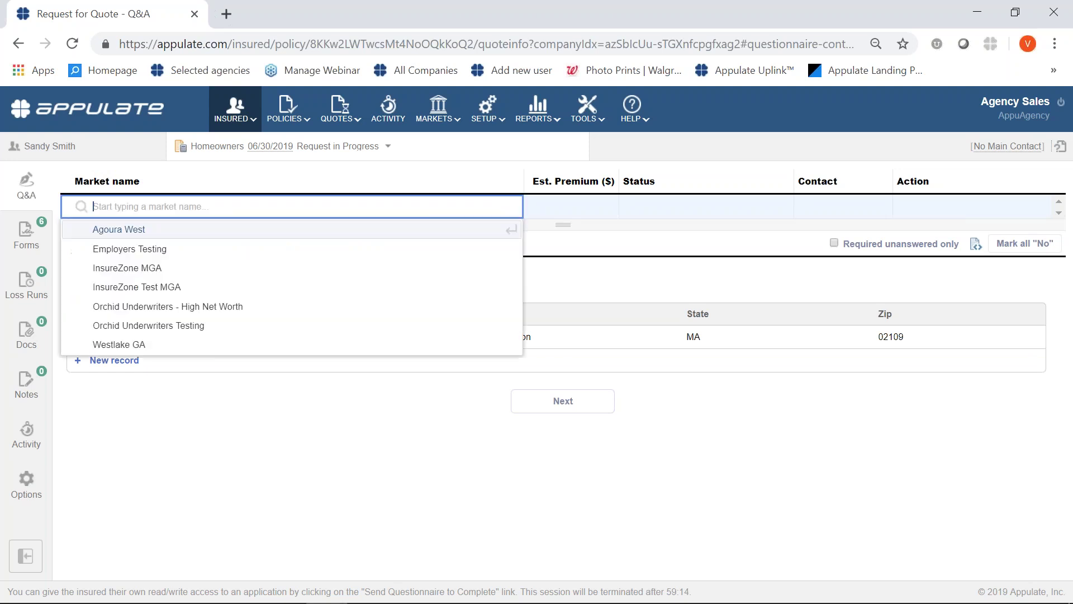
{"action": "left_click", "coordinate": [114, 306]}
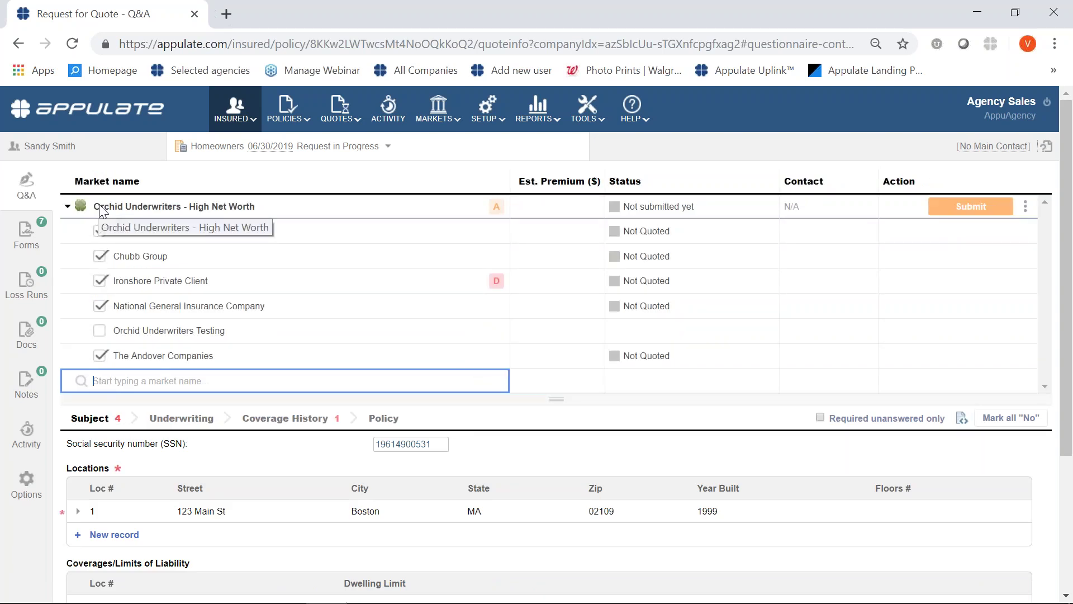
{"action": "left_click", "coordinate": [498, 210]}
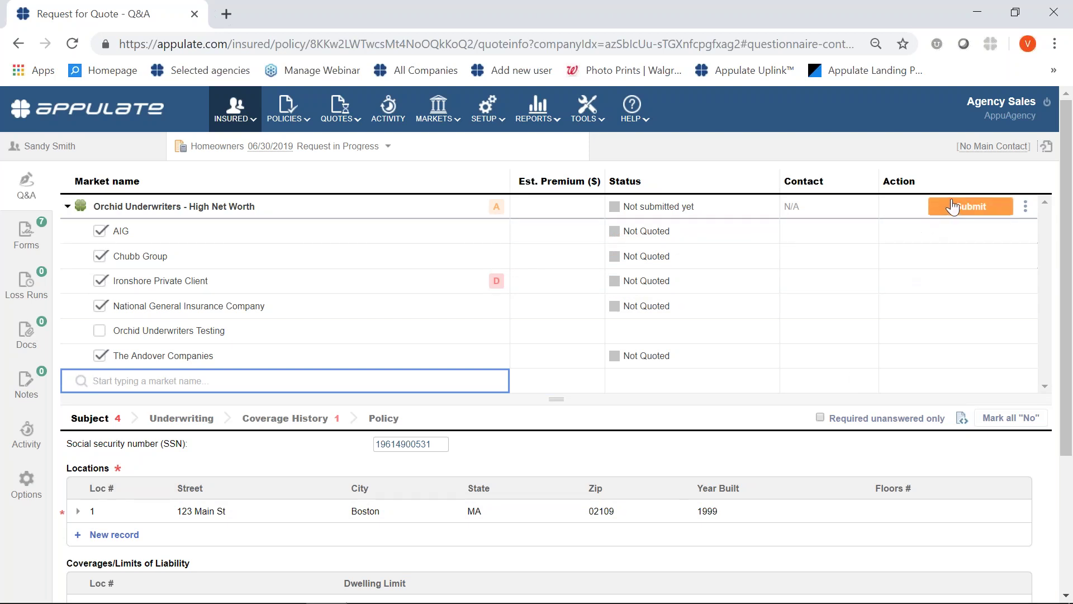
{"action": "mouse_move", "coordinate": [948, 210]}
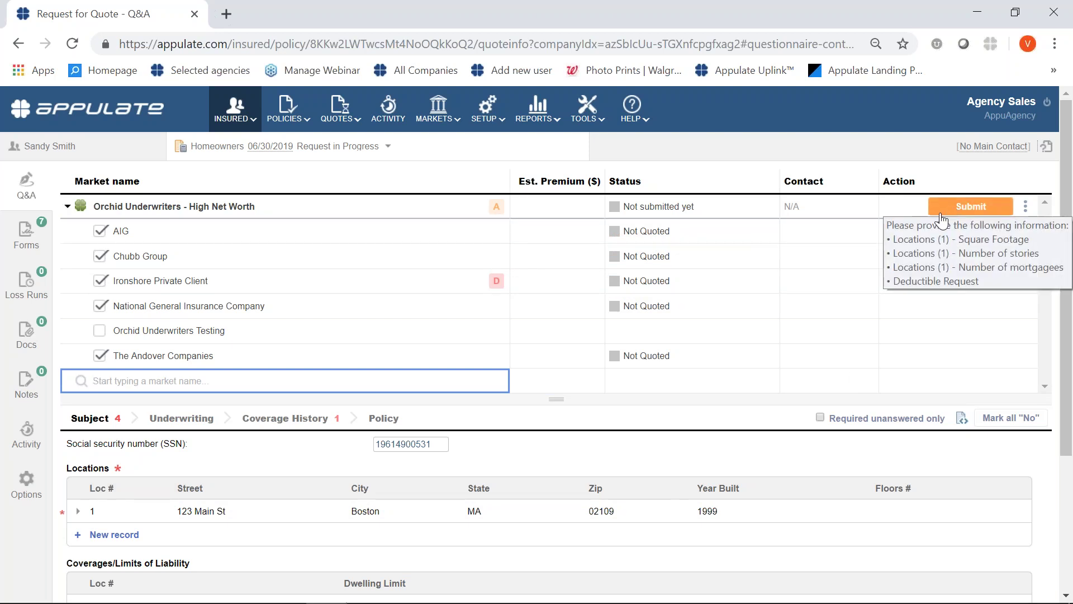
{"action": "left_click", "coordinate": [937, 212]}
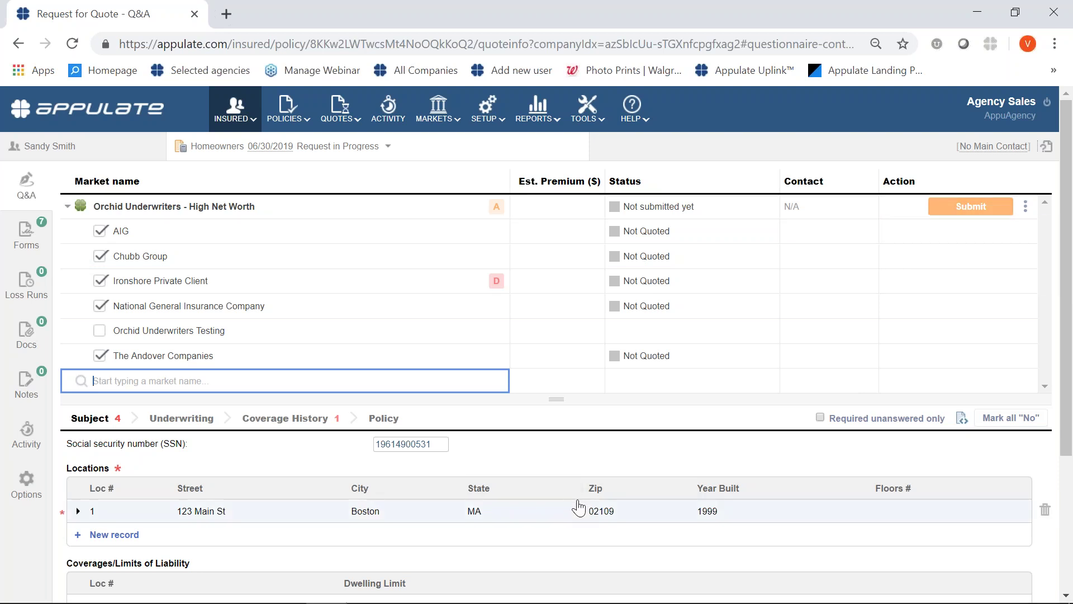
Expand location 1 and enter Square Footage 2,000 and Number of stories 1.
{"action": "scroll", "coordinate": [255, 504], "scroll_direction": "down", "scroll_amount": 2}
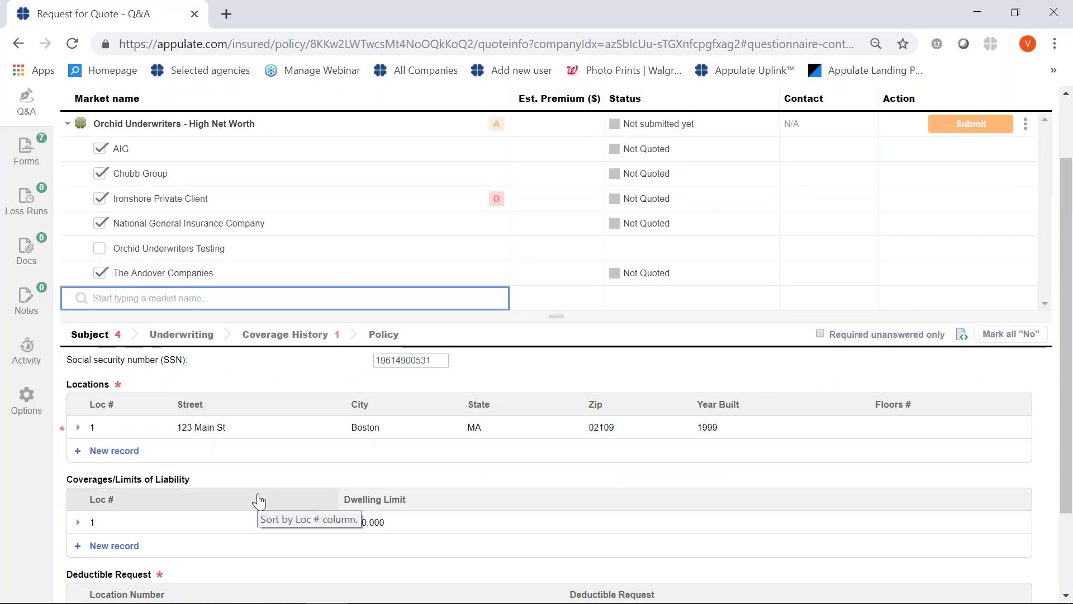
{"action": "scroll", "coordinate": [259, 502], "scroll_direction": "down", "scroll_amount": 3}
{"action": "scroll", "coordinate": [254, 496], "scroll_direction": "up", "scroll_amount": 4}
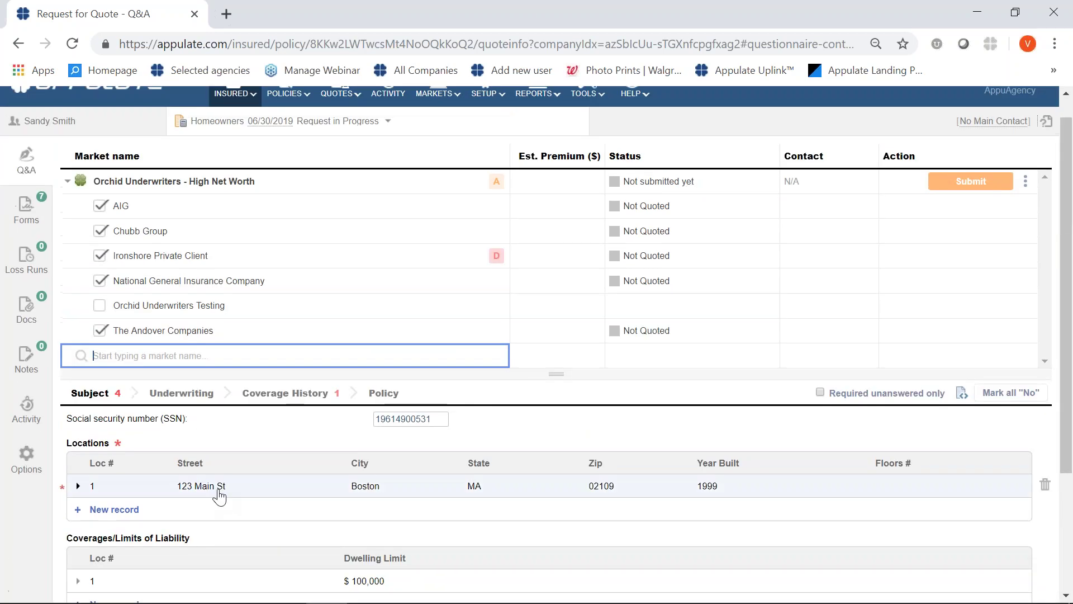
{"action": "left_click", "coordinate": [77, 486]}
{"action": "scroll", "coordinate": [259, 511], "scroll_direction": "down", "scroll_amount": 10}
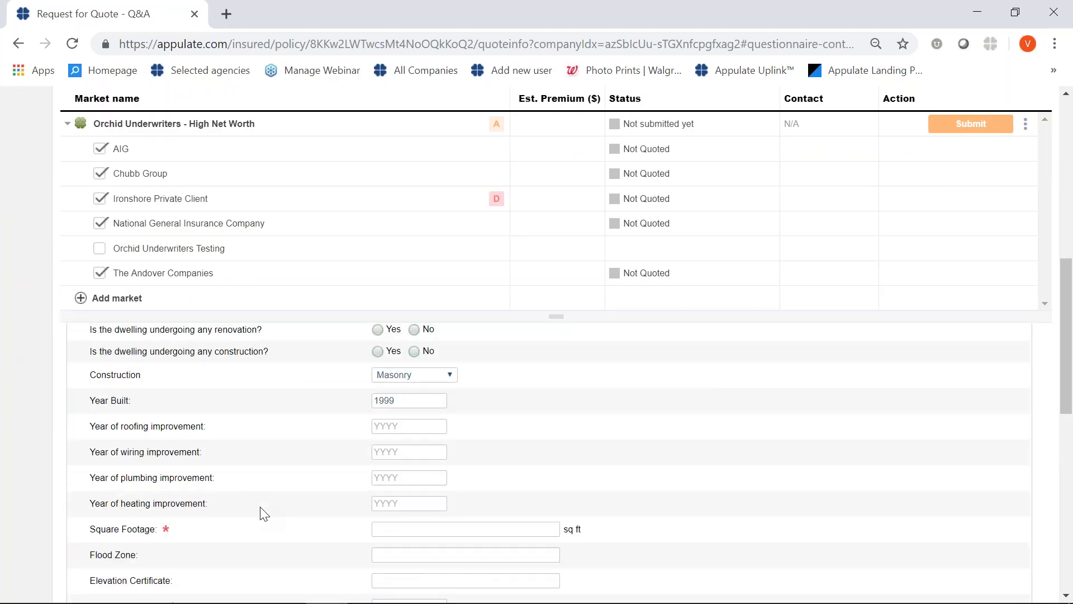
{"action": "left_click", "coordinate": [385, 527]}
{"action": "type", "text": "2,000"}
{"action": "left_click", "coordinate": [675, 557]}
{"action": "scroll", "coordinate": [675, 557], "scroll_direction": "down", "scroll_amount": 3}
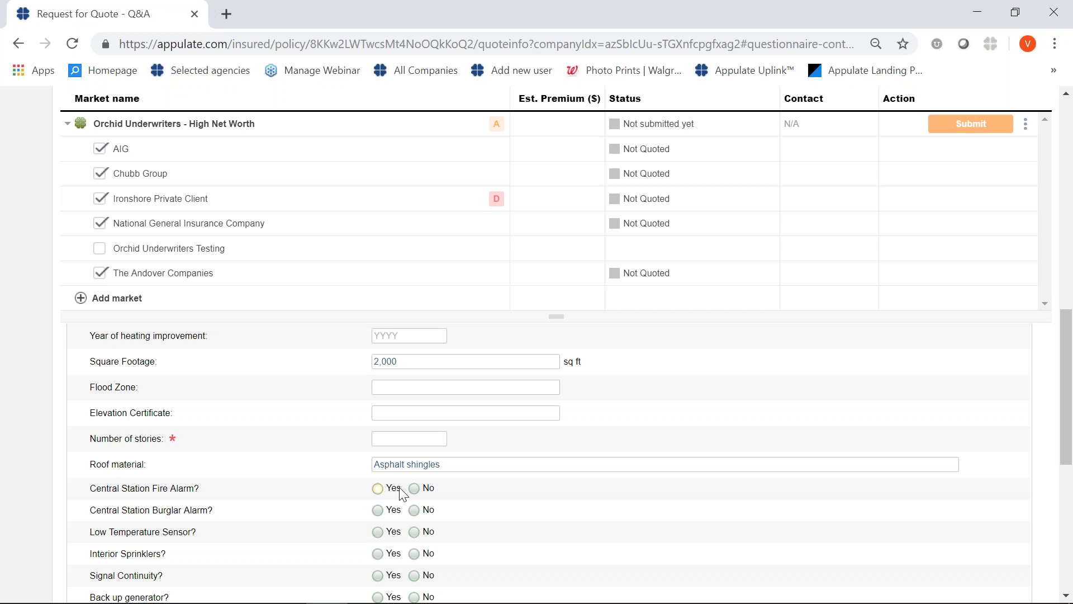
{"action": "left_click", "coordinate": [396, 441]}
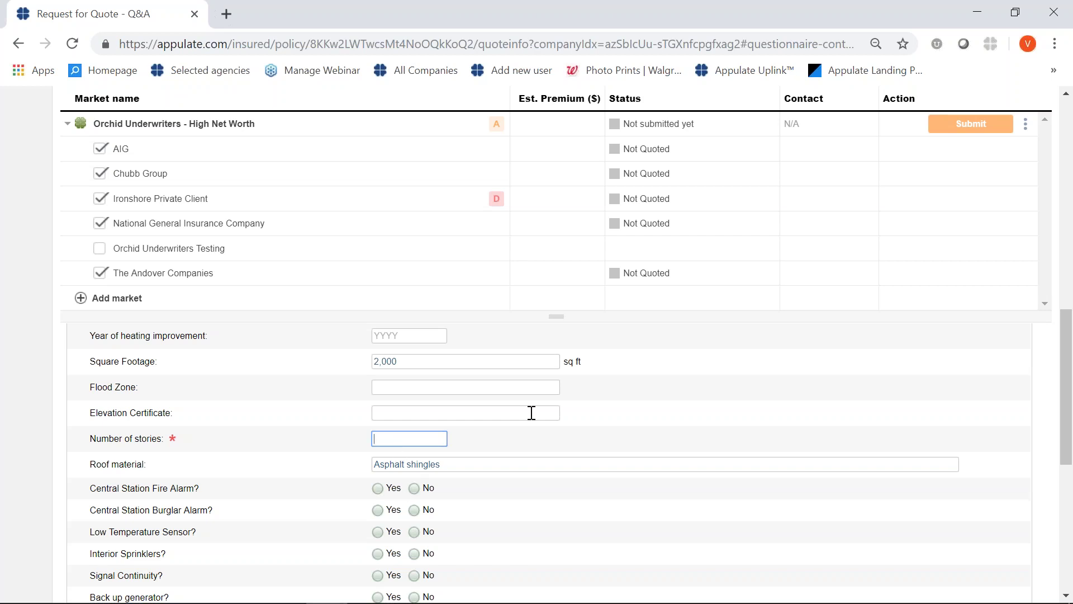
{"action": "type", "text": "1"}
{"action": "left_click", "coordinate": [499, 509]}
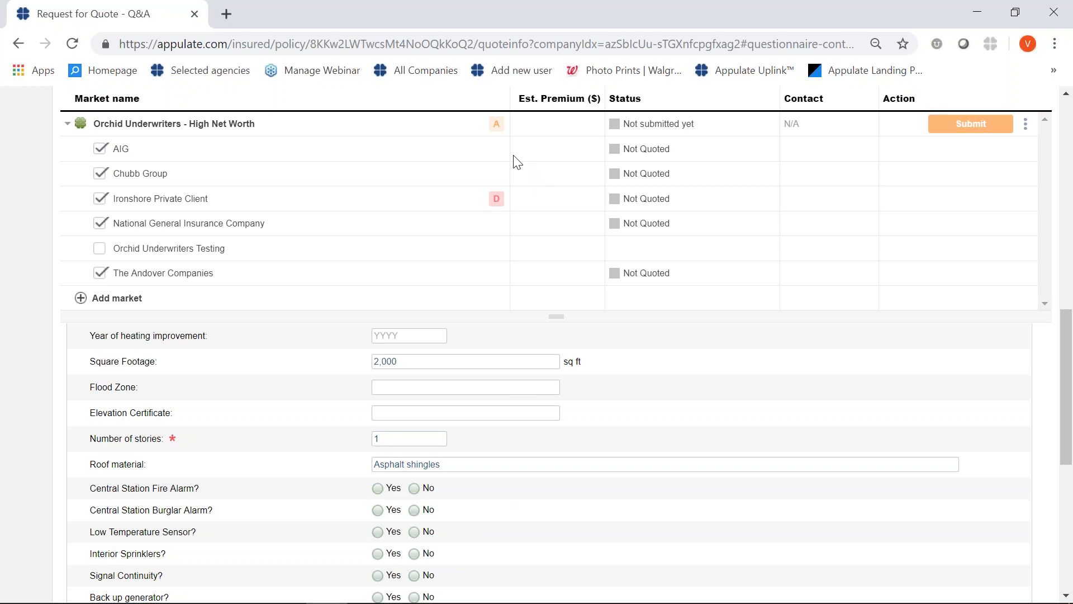
Set Number of mortgagees to 1 from the missing-information list, then collapse location 1.
{"action": "left_click", "coordinate": [496, 125]}
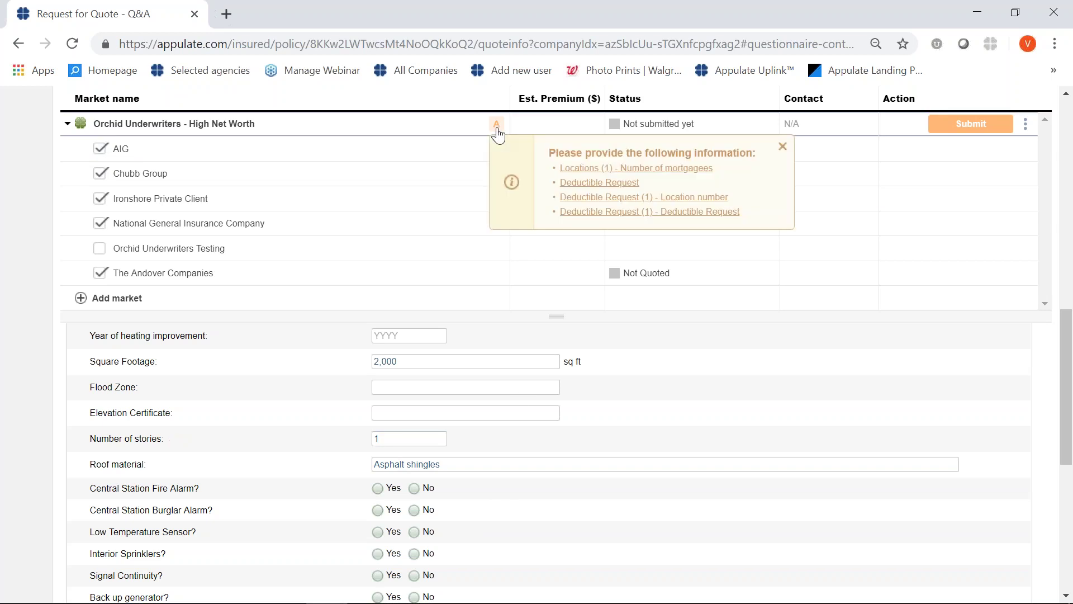
{"action": "left_click", "coordinate": [570, 169]}
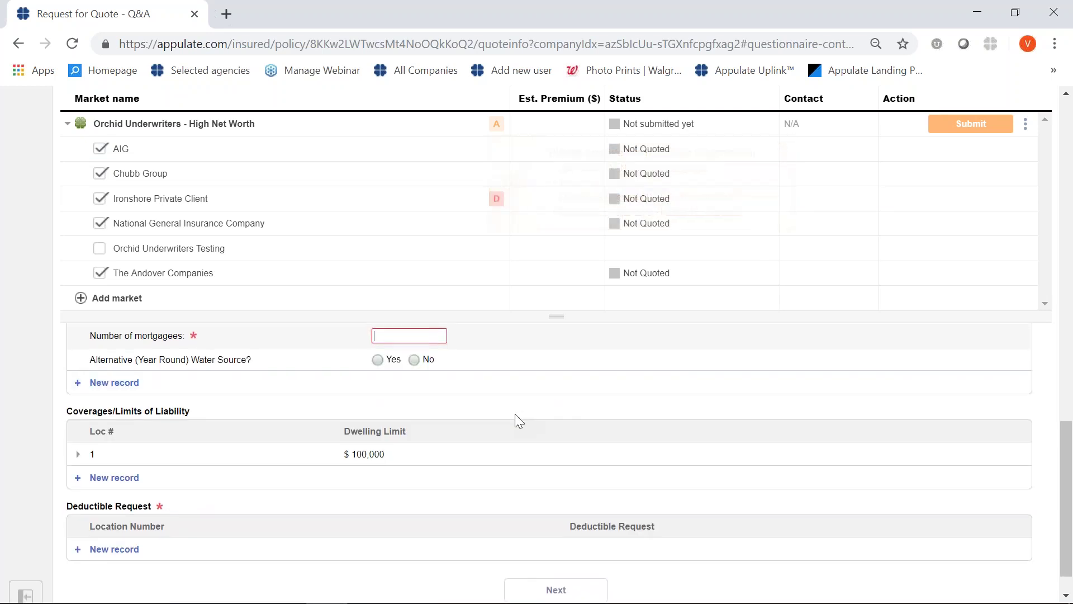
{"action": "type", "text": "1"}
{"action": "left_click", "coordinate": [60, 410]}
{"action": "scroll", "coordinate": [64, 411], "scroll_direction": "up", "scroll_amount": 10}
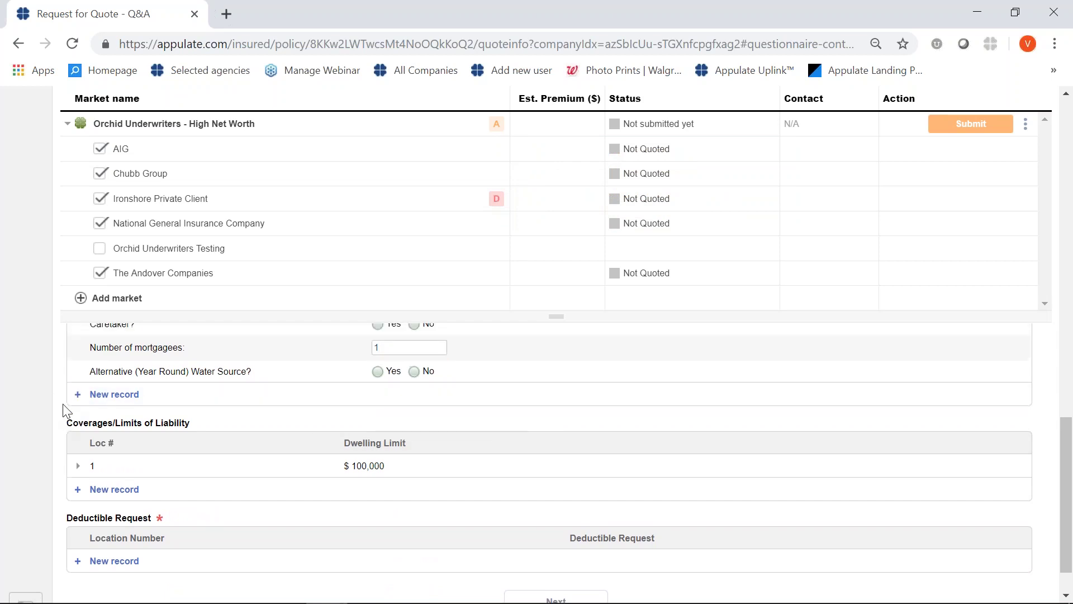
{"action": "scroll", "coordinate": [73, 412], "scroll_direction": "up", "scroll_amount": 5}
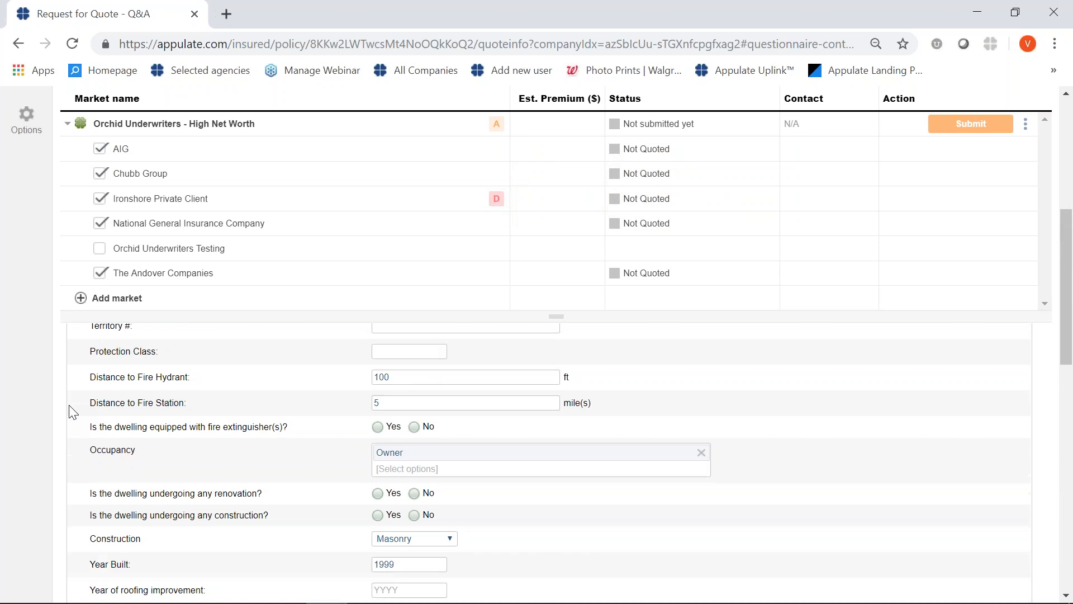
{"action": "scroll", "coordinate": [73, 413], "scroll_direction": "up", "scroll_amount": 3}
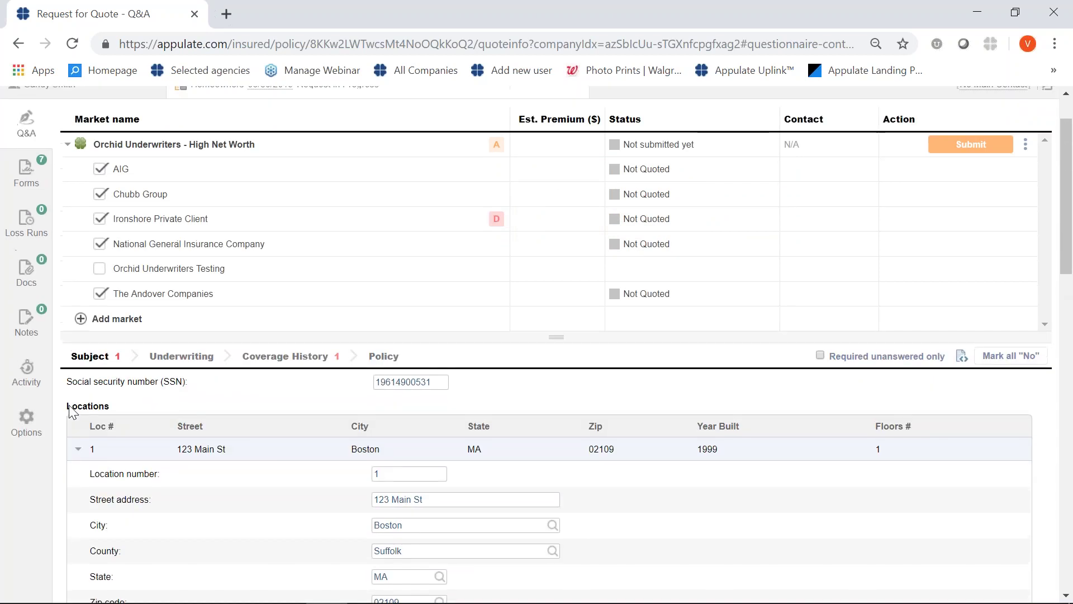
{"action": "left_click", "coordinate": [78, 449]}
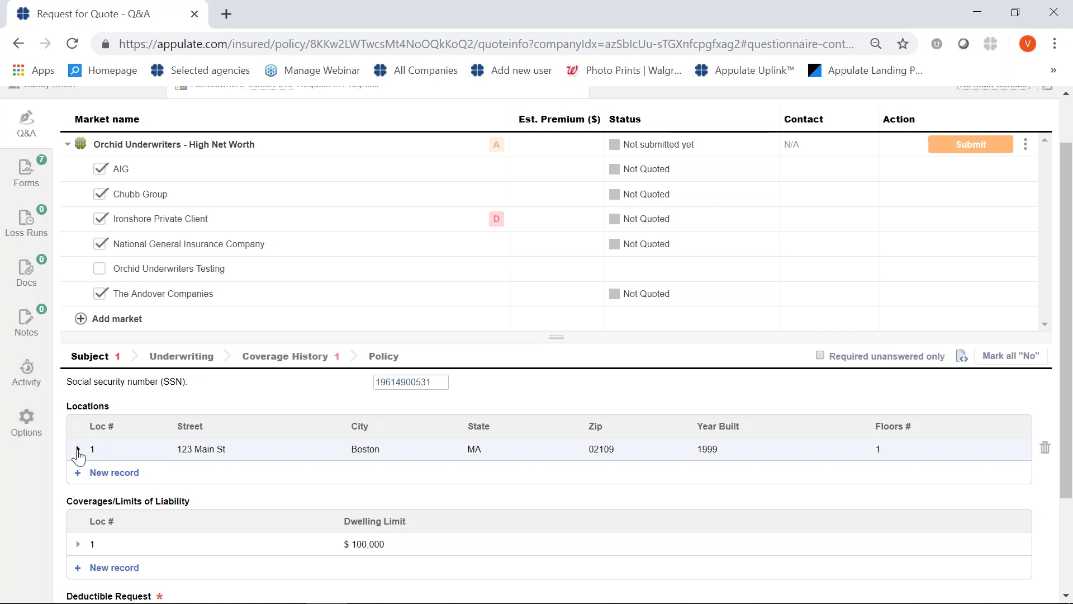
Review location 1's details, then add a new blank location 2 record.
{"action": "left_click", "coordinate": [78, 450]}
{"action": "scroll", "coordinate": [103, 480], "scroll_direction": "down", "scroll_amount": 2}
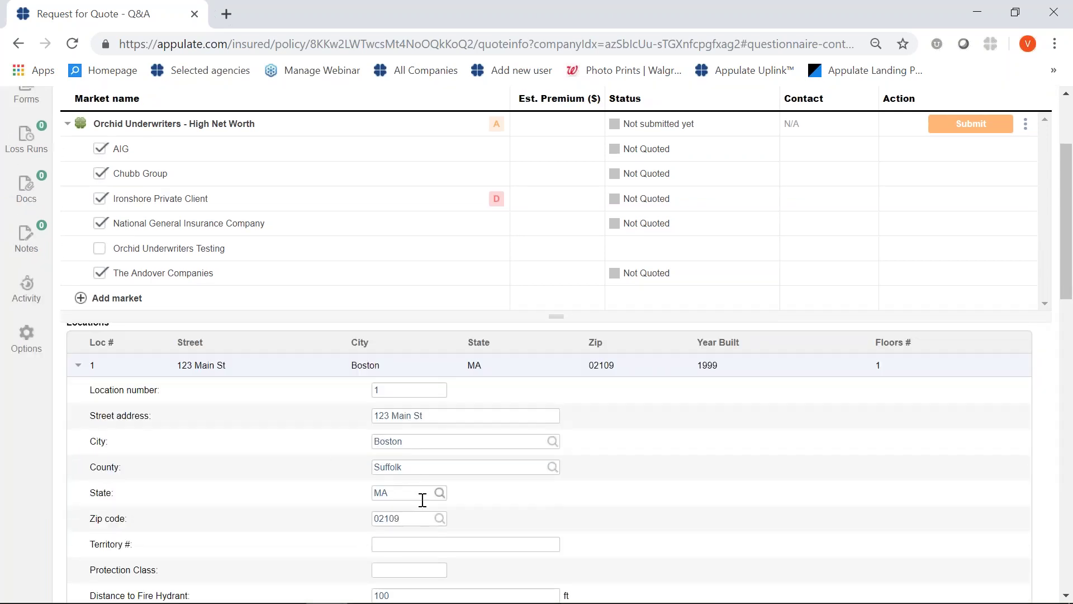
{"action": "scroll", "coordinate": [422, 501], "scroll_direction": "down", "scroll_amount": 2}
{"action": "scroll", "coordinate": [421, 486], "scroll_direction": "up", "scroll_amount": 3}
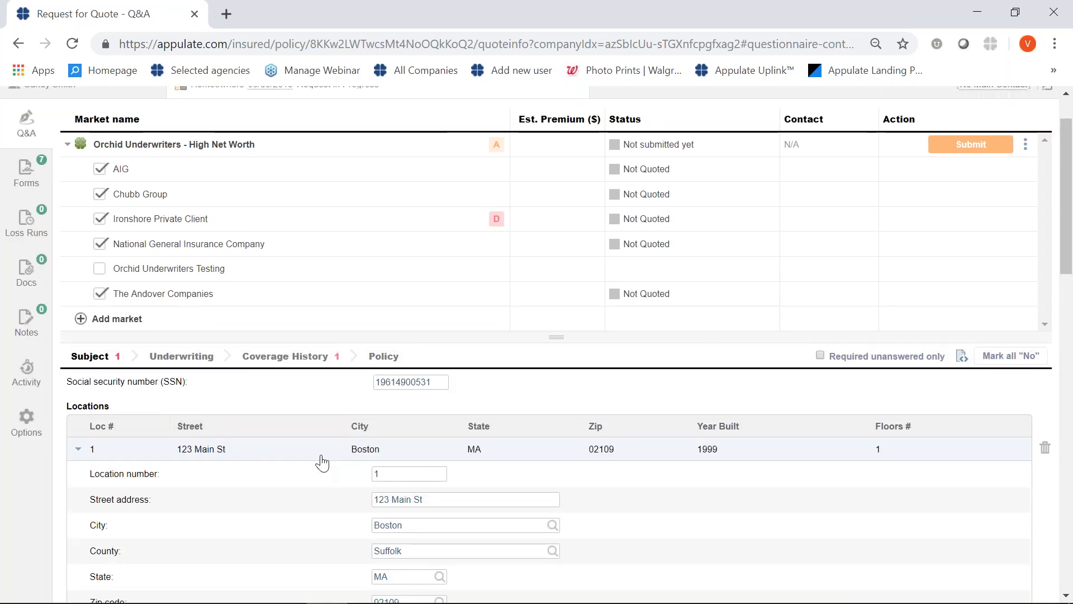
{"action": "scroll", "coordinate": [503, 522], "scroll_direction": "down", "scroll_amount": 5}
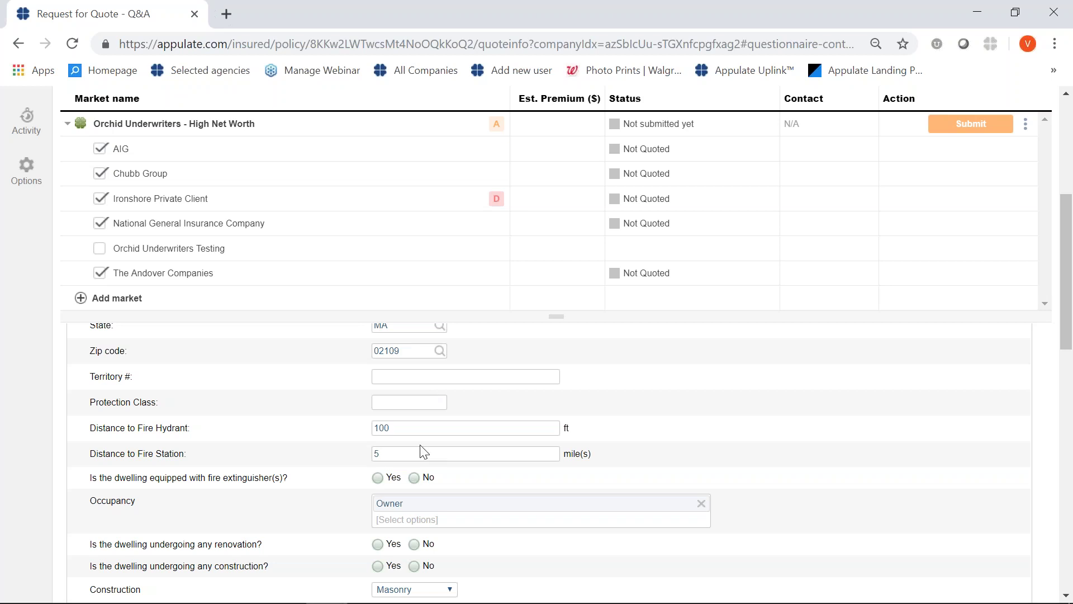
{"action": "scroll", "coordinate": [452, 542], "scroll_direction": "down", "scroll_amount": 9}
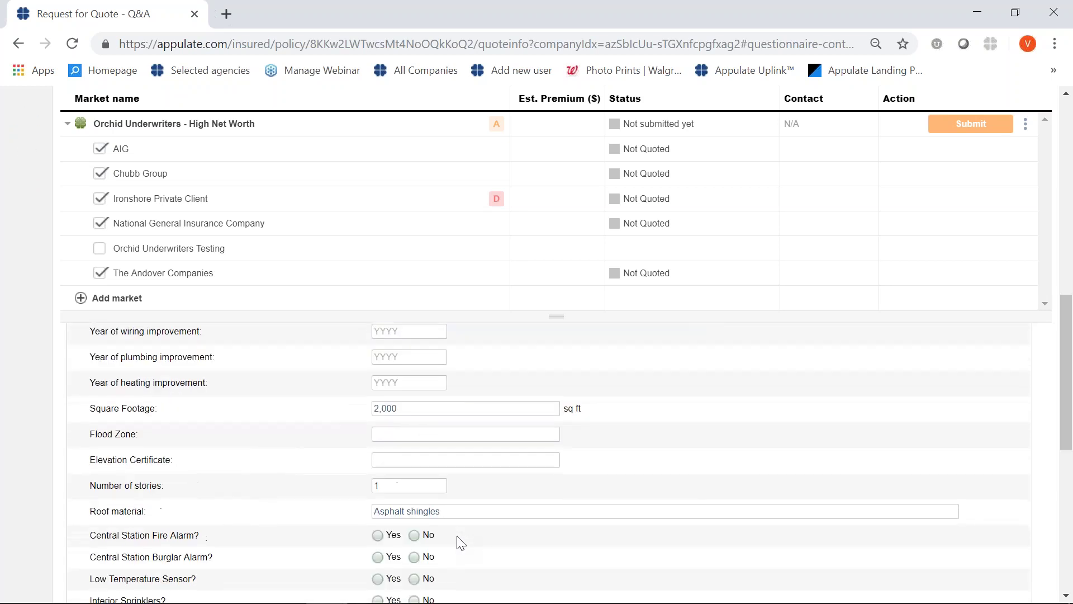
{"action": "scroll", "coordinate": [455, 541], "scroll_direction": "down", "scroll_amount": 3}
{"action": "scroll", "coordinate": [455, 541], "scroll_direction": "up", "scroll_amount": 8}
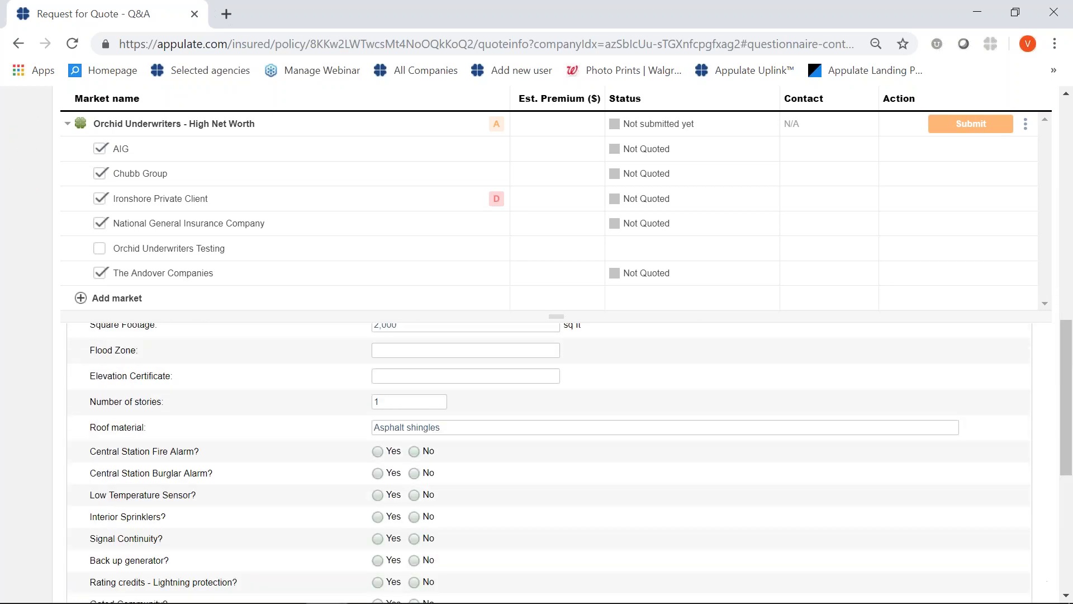
{"action": "scroll", "coordinate": [454, 541], "scroll_direction": "up", "scroll_amount": 3}
{"action": "scroll", "coordinate": [149, 450], "scroll_direction": "up", "scroll_amount": 3}
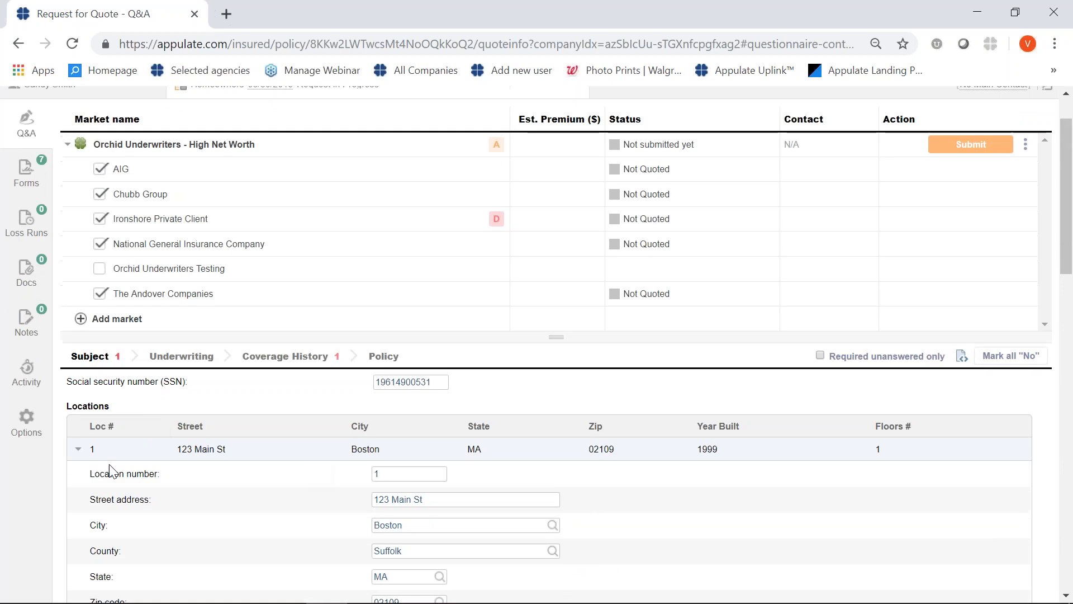
{"action": "left_click", "coordinate": [77, 450]}
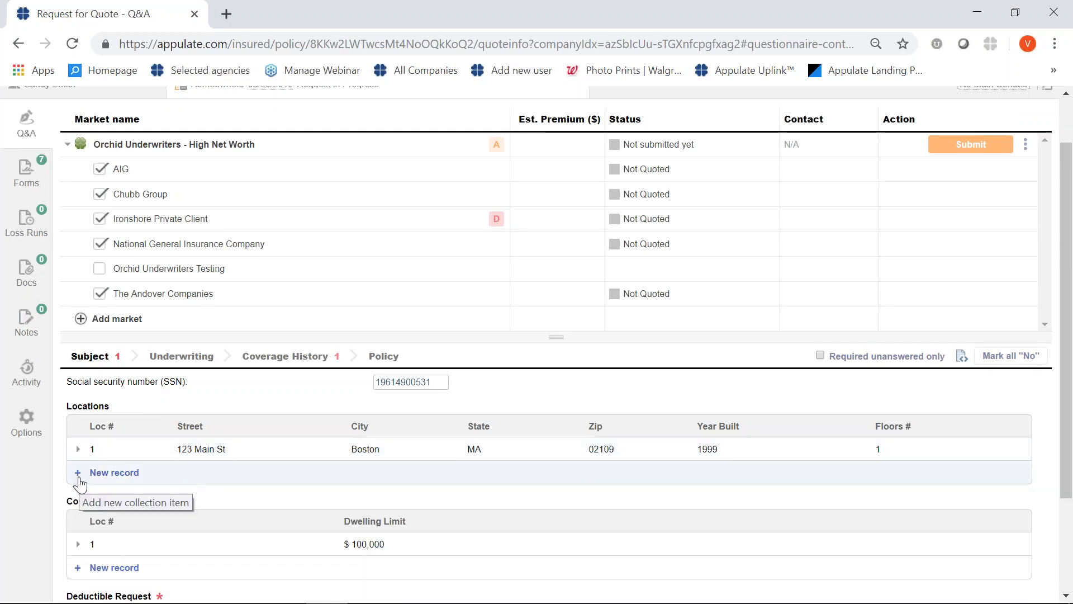
{"action": "left_click", "coordinate": [110, 474]}
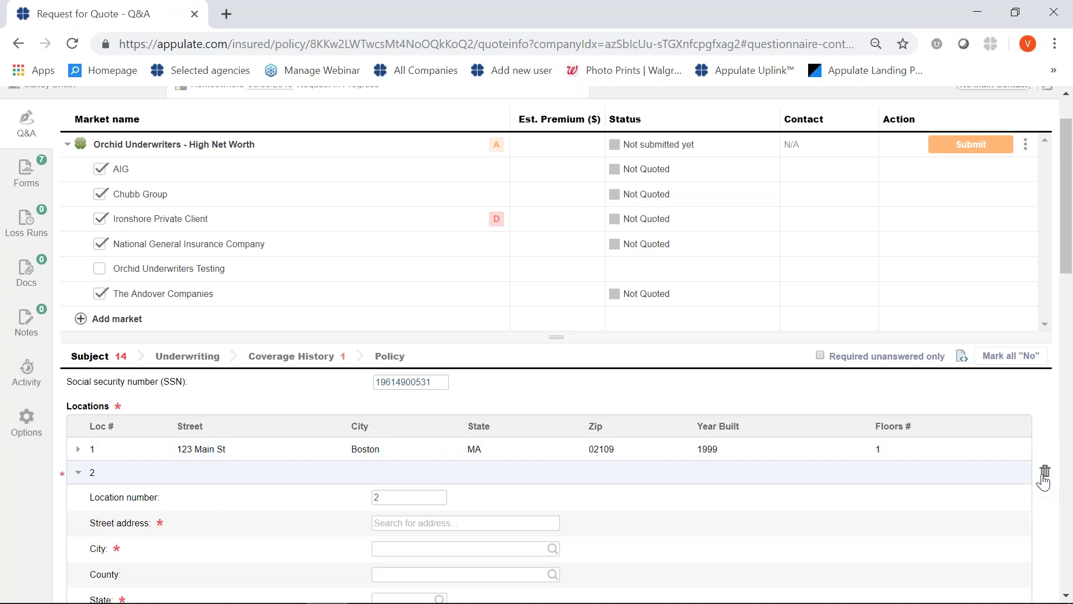
Delete the extra location 2 record.
{"action": "left_click", "coordinate": [1043, 473]}
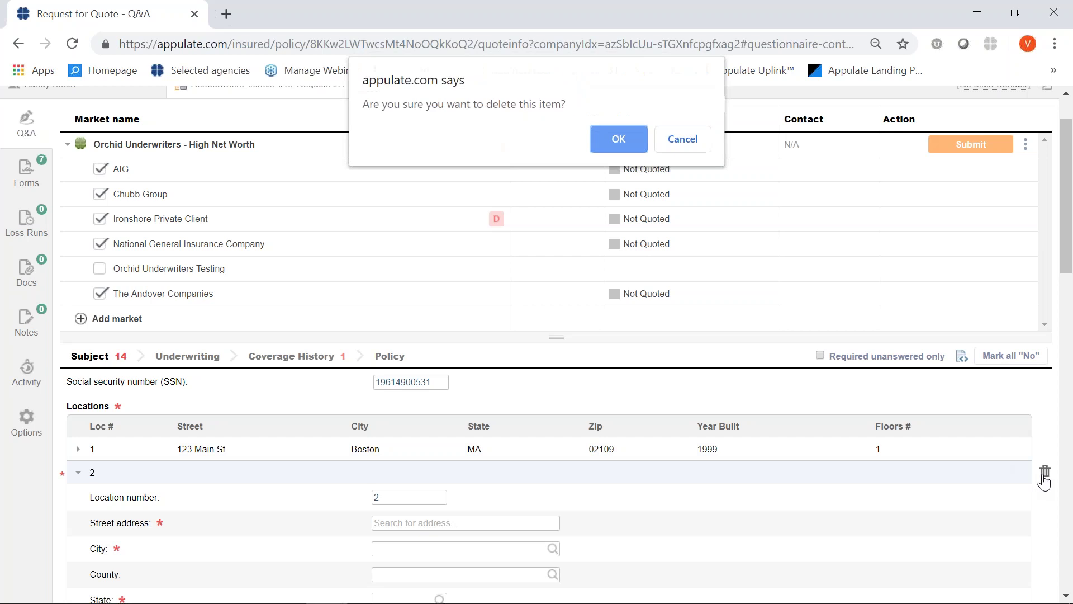
{"action": "left_click", "coordinate": [615, 138]}
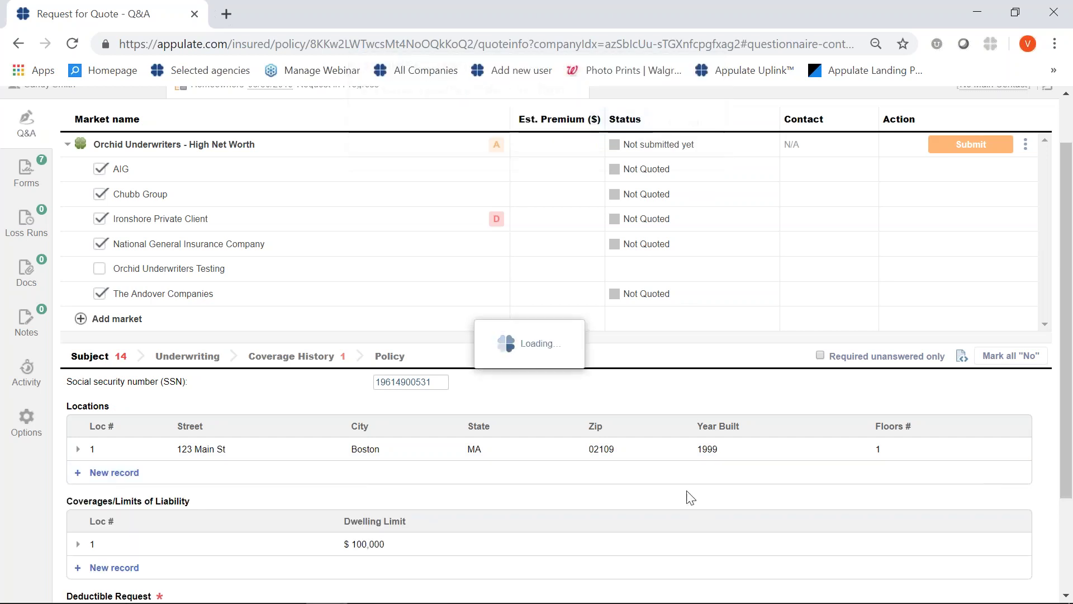
{"action": "scroll", "coordinate": [606, 137], "scroll_direction": "down", "scroll_amount": 2}
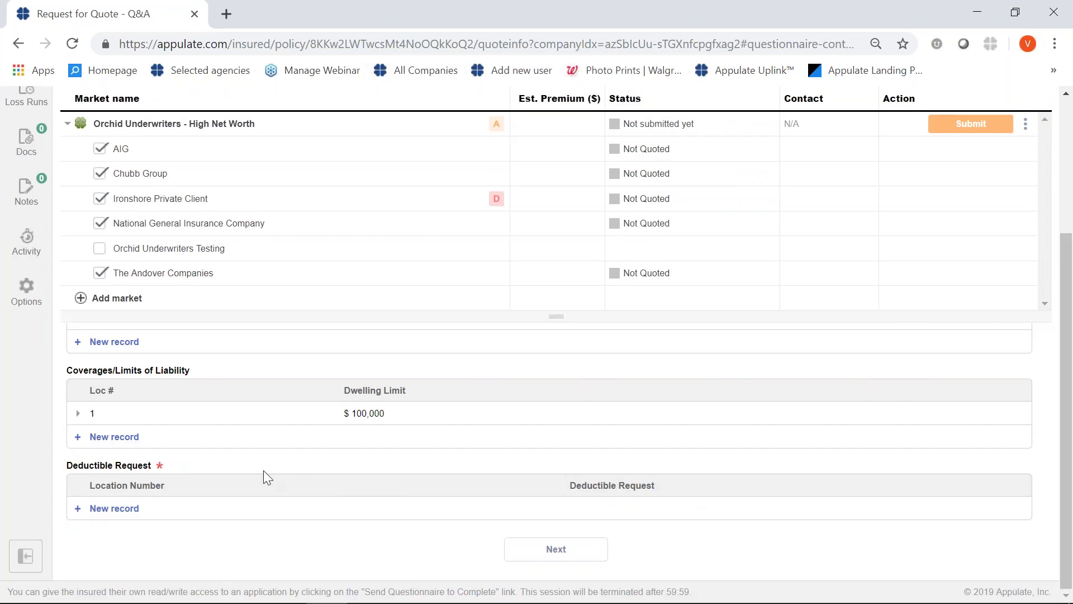
Add a $2,500 deductible request for location 1 and advance to Underwriting.
{"action": "left_click", "coordinate": [190, 511]}
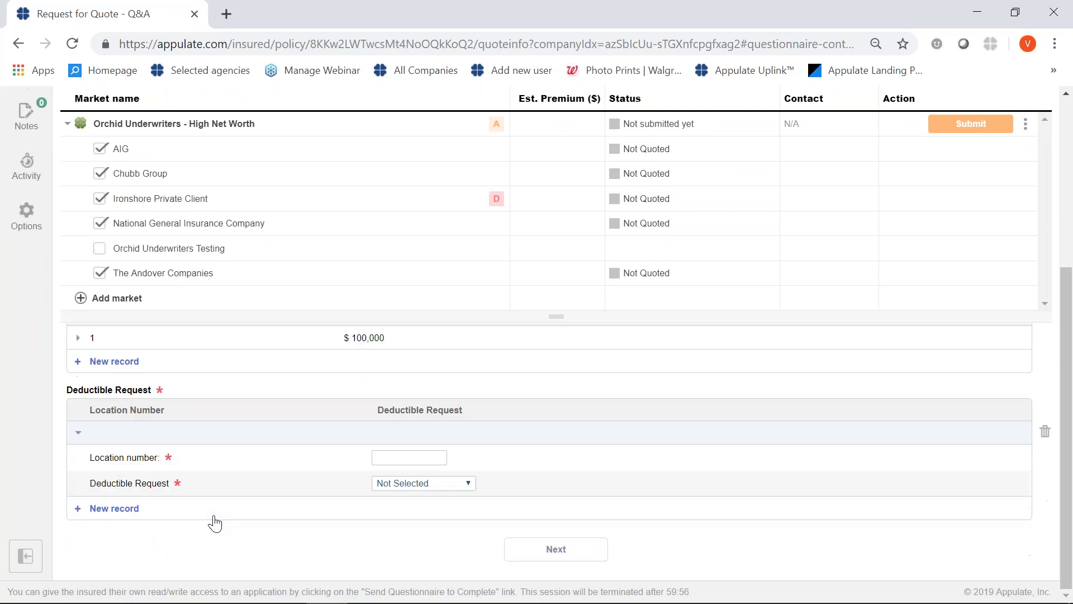
{"action": "left_click", "coordinate": [413, 456]}
{"action": "left_click", "coordinate": [458, 483]}
{"action": "left_click", "coordinate": [397, 303]}
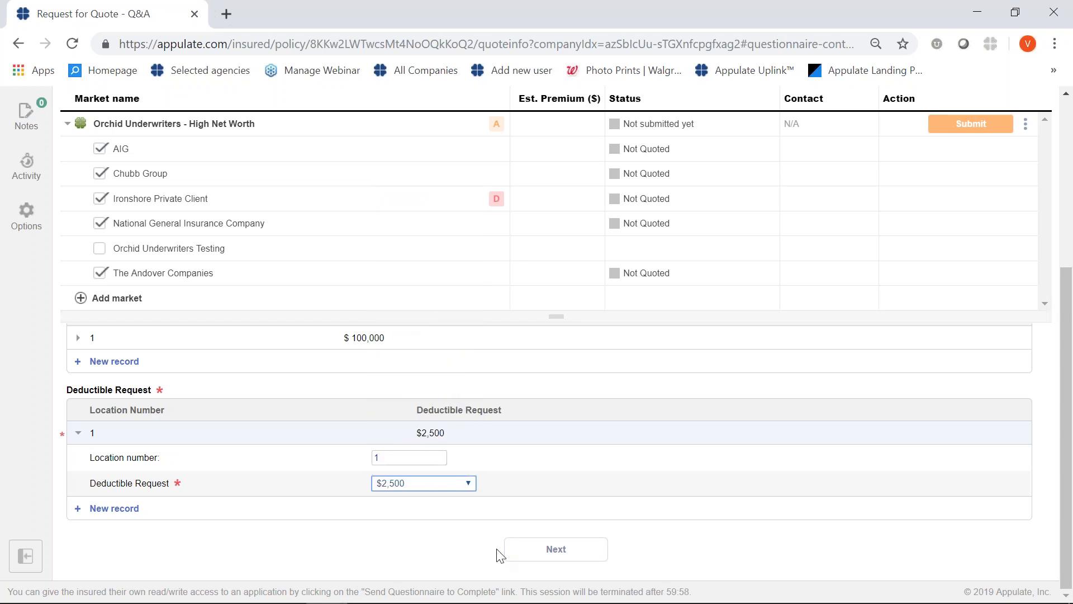
{"action": "left_click", "coordinate": [540, 558]}
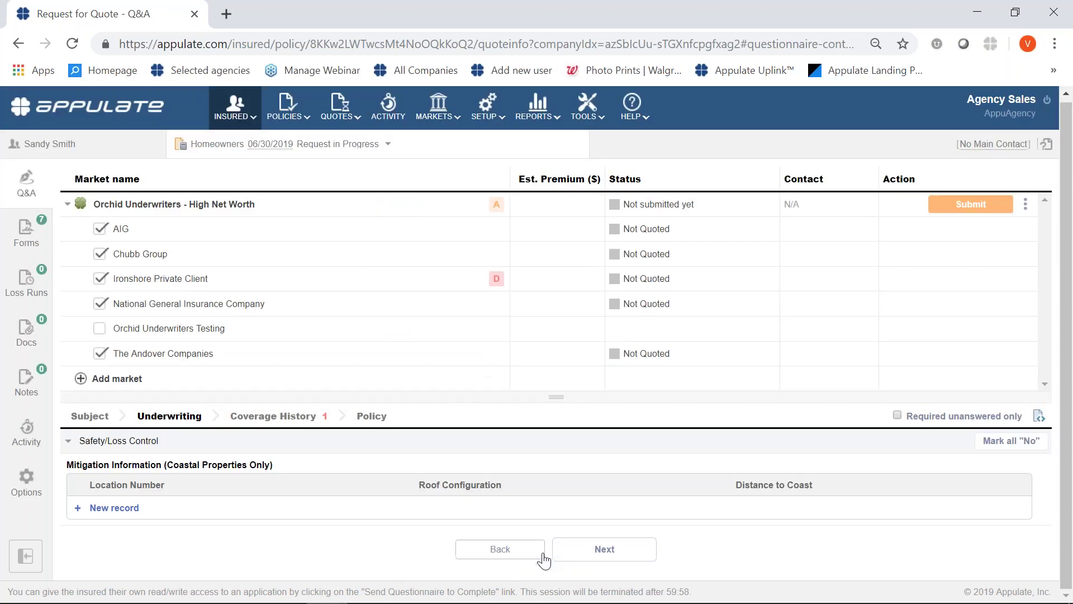
Under Coverage History's Claims/Losses, answer No to homeowners losses in the last 5 years.
{"action": "left_click", "coordinate": [295, 420]}
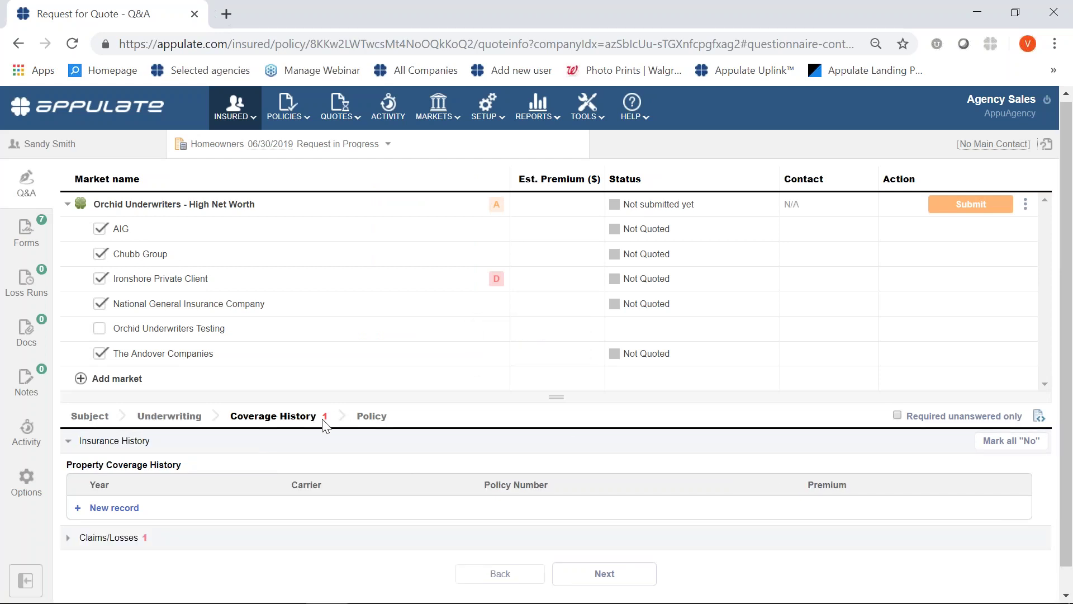
{"action": "left_click", "coordinate": [85, 541]}
{"action": "scroll", "coordinate": [168, 547], "scroll_direction": "down", "scroll_amount": 1}
{"action": "left_click", "coordinate": [426, 444]}
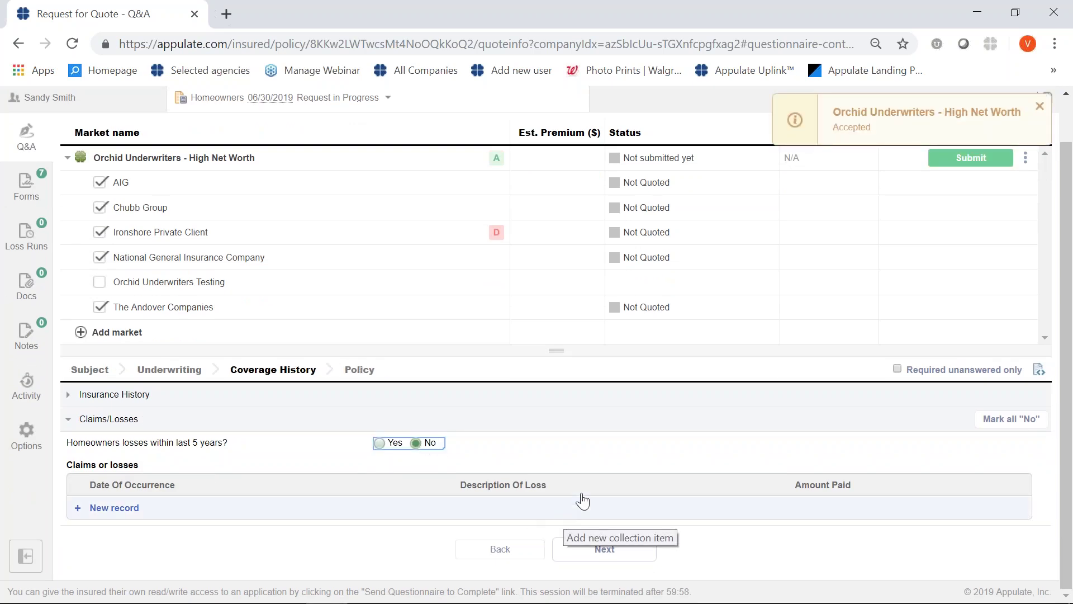
{"action": "scroll", "coordinate": [576, 458], "scroll_direction": "up", "scroll_amount": 1}
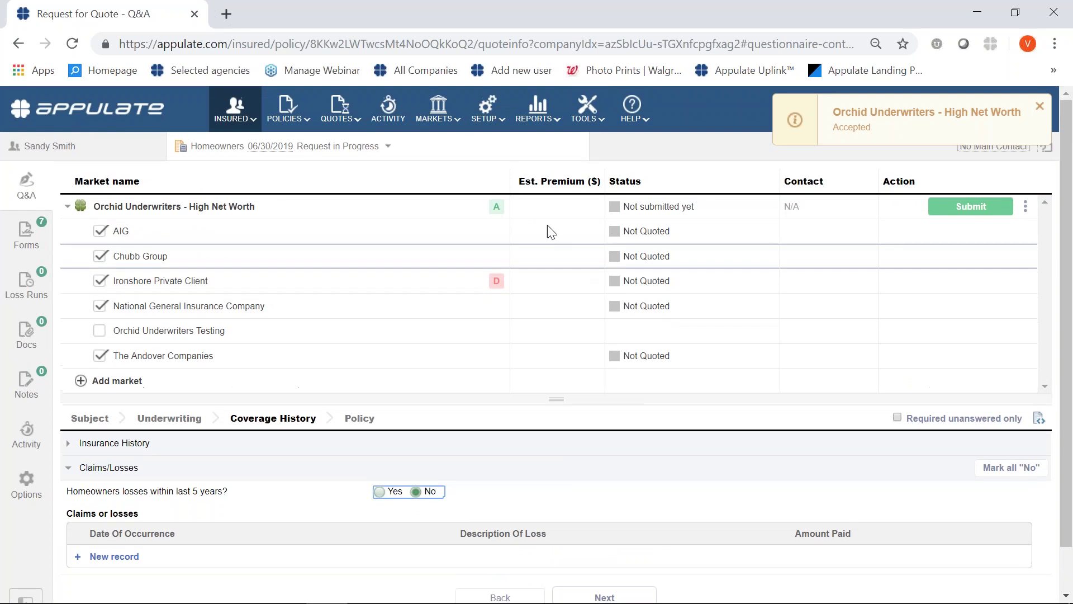
{"action": "mouse_move", "coordinate": [497, 211]}
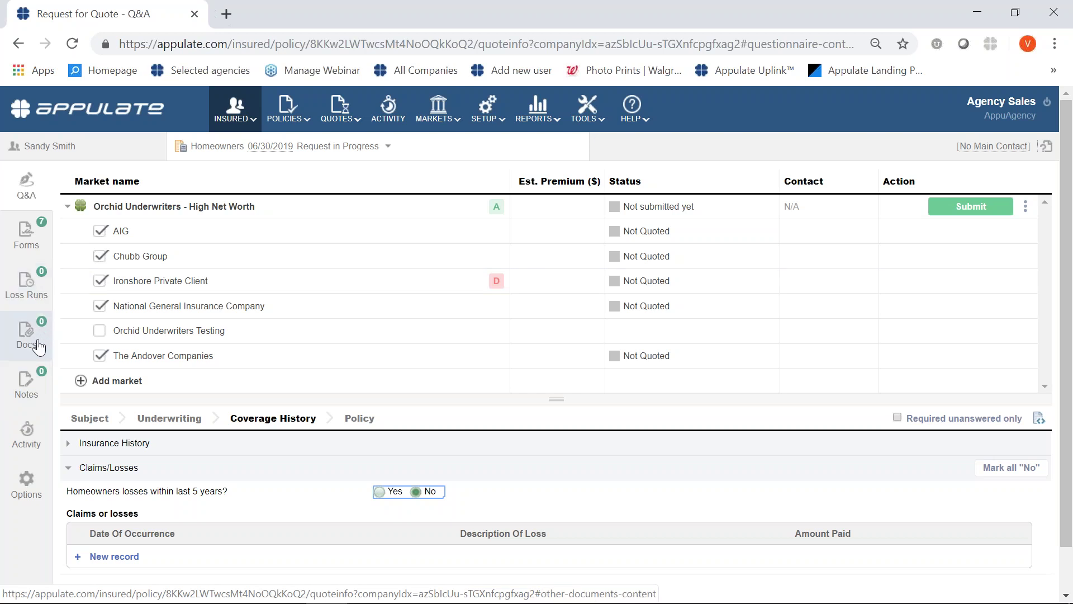
On Loss Runs, set Agoura West as the 2018 insurance-history market and save.
{"action": "left_click", "coordinate": [29, 290]}
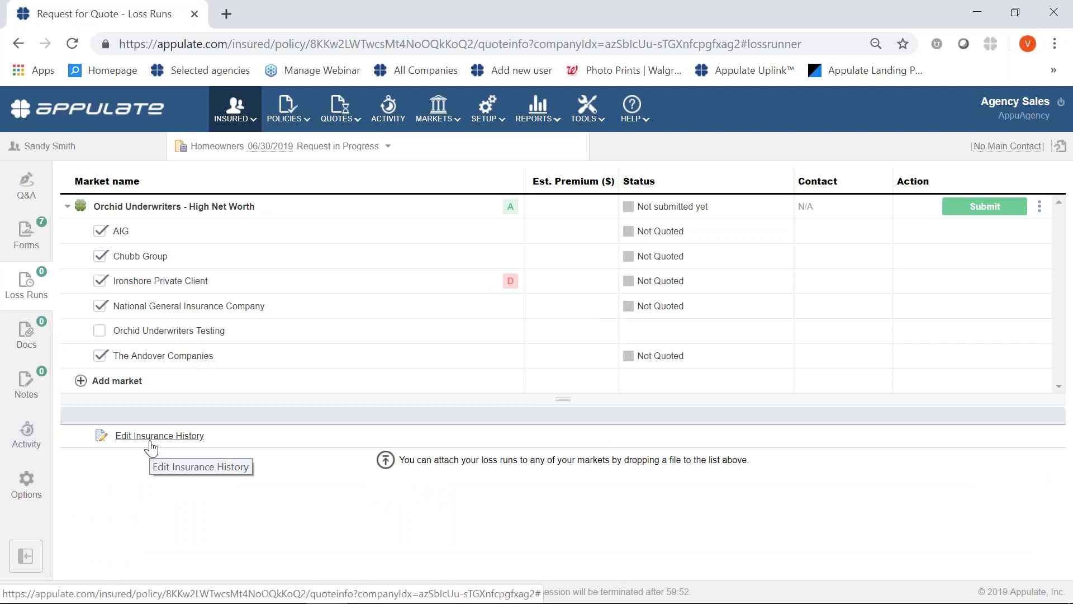
{"action": "left_click", "coordinate": [151, 442]}
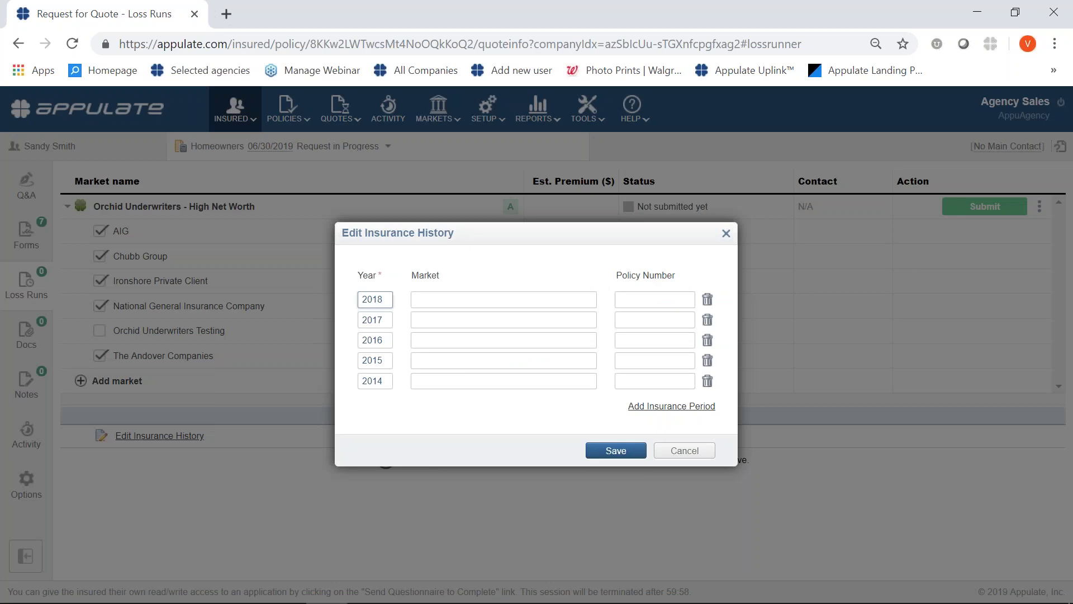
{"action": "left_click", "coordinate": [439, 302]}
{"action": "type", "text": "a"}
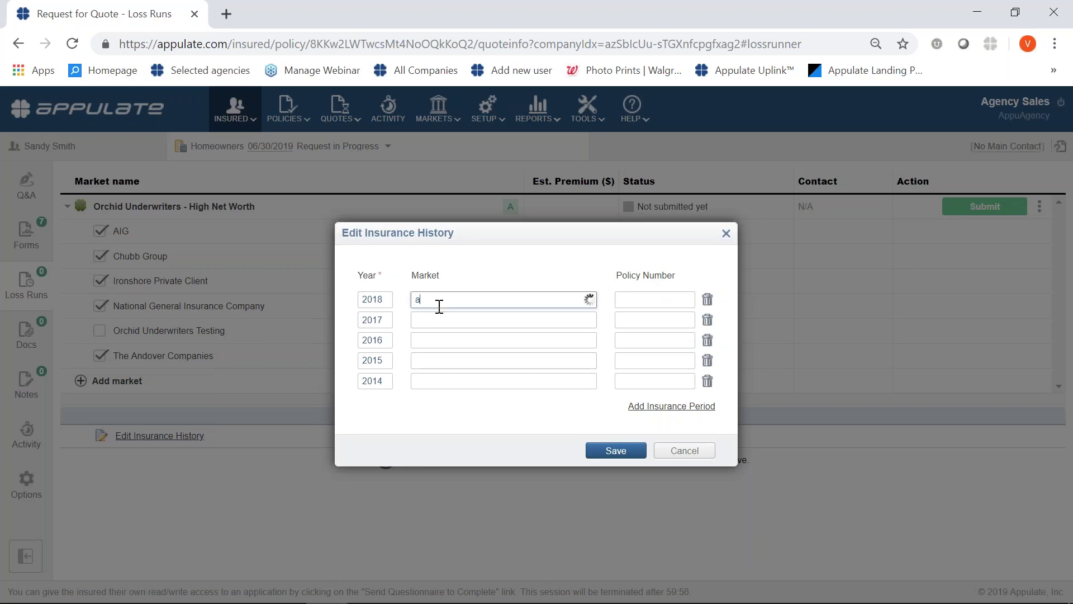
{"action": "type", "text": "gour"}
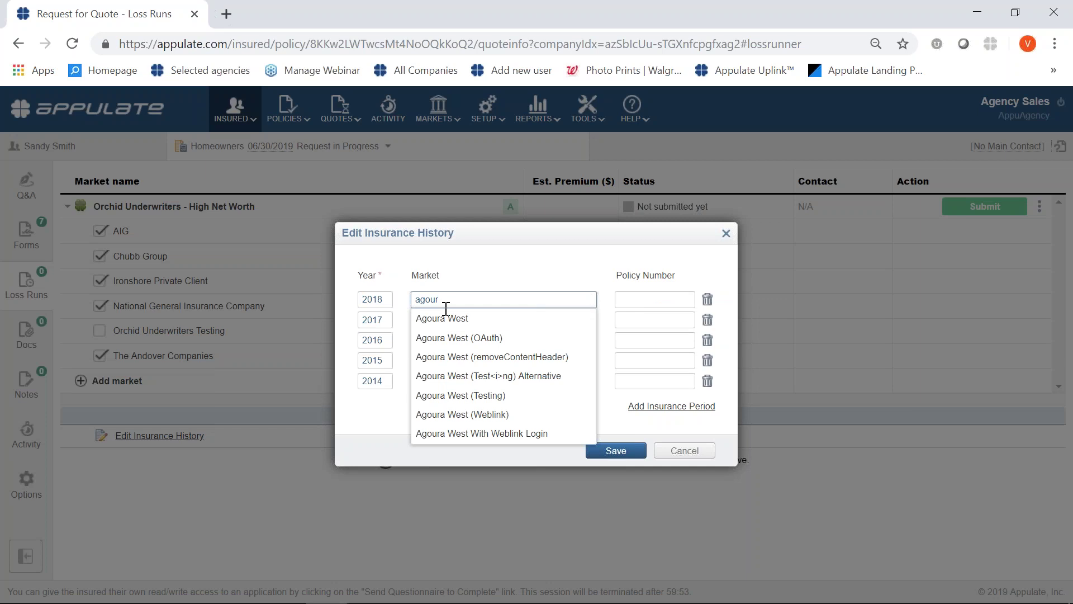
{"action": "left_click", "coordinate": [445, 318]}
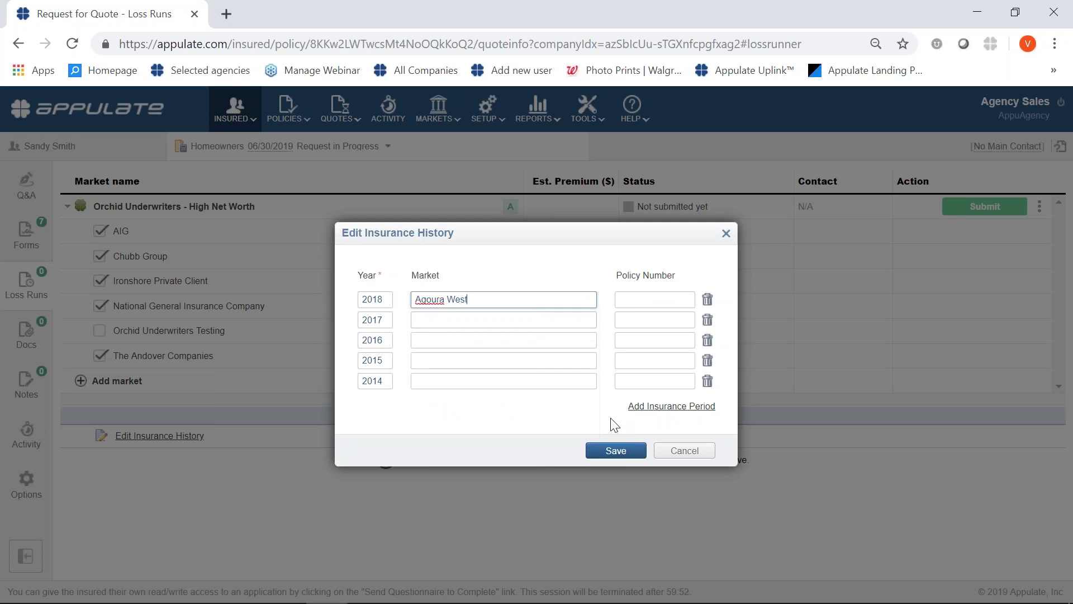
{"action": "left_click", "coordinate": [630, 446]}
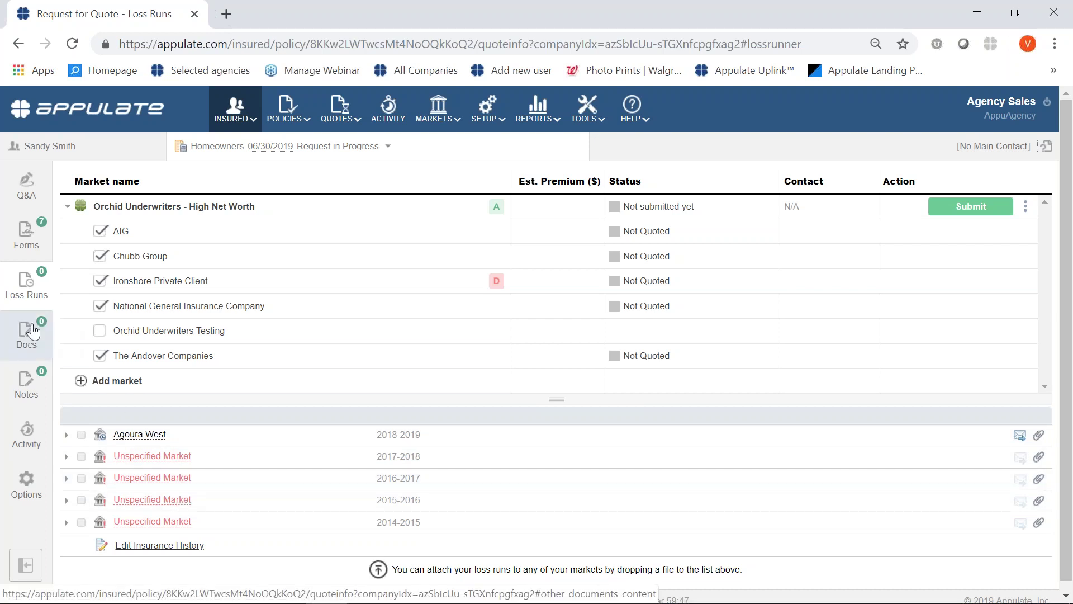
View the quote's document drop area, then bring up its Notes section.
{"action": "left_click", "coordinate": [32, 332]}
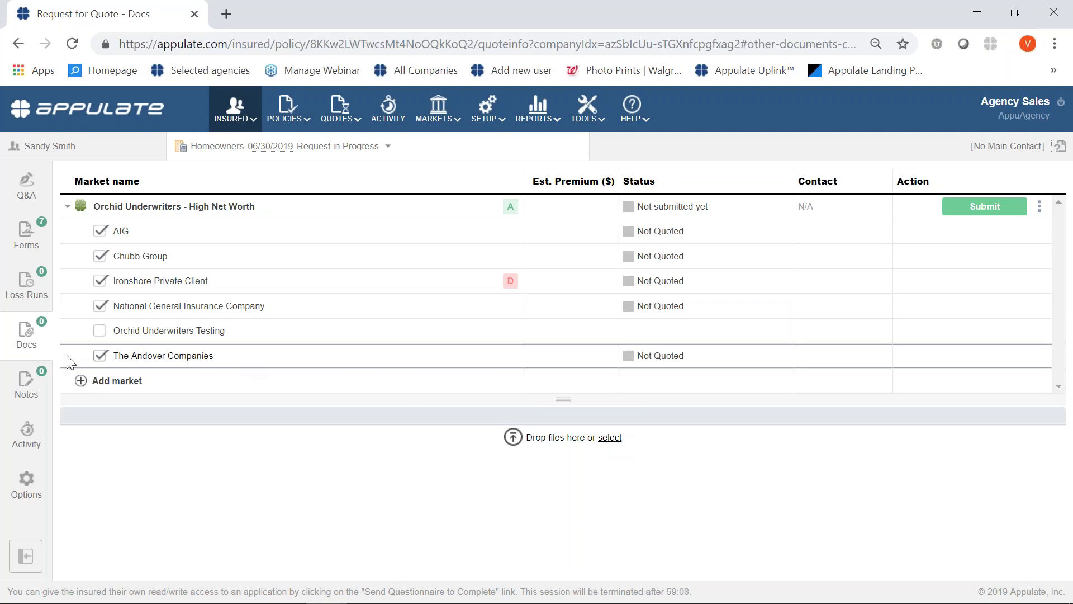
{"action": "left_click", "coordinate": [37, 400]}
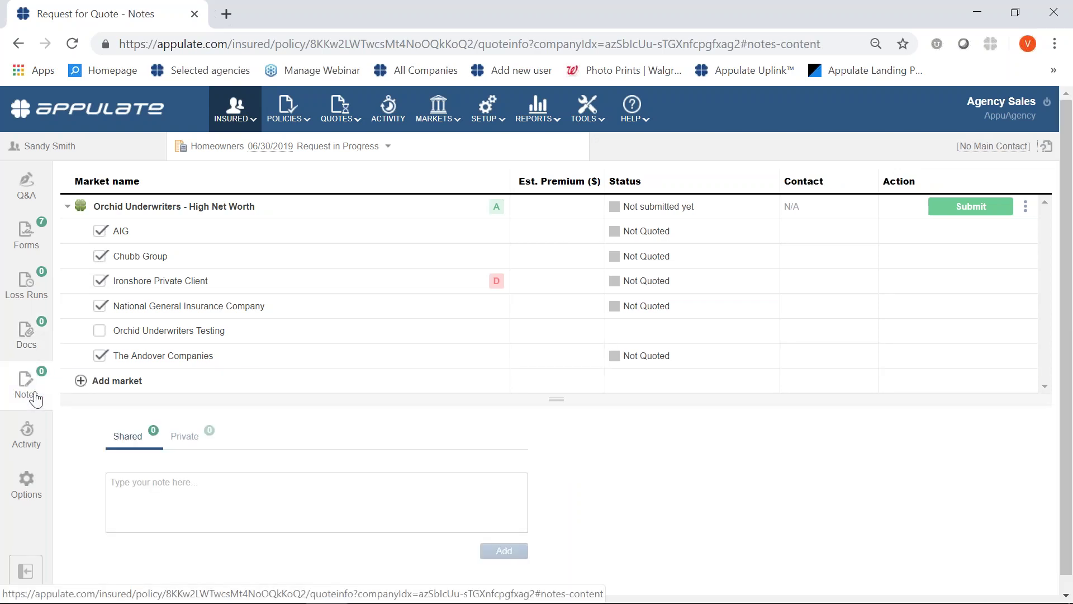
Add the shared note 'here', check the Private notes, then return to the Q&A questionnaire.
{"action": "left_click", "coordinate": [154, 494]}
{"action": "type", "text": "here."}
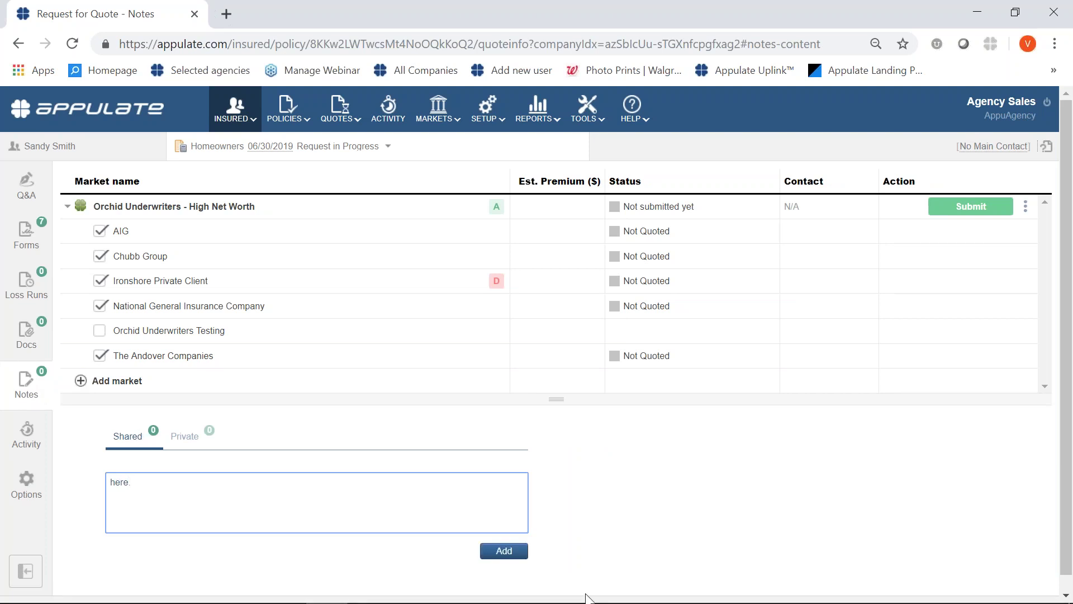
{"action": "left_click", "coordinate": [498, 551]}
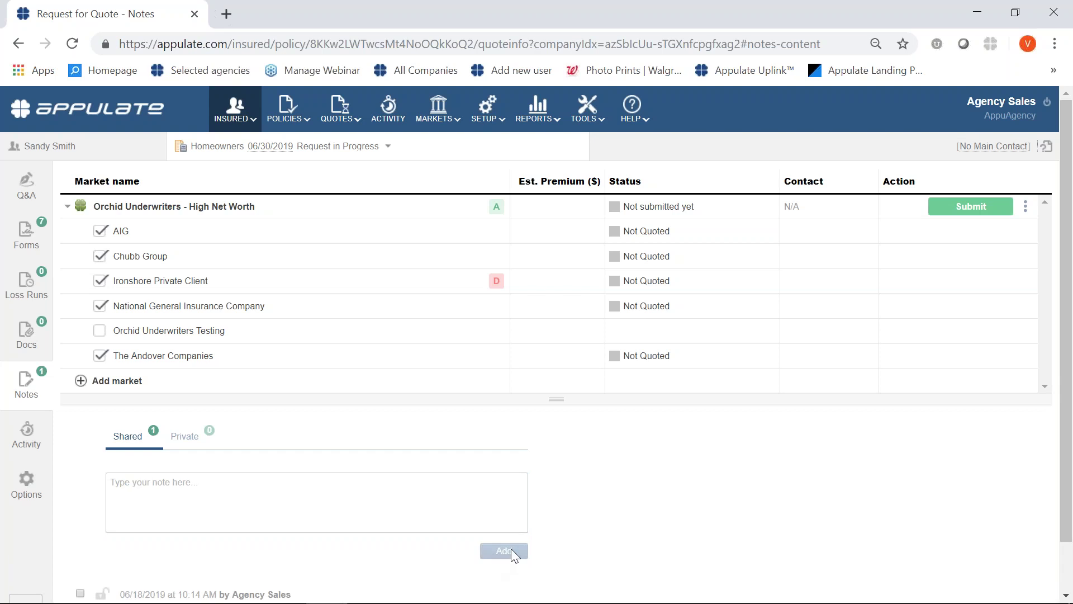
{"action": "scroll", "coordinate": [523, 551], "scroll_direction": "down", "scroll_amount": 1}
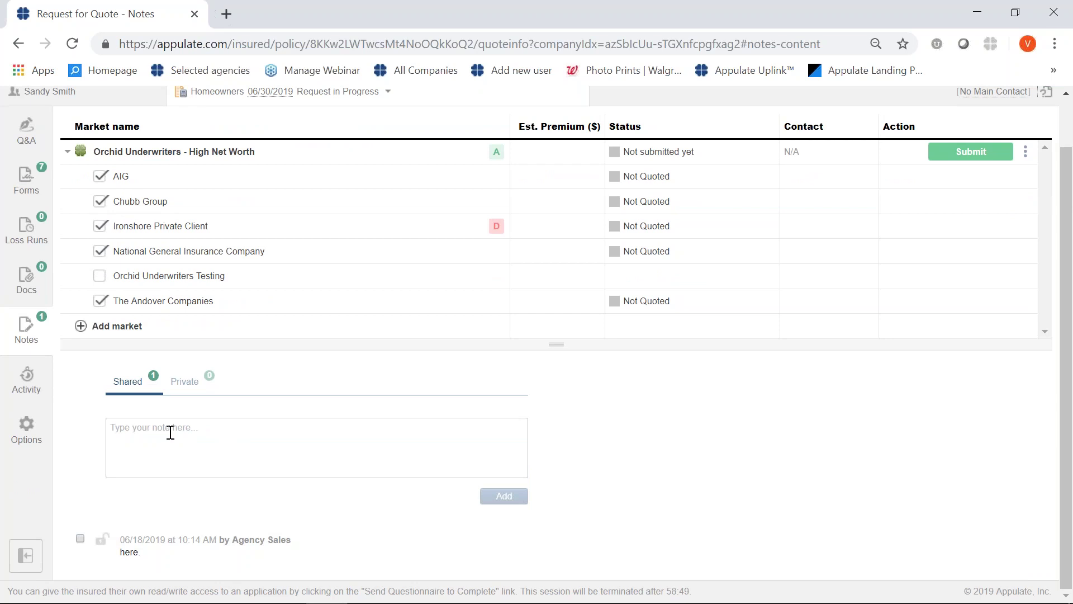
{"action": "left_click", "coordinate": [185, 380]}
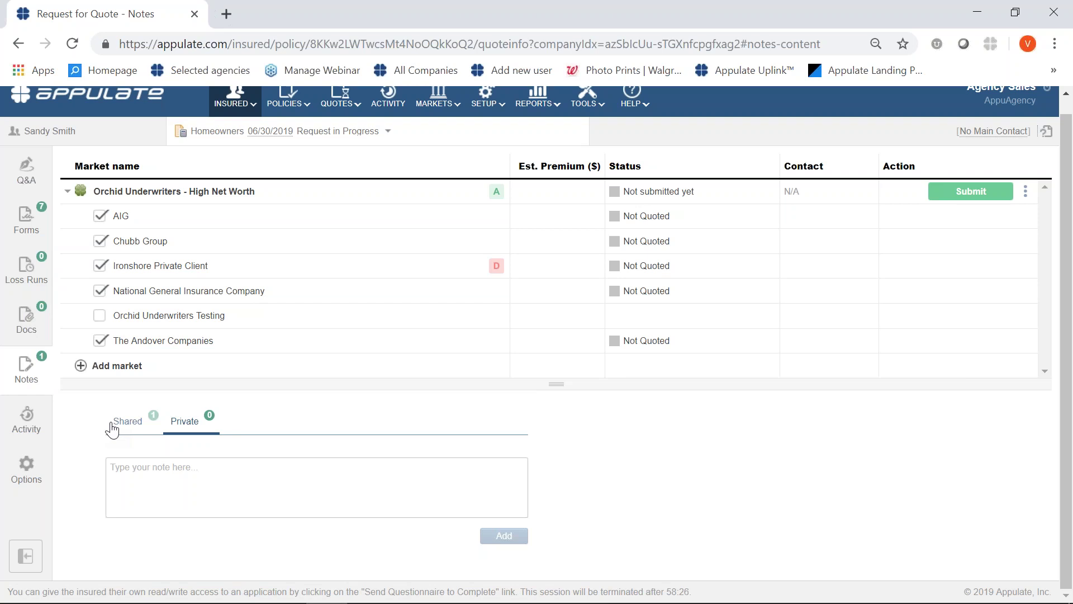
{"action": "left_click", "coordinate": [26, 168]}
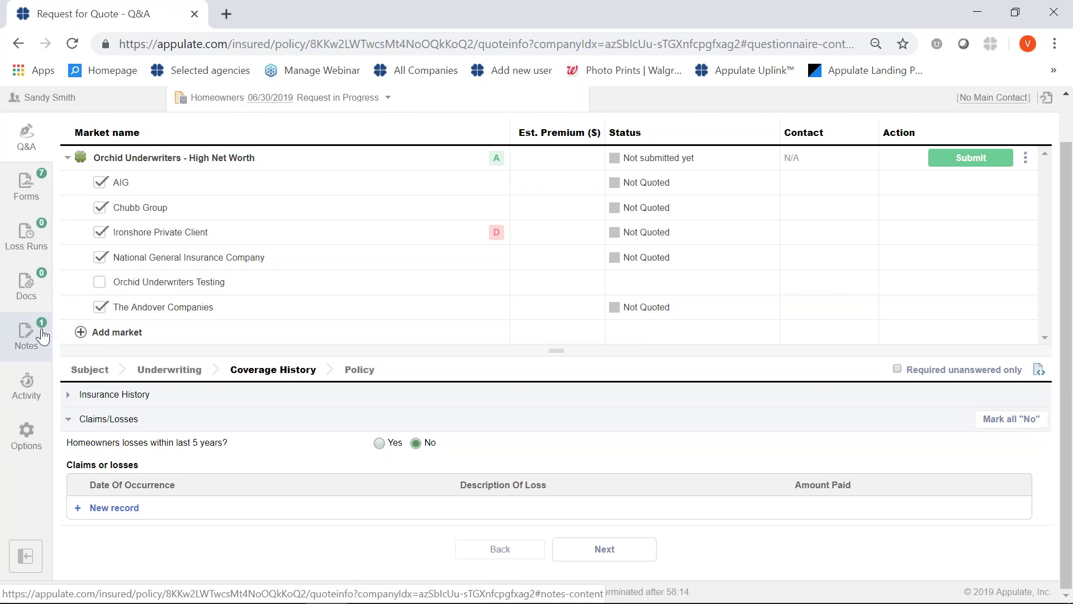
Submit the homeowners request to Orchid Underwriters - High Net Worth.
{"action": "left_click", "coordinate": [981, 169]}
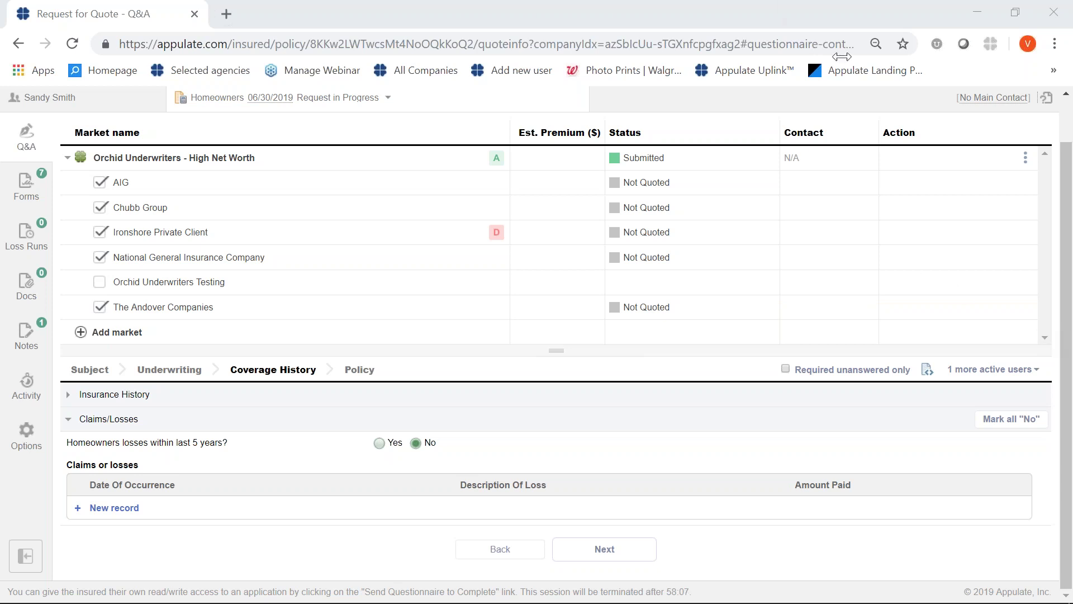
Reload the request page so AIG's returned quote row shows Quote Prepared.
{"action": "left_click", "coordinate": [72, 43]}
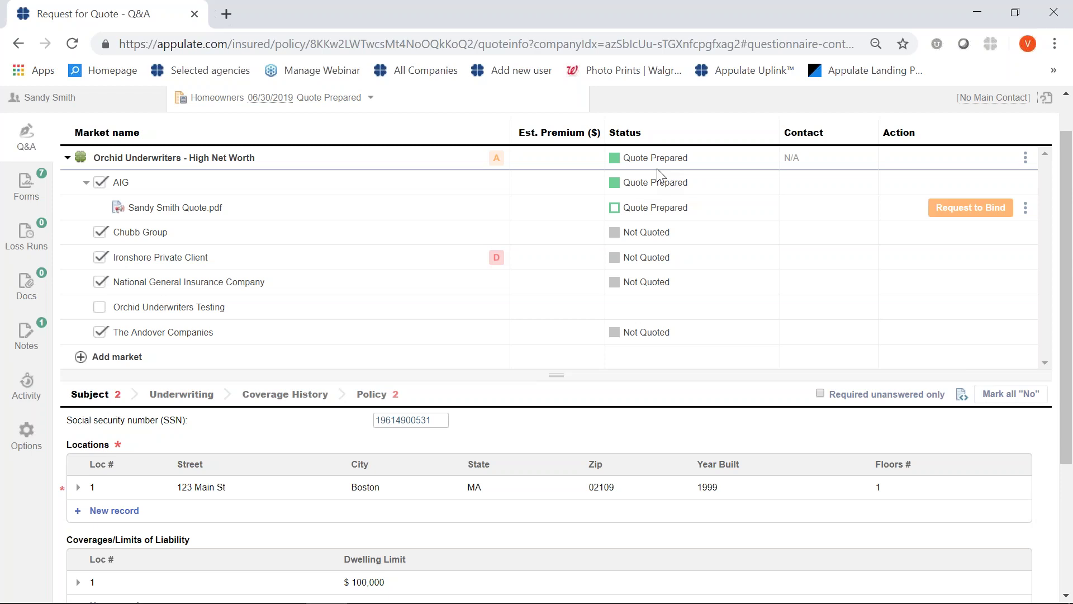
{"action": "scroll", "coordinate": [400, 229], "scroll_direction": "up", "scroll_amount": 1}
{"action": "mouse_move", "coordinate": [264, 128]}
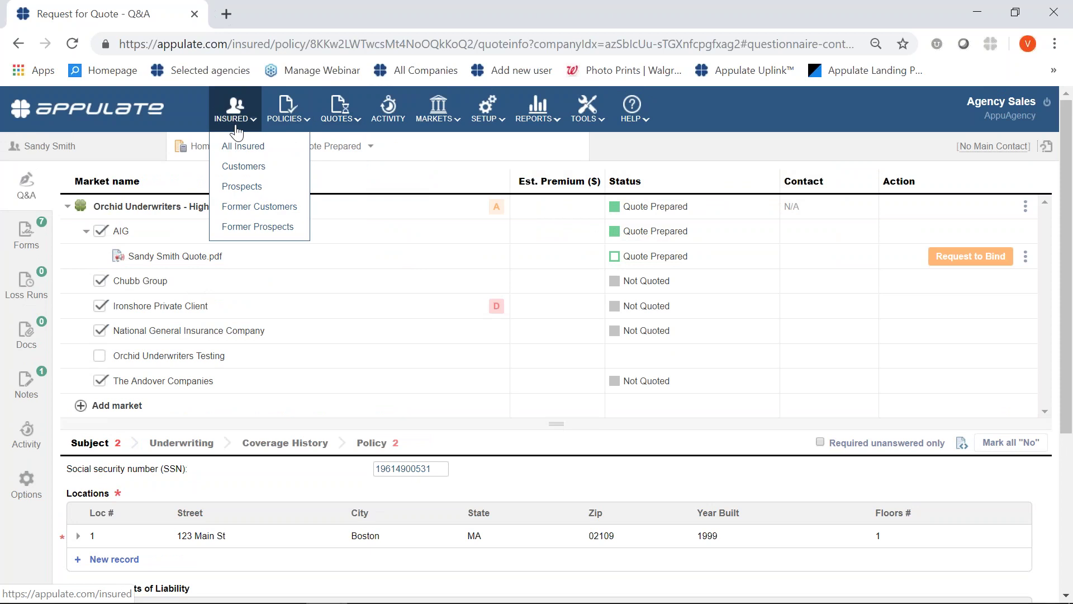
Search All Insured by the insured's name, expand their row, and reopen the Homeowners quote request.
{"action": "left_click", "coordinate": [242, 147]}
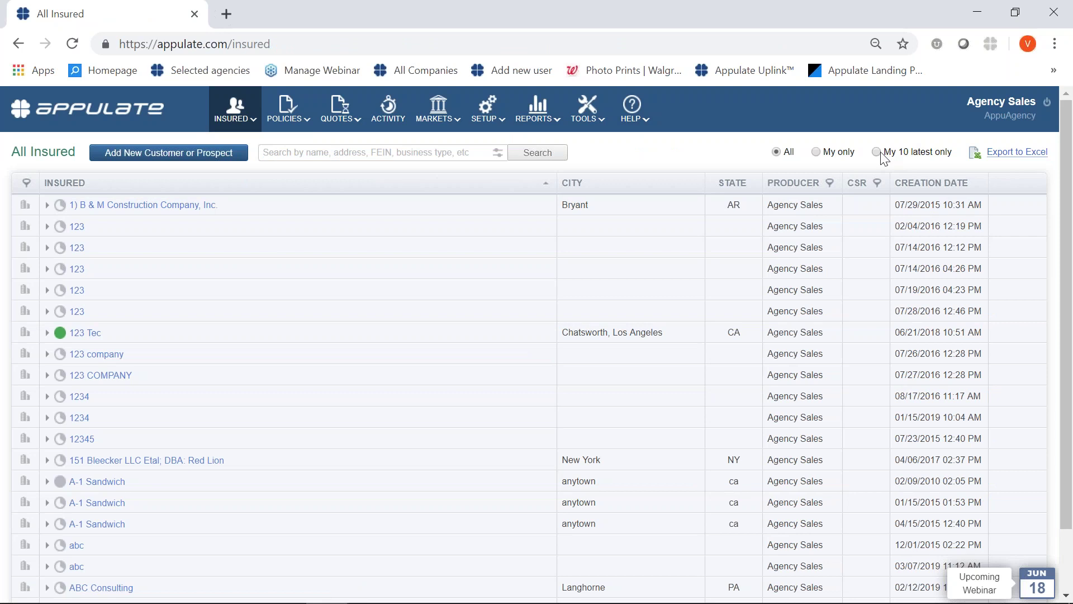
{"action": "left_click", "coordinate": [374, 154]}
{"action": "type", "text": "sandy"}
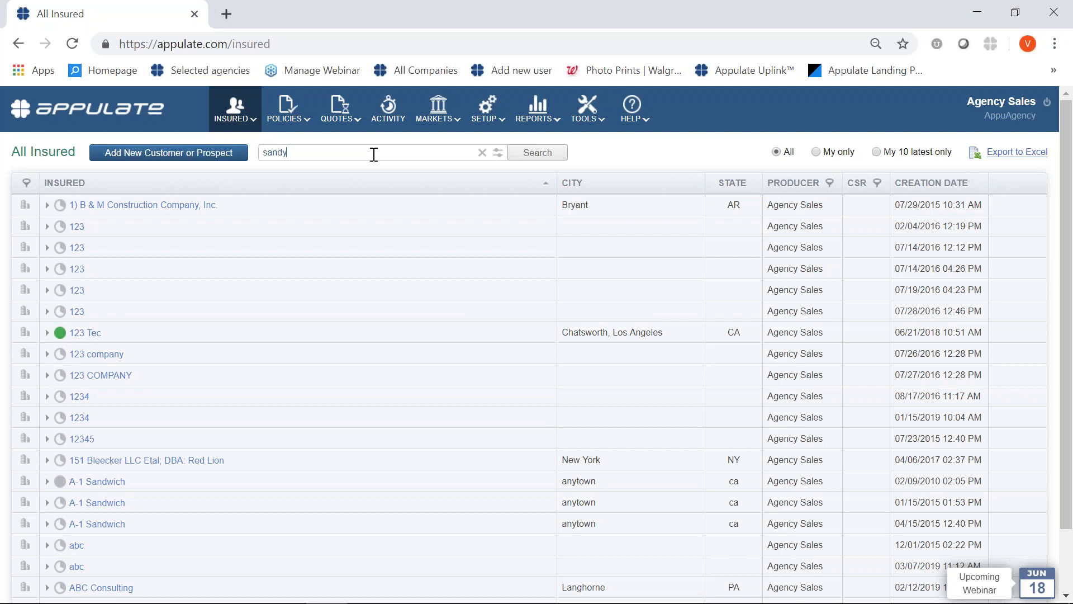
{"action": "key", "text": "Return"}
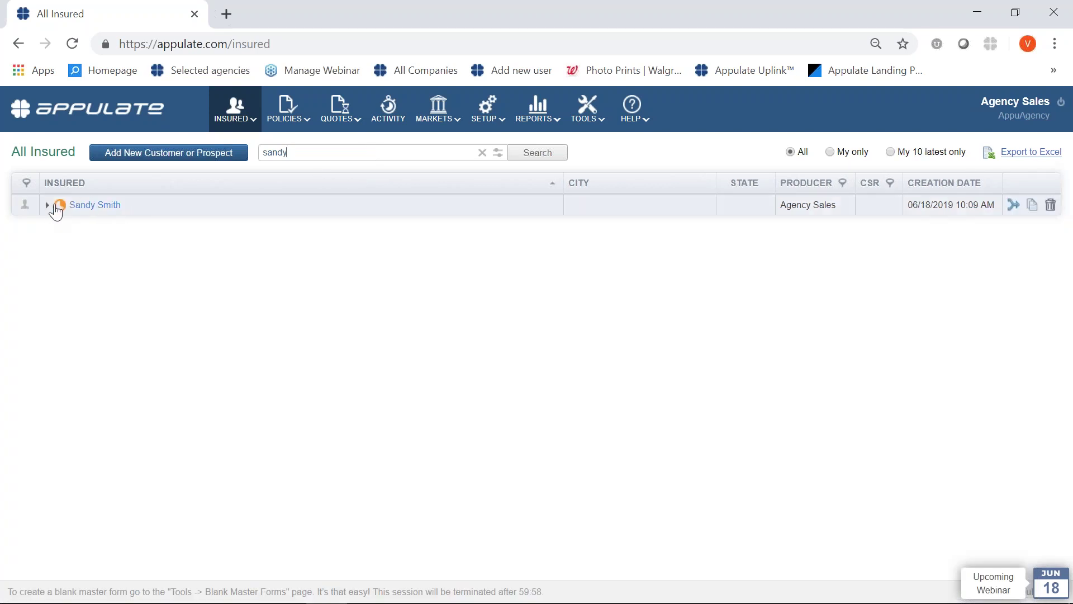
{"action": "mouse_move", "coordinate": [272, 118]}
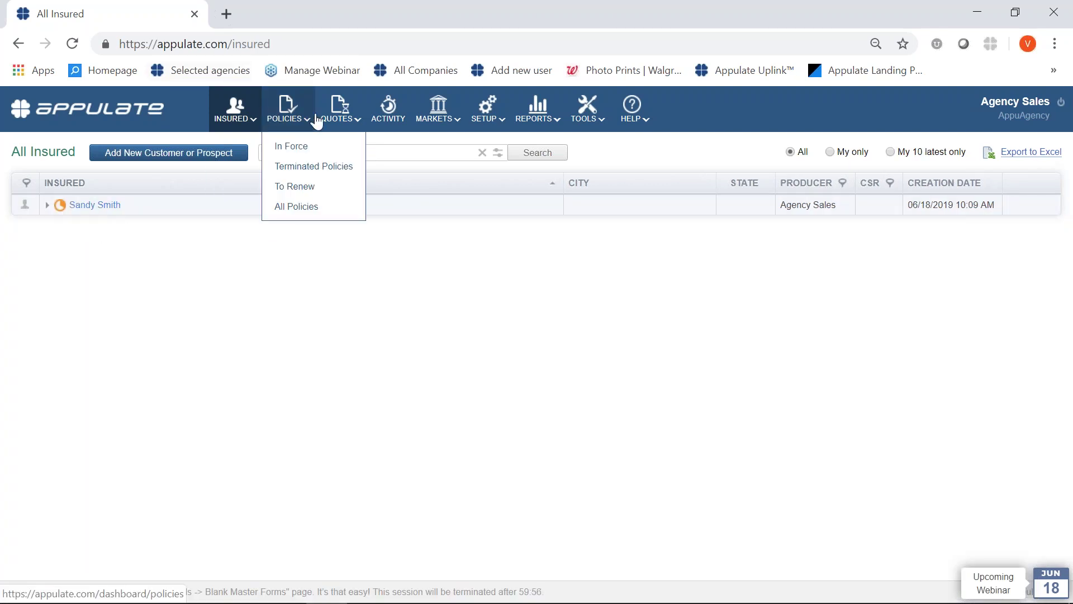
{"action": "mouse_move", "coordinate": [339, 119]}
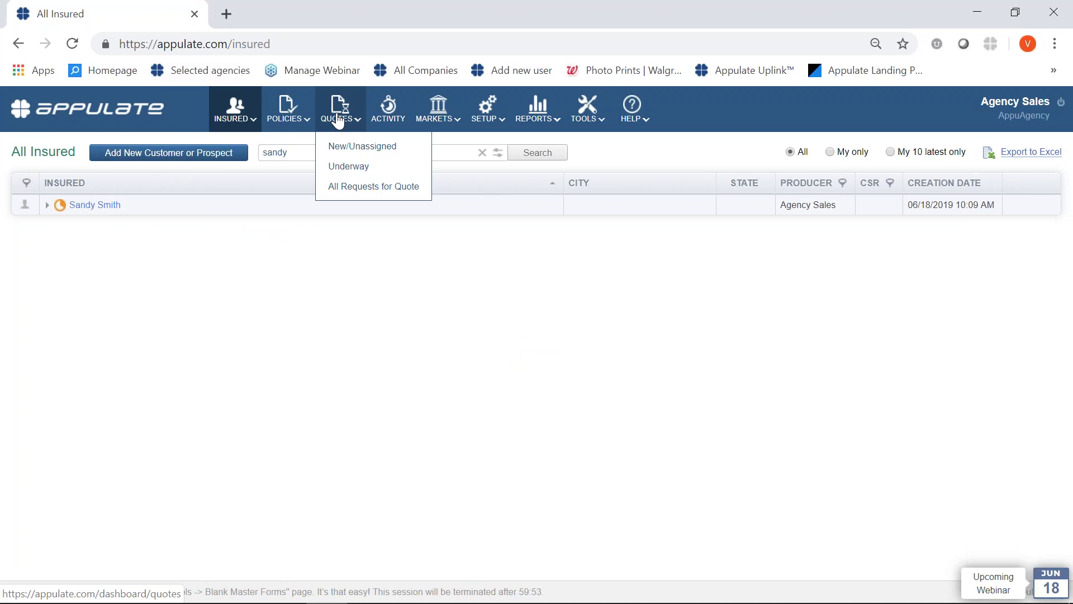
{"action": "left_click", "coordinate": [43, 206]}
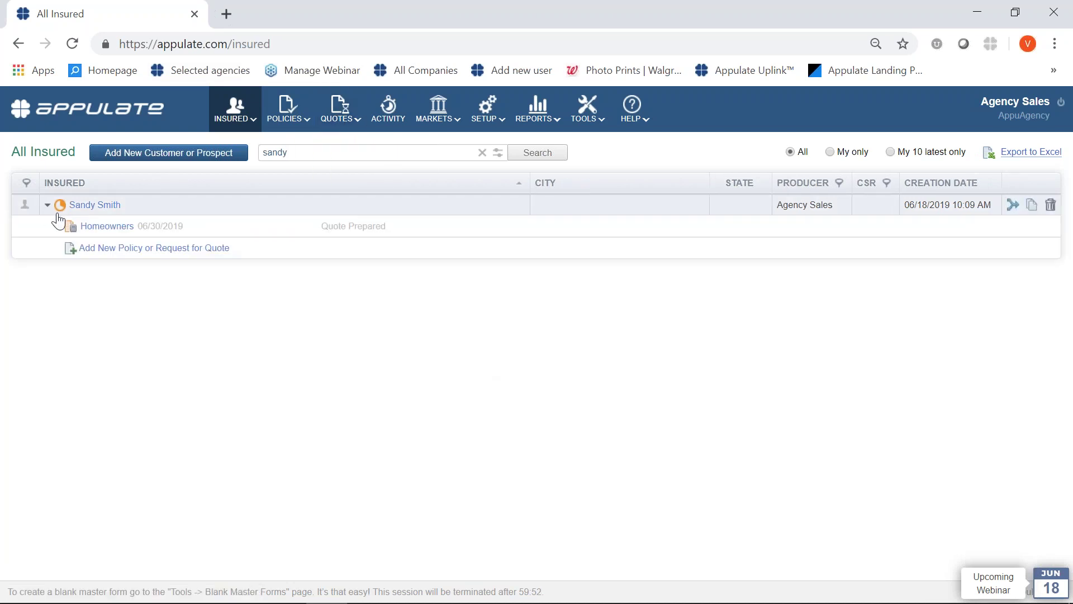
{"action": "left_click", "coordinate": [108, 237]}
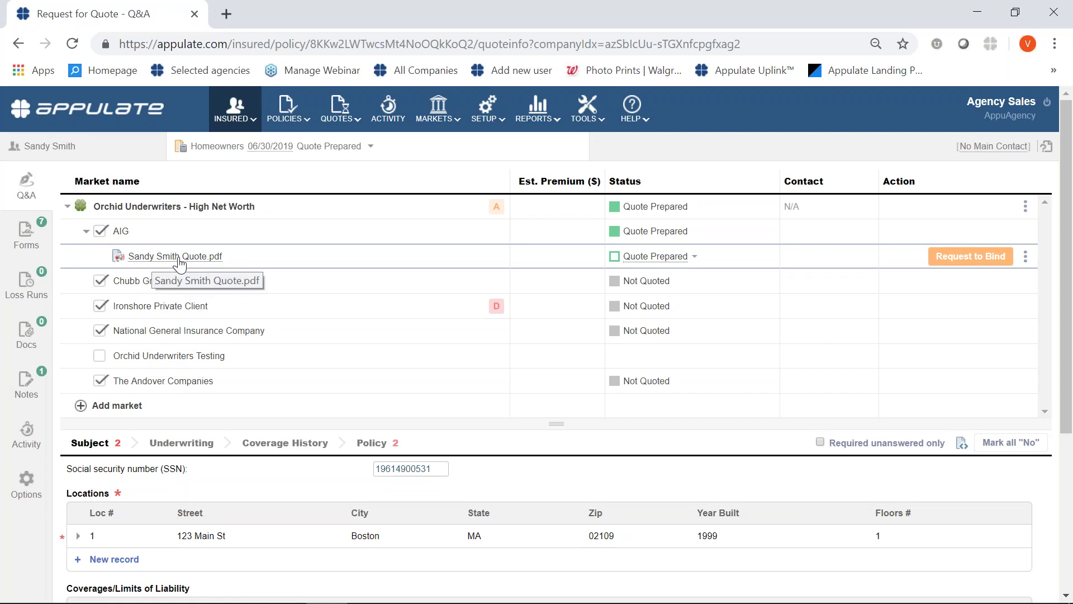
Download AIG's quote PDF and open the downloaded file.
{"action": "left_click", "coordinate": [176, 256]}
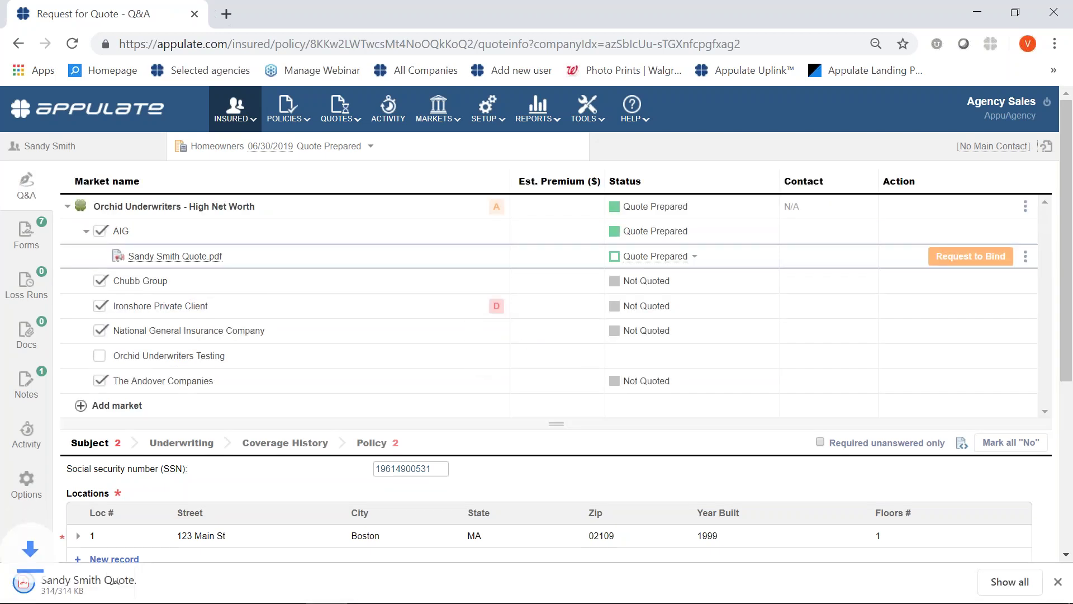
{"action": "left_click", "coordinate": [95, 569]}
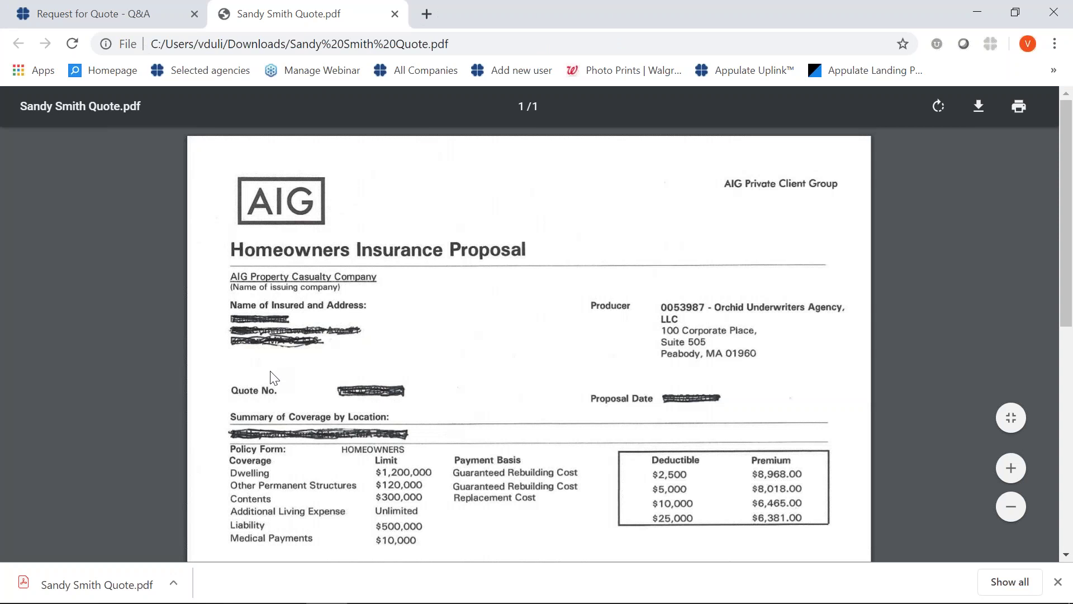
Leave the AIG proposal PDF and return to the Request for Quote Q&A tab.
{"action": "left_click", "coordinate": [106, 14]}
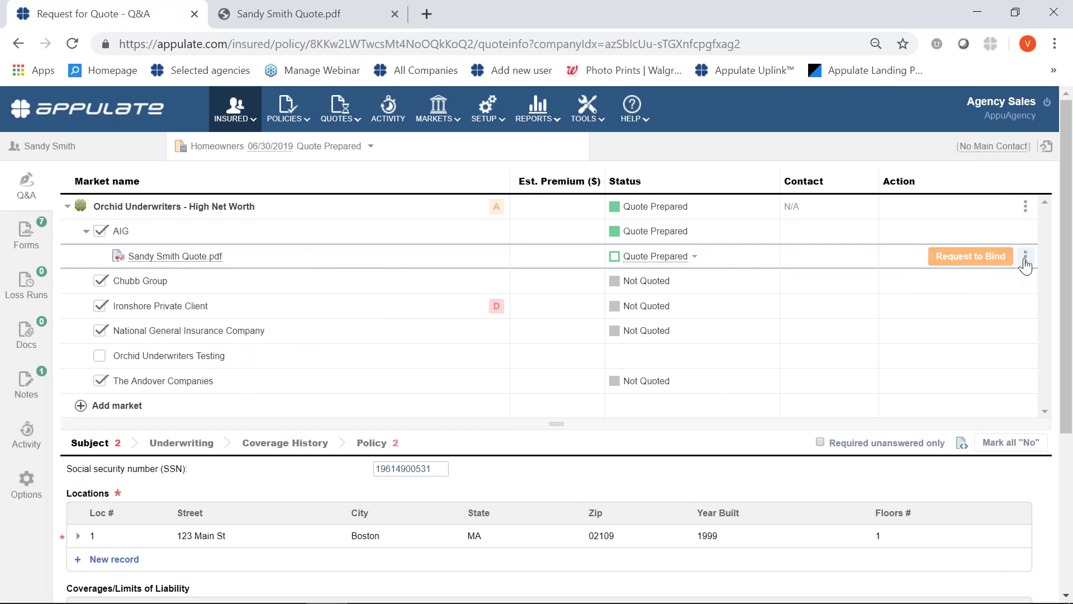
{"action": "left_click", "coordinate": [1026, 260]}
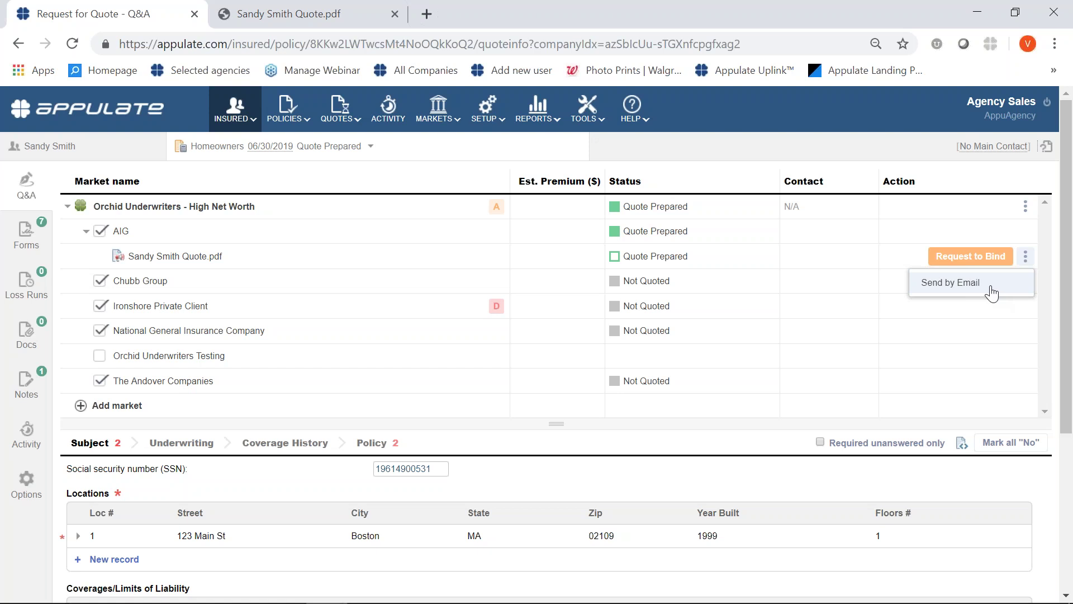
{"action": "left_click", "coordinate": [988, 292]}
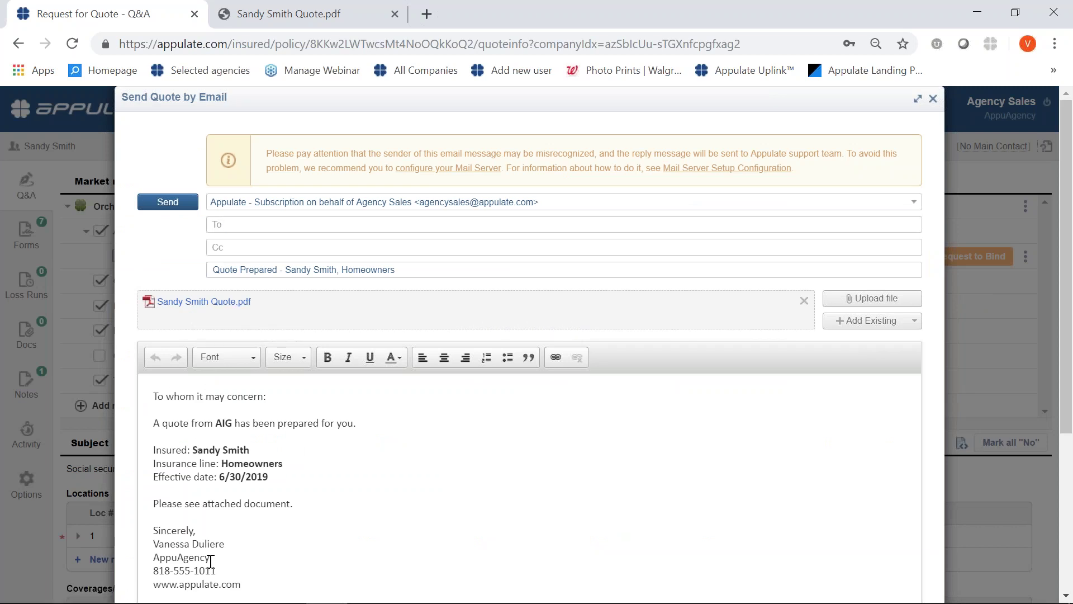
{"action": "left_click", "coordinate": [231, 436]}
{"action": "left_click", "coordinate": [233, 423]}
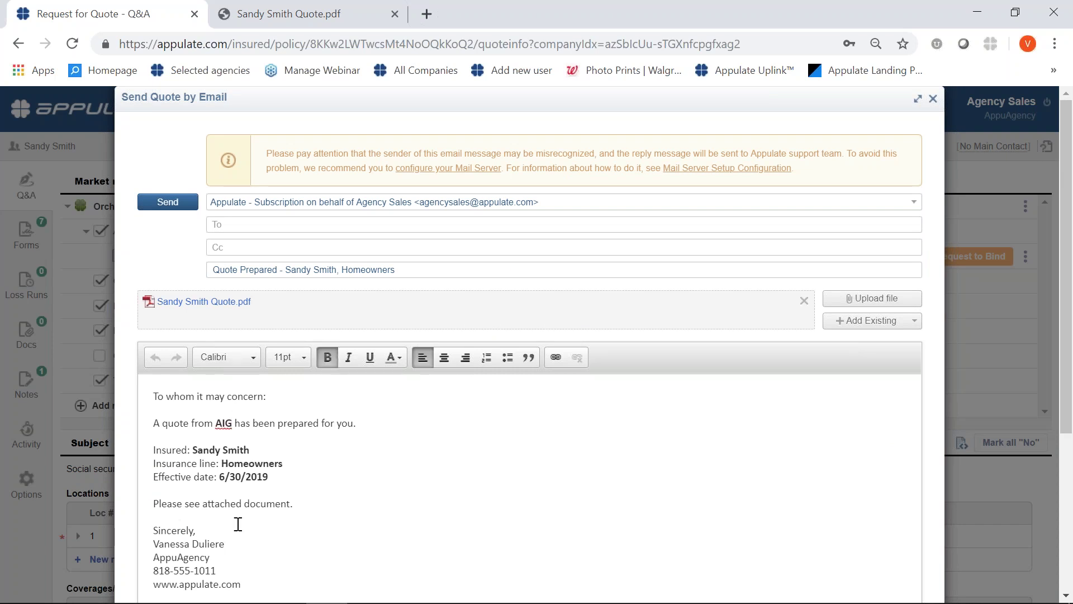
{"action": "left_click", "coordinate": [250, 223]}
{"action": "left_click", "coordinate": [933, 98]}
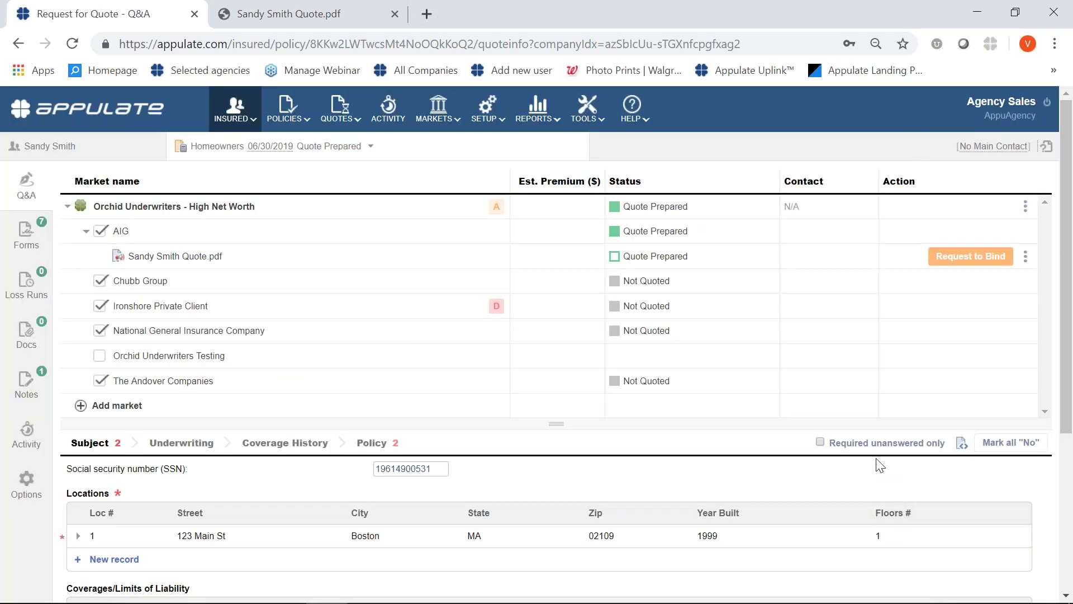
{"action": "left_click", "coordinate": [695, 257]}
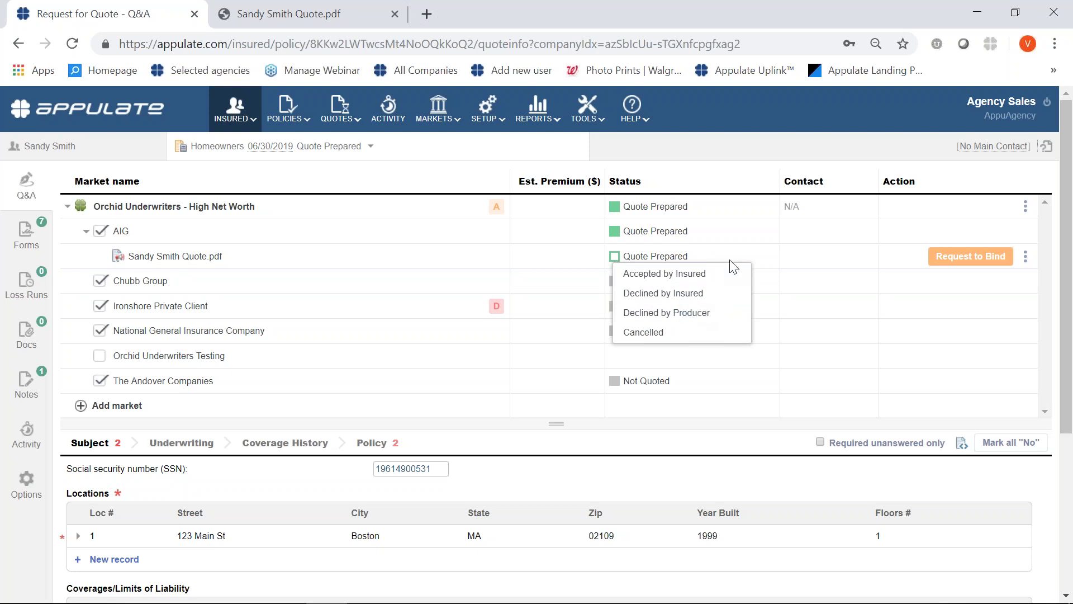
{"action": "left_click", "coordinate": [777, 262]}
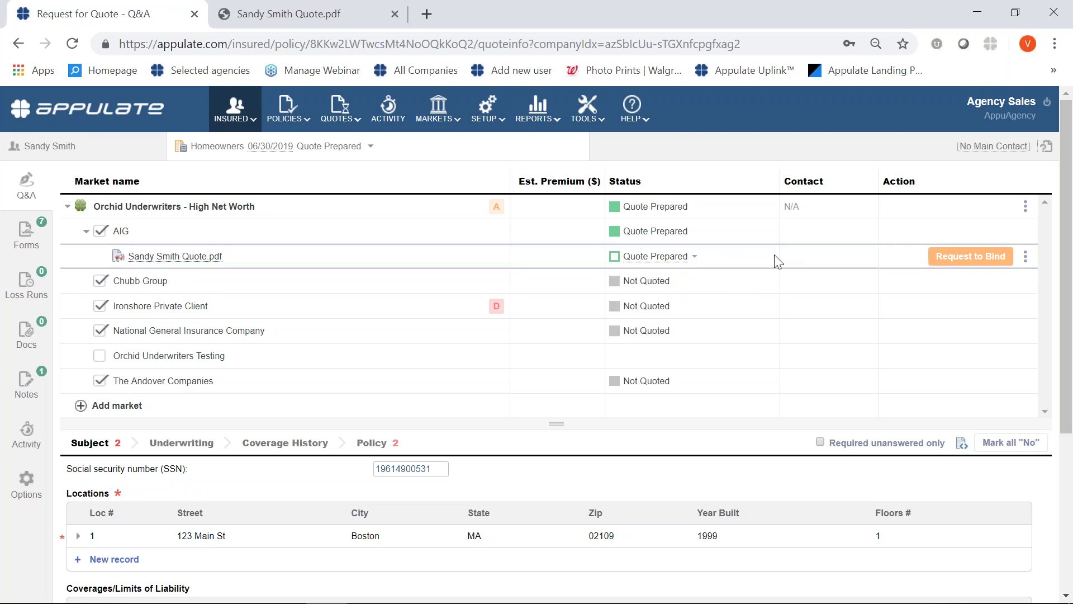
{"action": "left_click", "coordinate": [551, 109]}
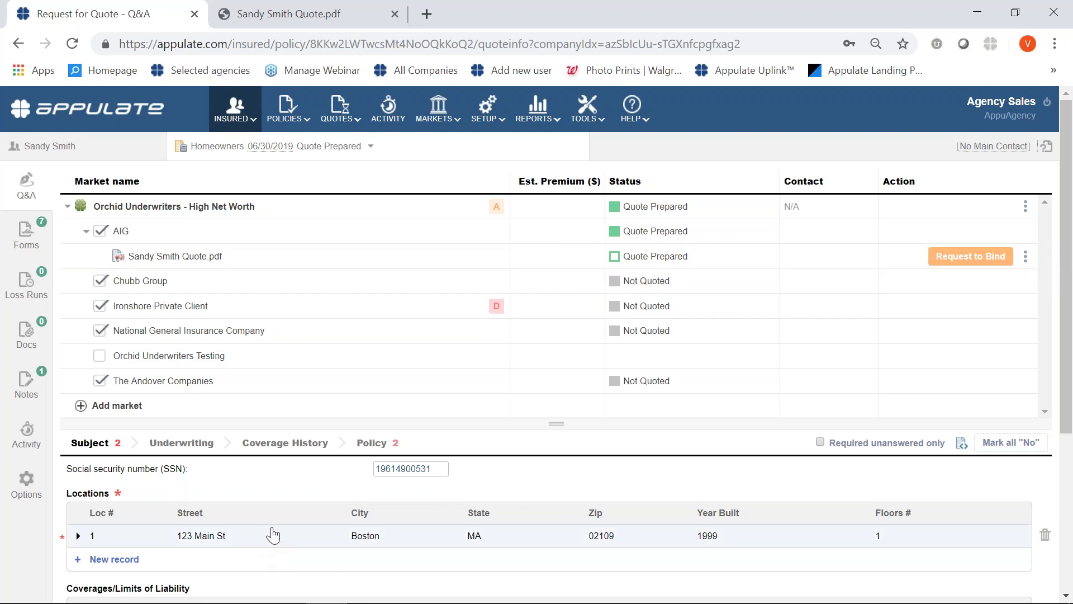
Expand Location 1 and answer No to whether the dwelling is under construction.
{"action": "scroll", "coordinate": [274, 522], "scroll_direction": "down", "scroll_amount": 1}
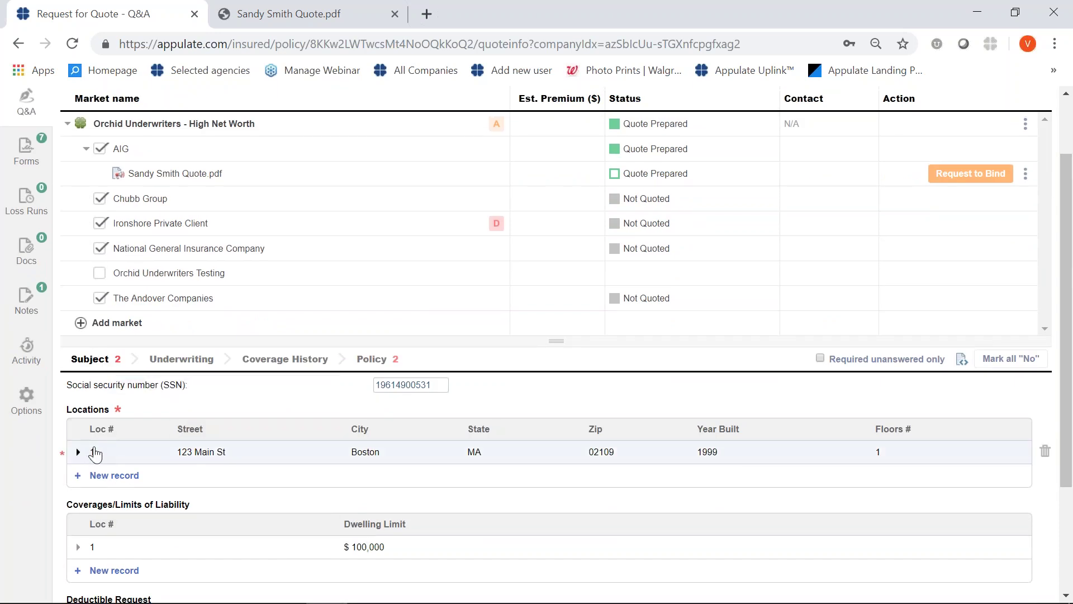
{"action": "scroll", "coordinate": [94, 453], "scroll_direction": "down", "scroll_amount": 1}
{"action": "scroll", "coordinate": [97, 456], "scroll_direction": "up", "scroll_amount": 1}
{"action": "left_click", "coordinate": [78, 453]}
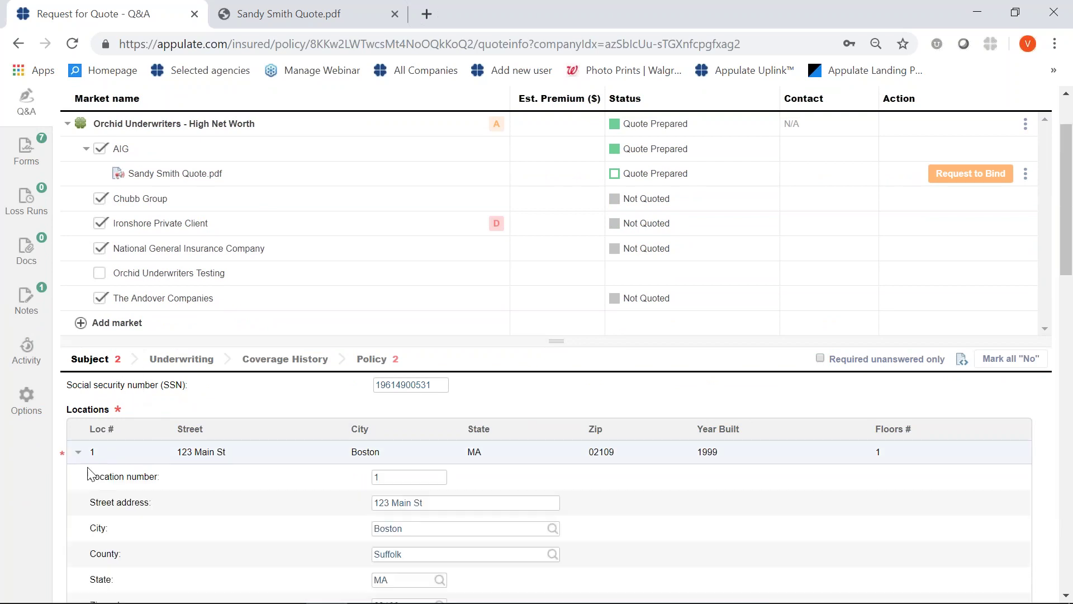
{"action": "scroll", "coordinate": [169, 500], "scroll_direction": "down", "scroll_amount": 3}
{"action": "scroll", "coordinate": [170, 497], "scroll_direction": "down", "scroll_amount": 2}
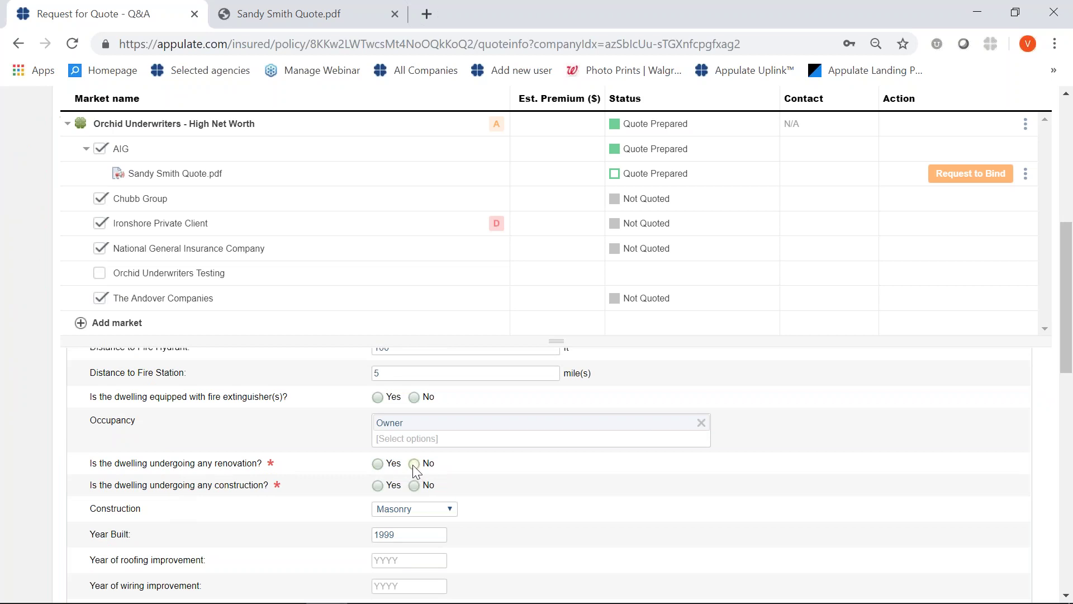
{"action": "left_click", "coordinate": [414, 484]}
{"action": "scroll", "coordinate": [434, 514], "scroll_direction": "down", "scroll_amount": 10}
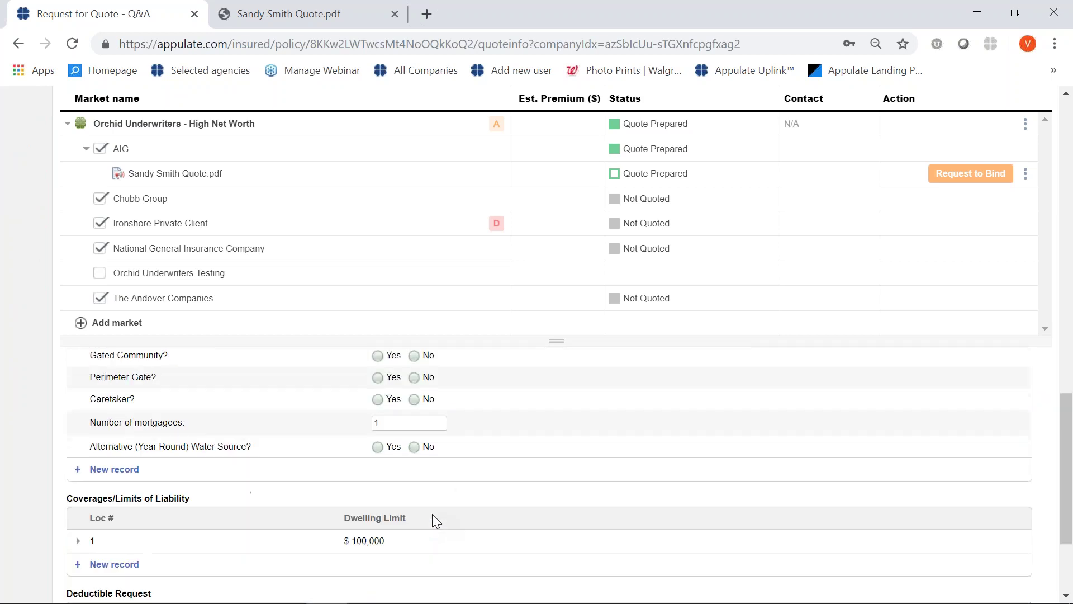
{"action": "scroll", "coordinate": [419, 514], "scroll_direction": "up", "scroll_amount": 15}
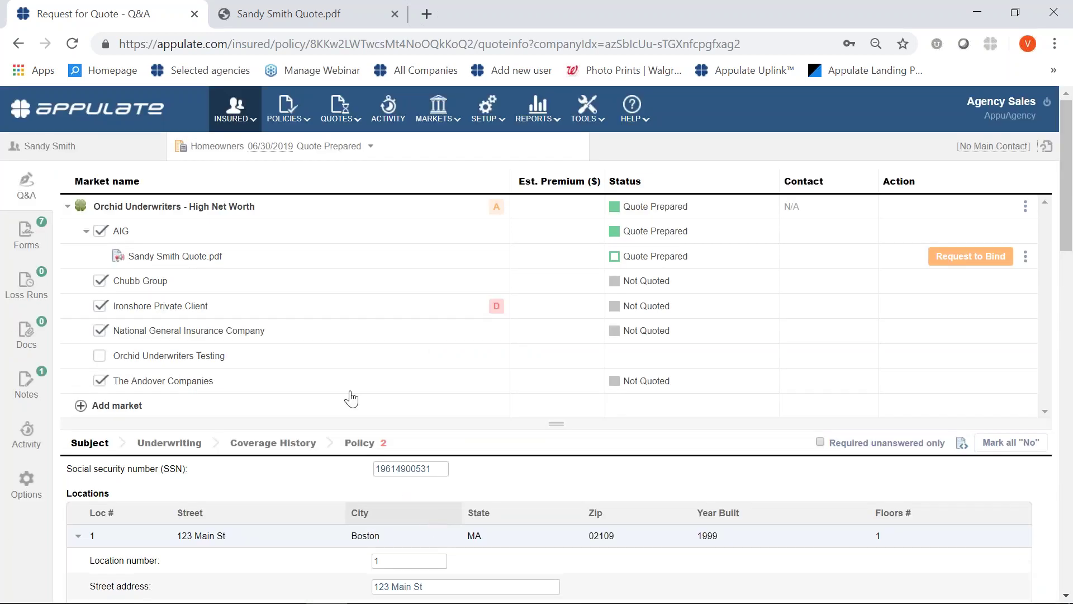
In the Policy section, add a new empty Contact Information record.
{"action": "left_click", "coordinate": [359, 447]}
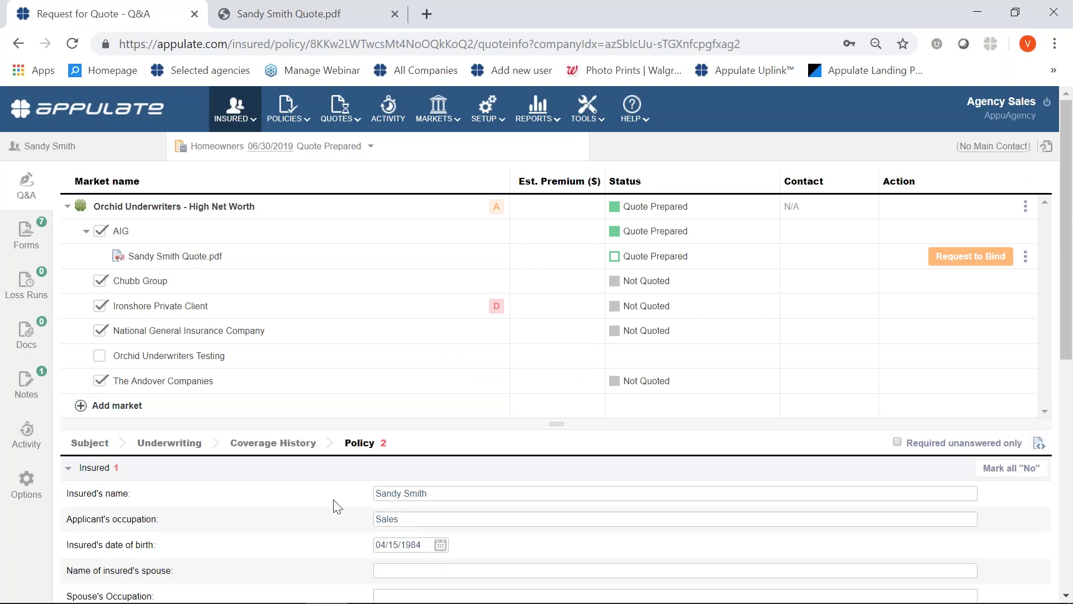
{"action": "scroll", "coordinate": [335, 506], "scroll_direction": "down", "scroll_amount": 5}
{"action": "scroll", "coordinate": [336, 506], "scroll_direction": "down", "scroll_amount": 3}
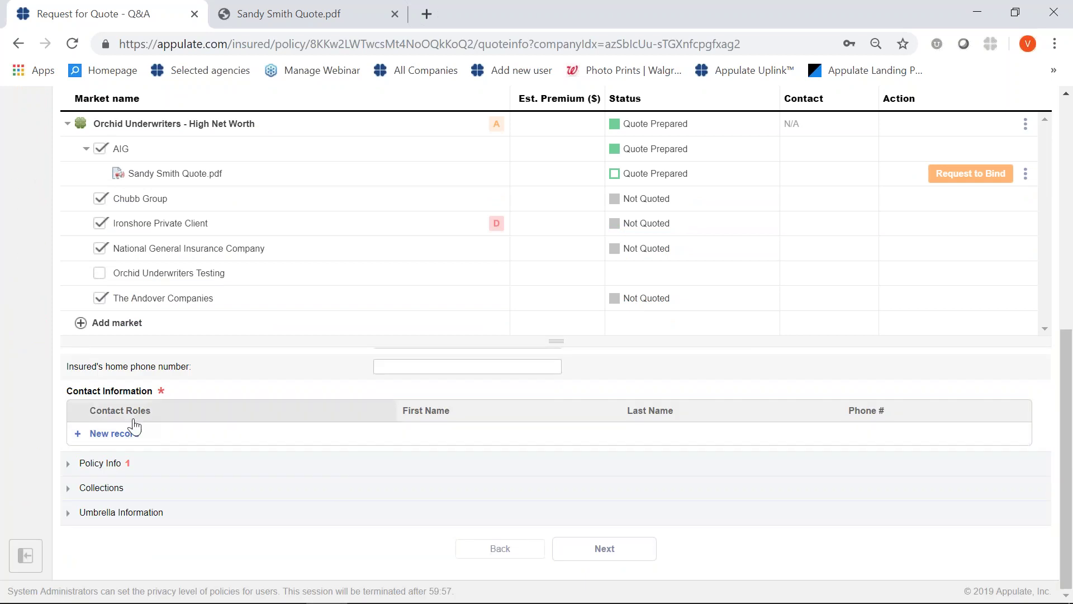
{"action": "left_click", "coordinate": [120, 437]}
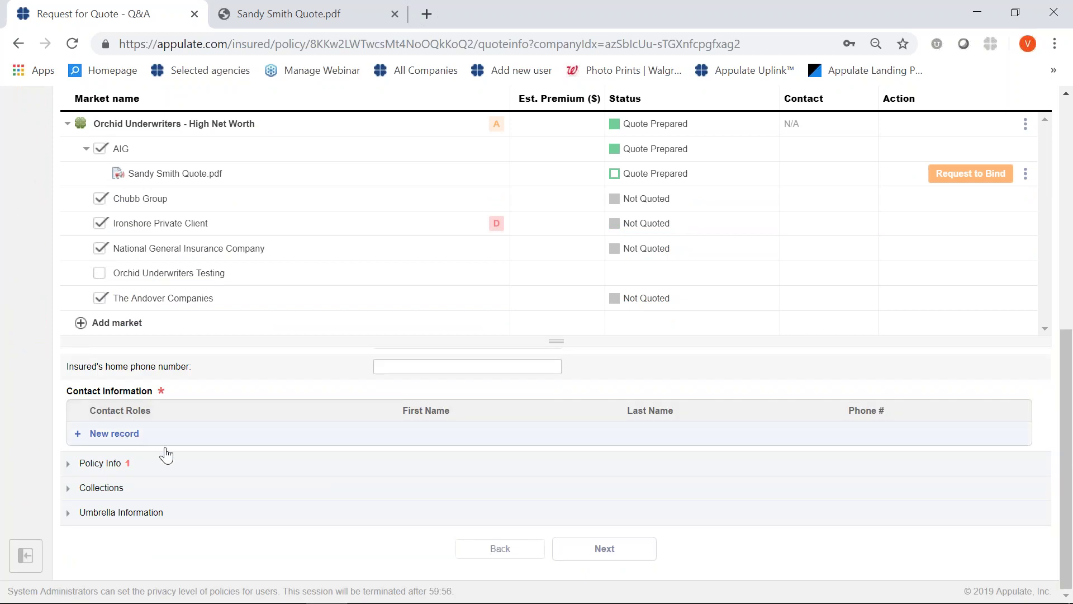
{"action": "scroll", "coordinate": [342, 405], "scroll_direction": "up", "scroll_amount": 4}
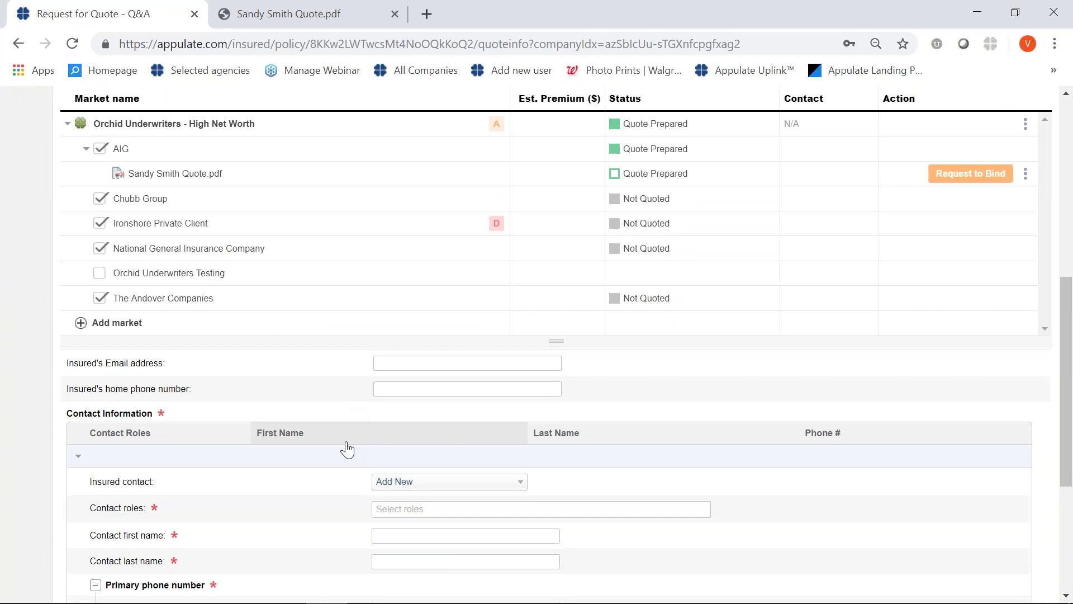
{"action": "scroll", "coordinate": [345, 454], "scroll_direction": "down", "scroll_amount": 1}
Give the new contact the Inspection role and enter the contact's first and last name.
{"action": "left_click", "coordinate": [393, 426]}
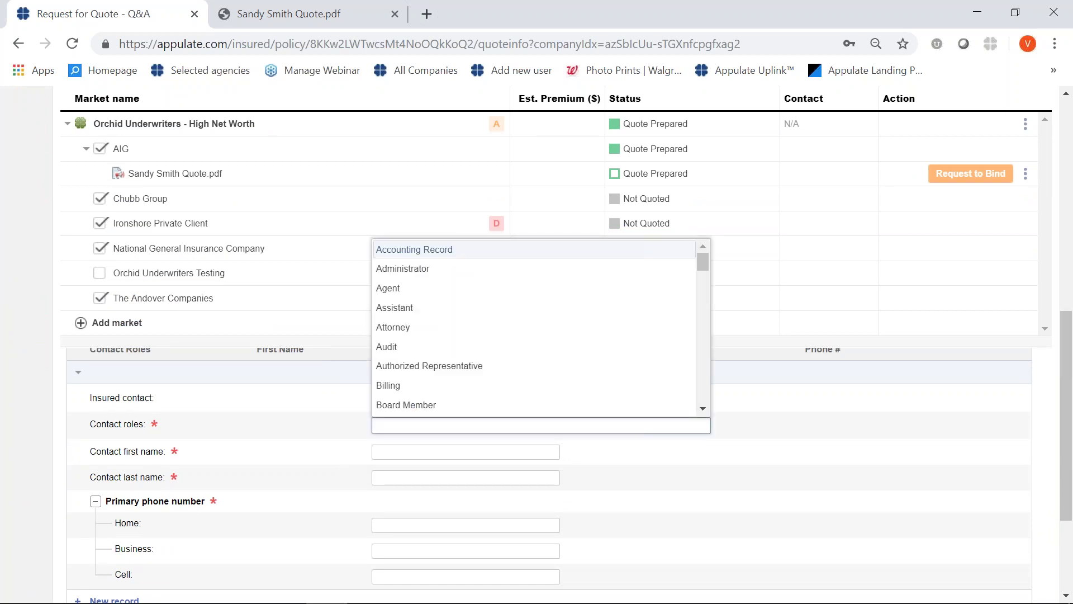
{"action": "type", "text": "insp"}
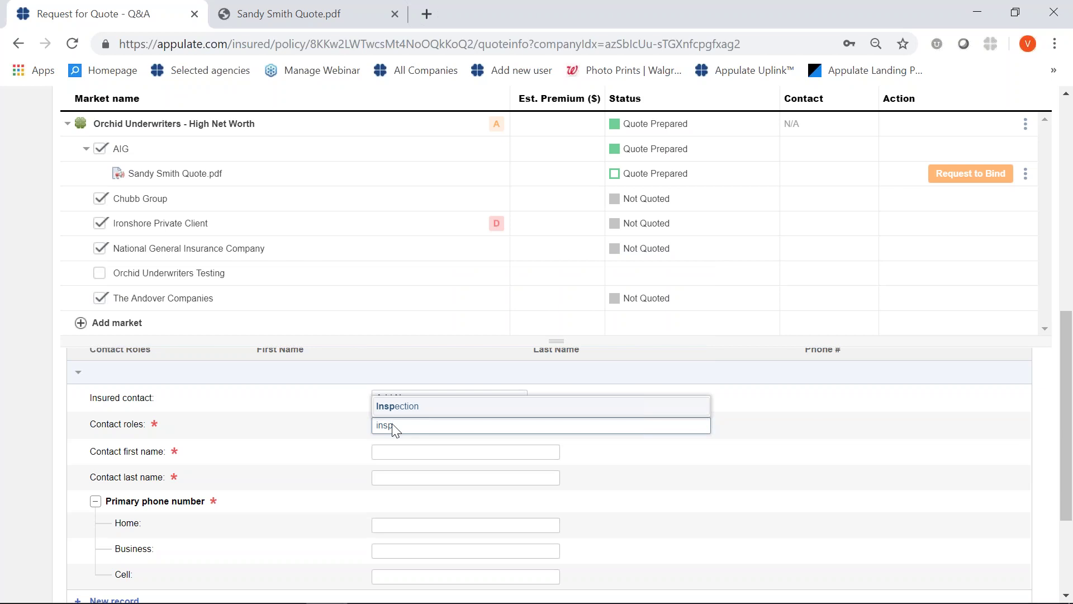
{"action": "left_click", "coordinate": [391, 412]}
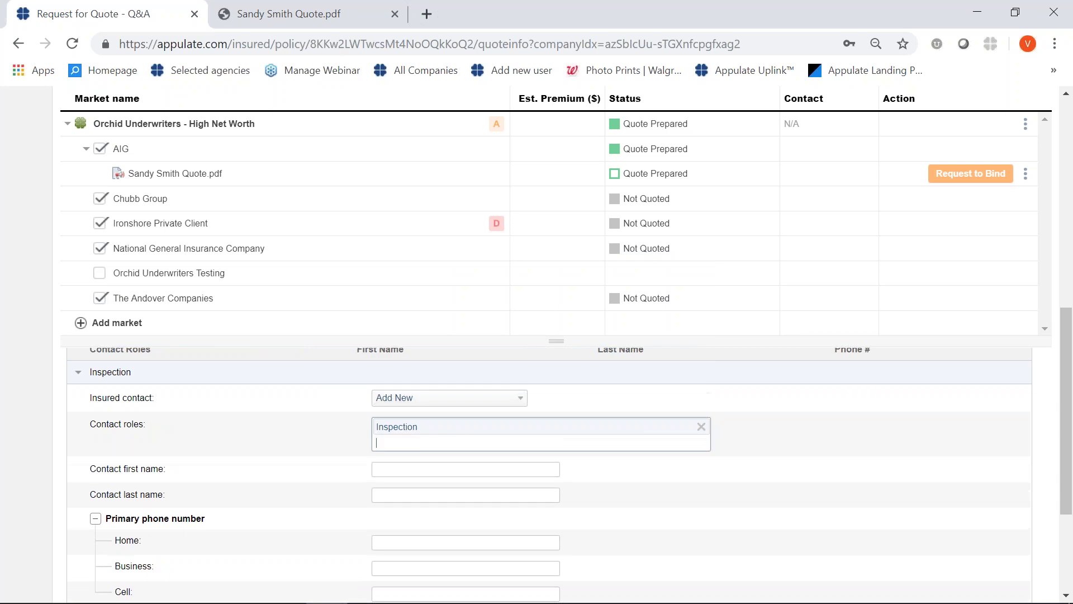
{"action": "left_click", "coordinate": [388, 470]}
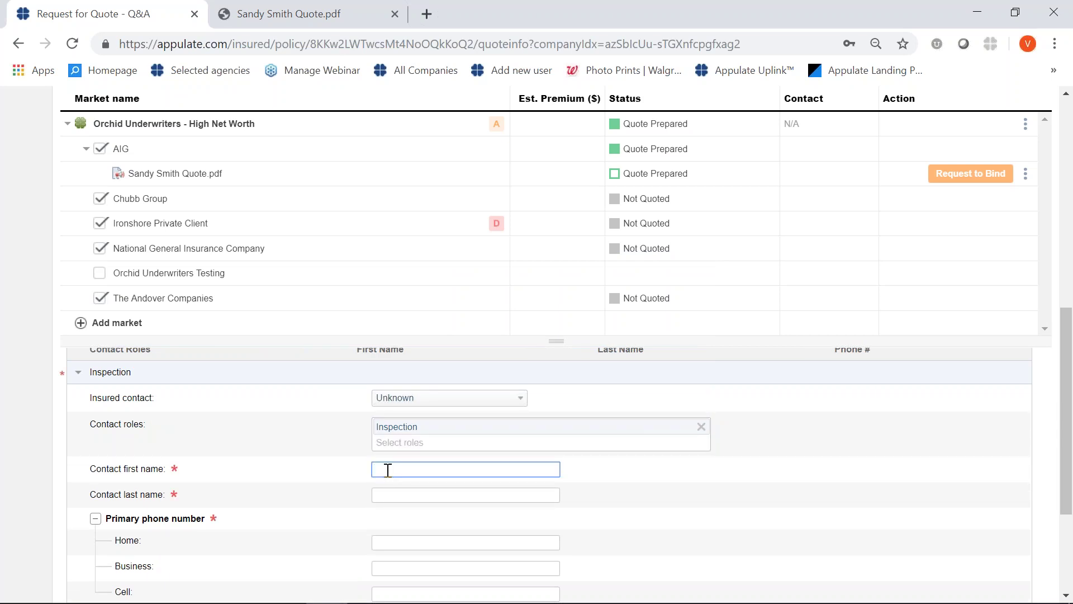
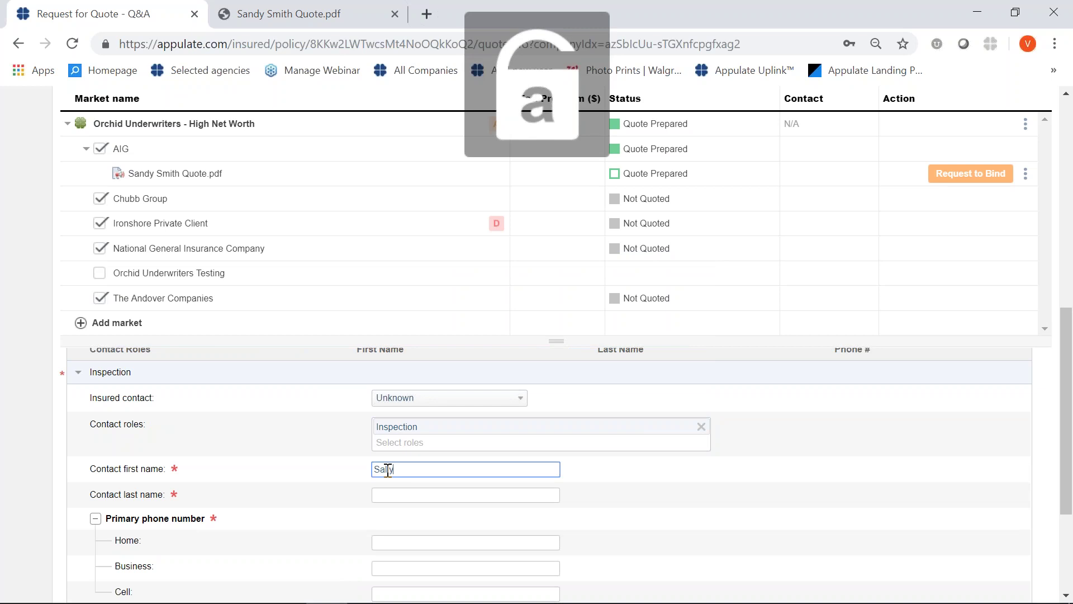
{"action": "left_click", "coordinate": [399, 492]}
{"action": "key", "text": "Caps_Lock"}
{"action": "key", "text": "Caps_Lock"}
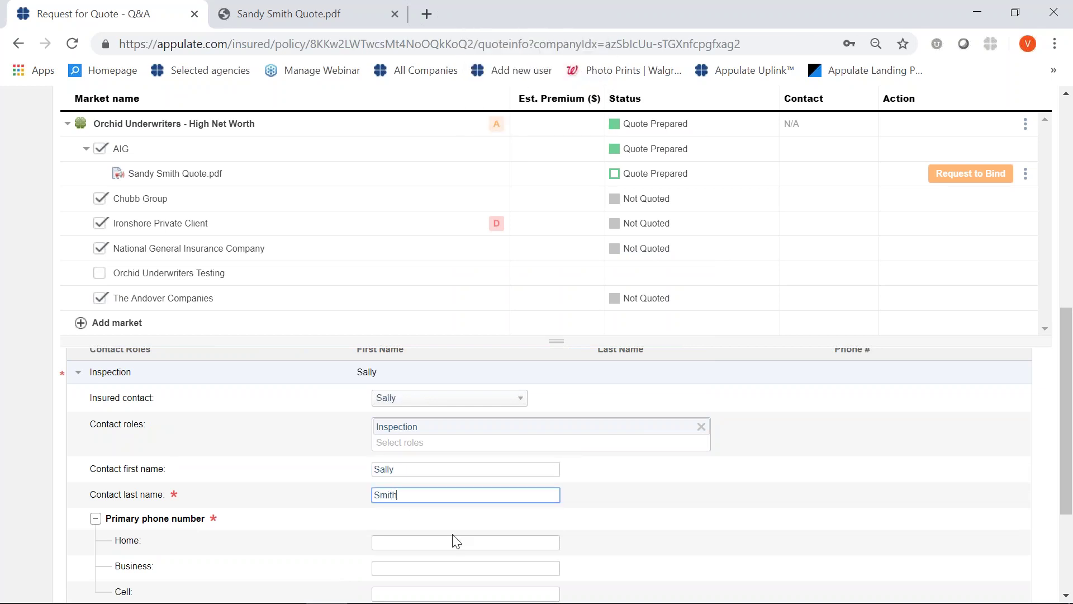
Enter the contact's home phone number.
{"action": "scroll", "coordinate": [455, 541], "scroll_direction": "down", "scroll_amount": 2}
{"action": "scroll", "coordinate": [455, 541], "scroll_direction": "up", "scroll_amount": 2}
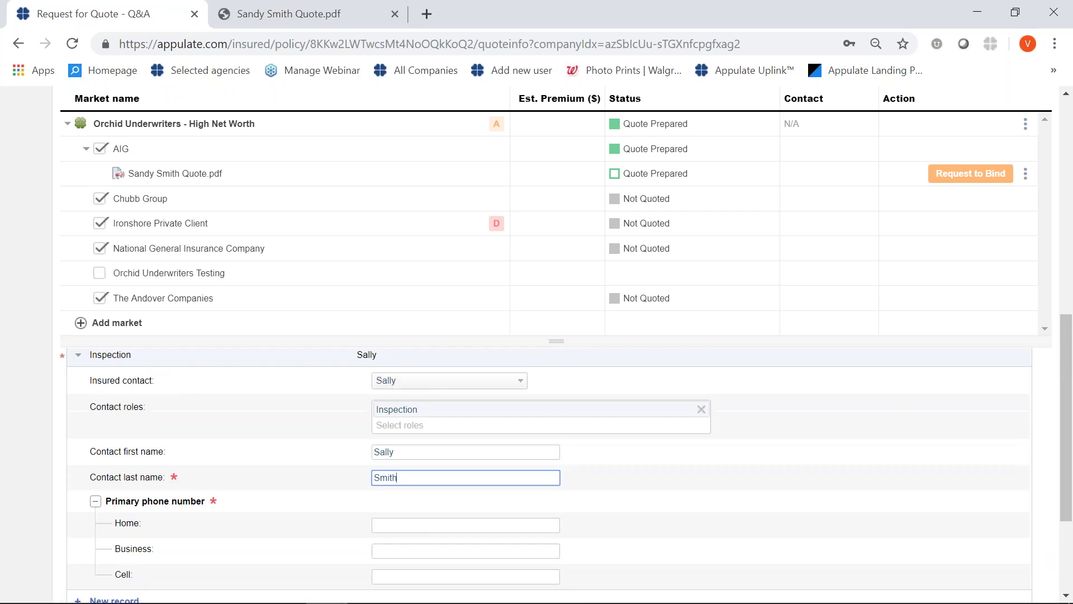
{"action": "left_click", "coordinate": [390, 527]}
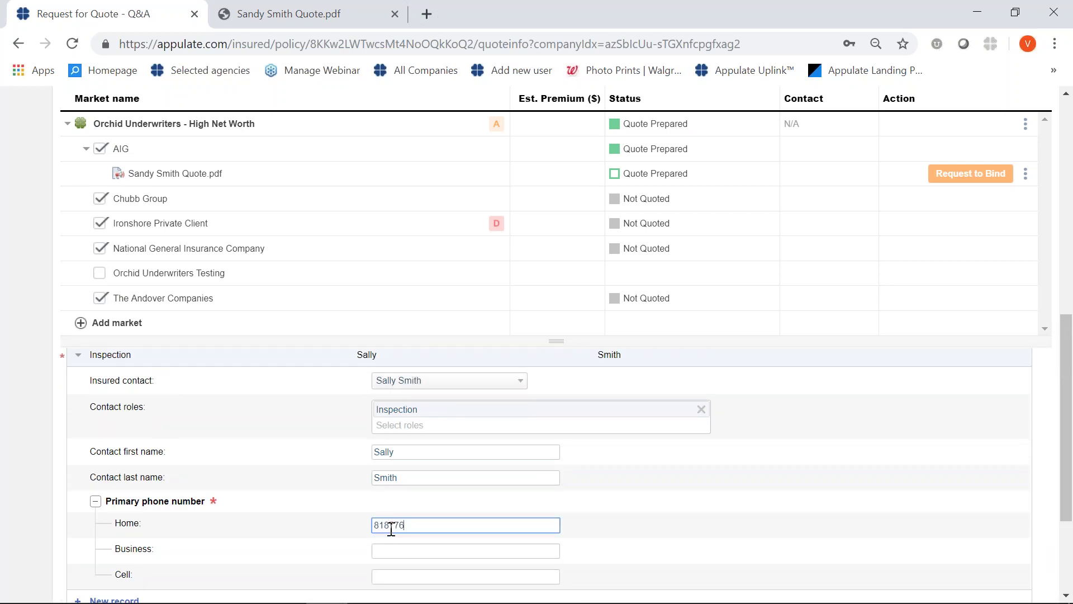
{"action": "scroll", "coordinate": [598, 548], "scroll_direction": "down", "scroll_amount": 3}
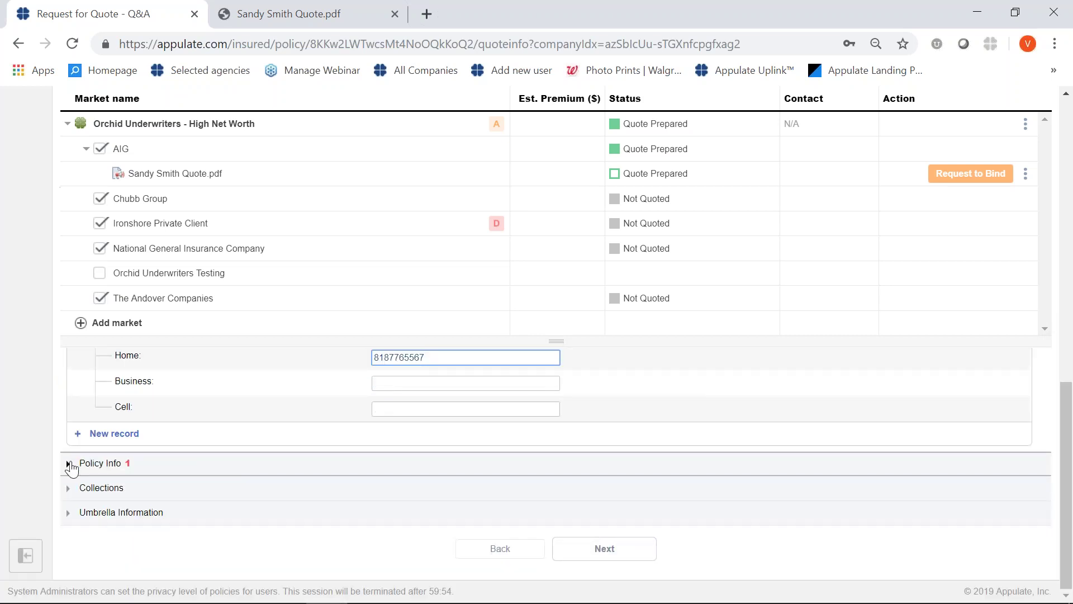
{"action": "left_click", "coordinate": [68, 463]}
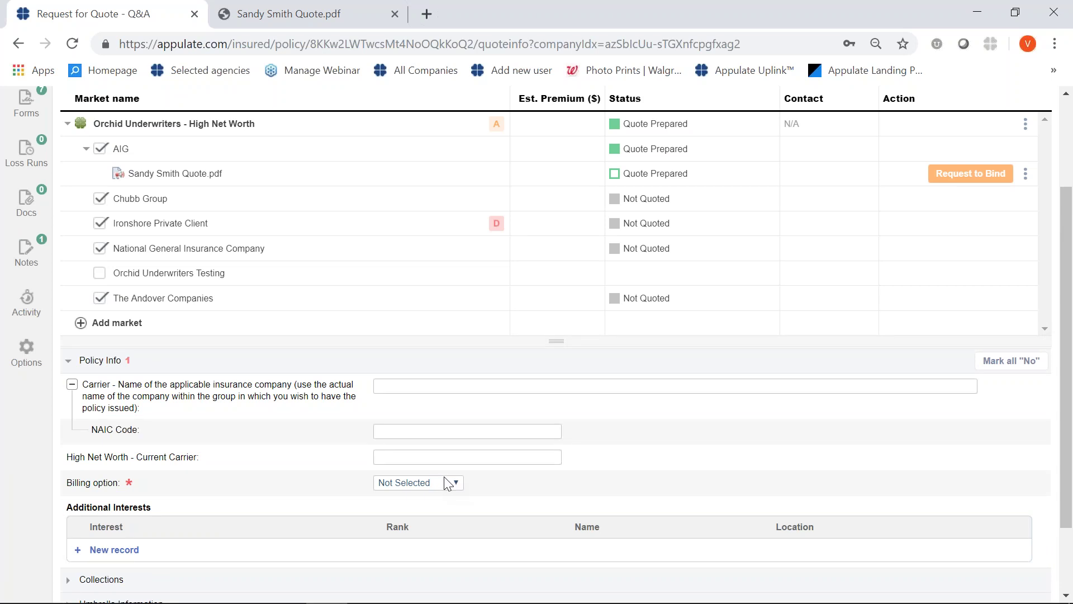
Set Billing option to 2 and request binding of the prepared AIG quote.
{"action": "left_click", "coordinate": [456, 484]}
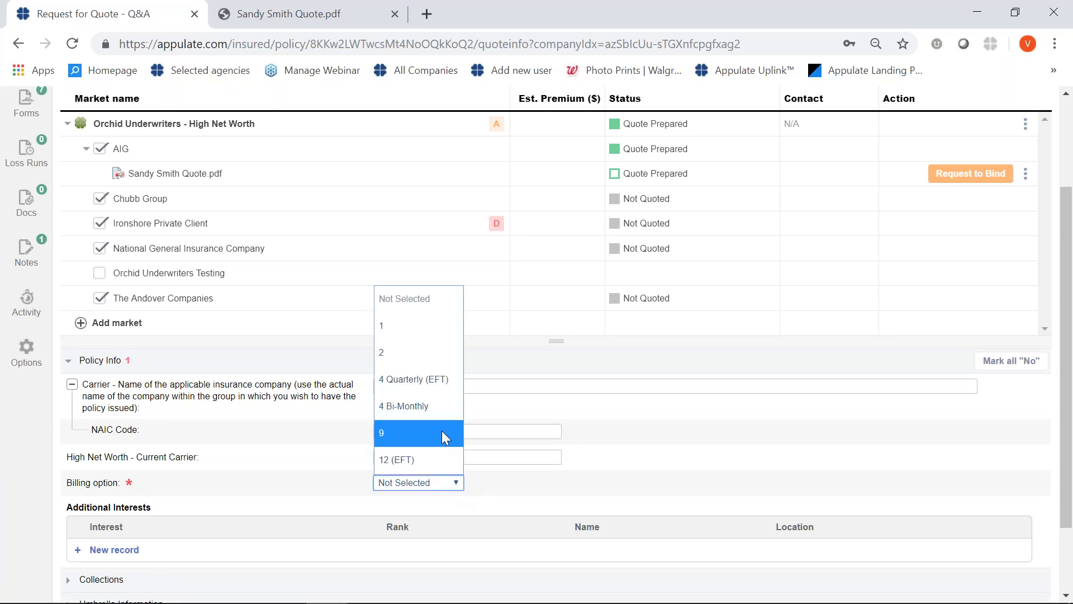
{"action": "left_click", "coordinate": [411, 358]}
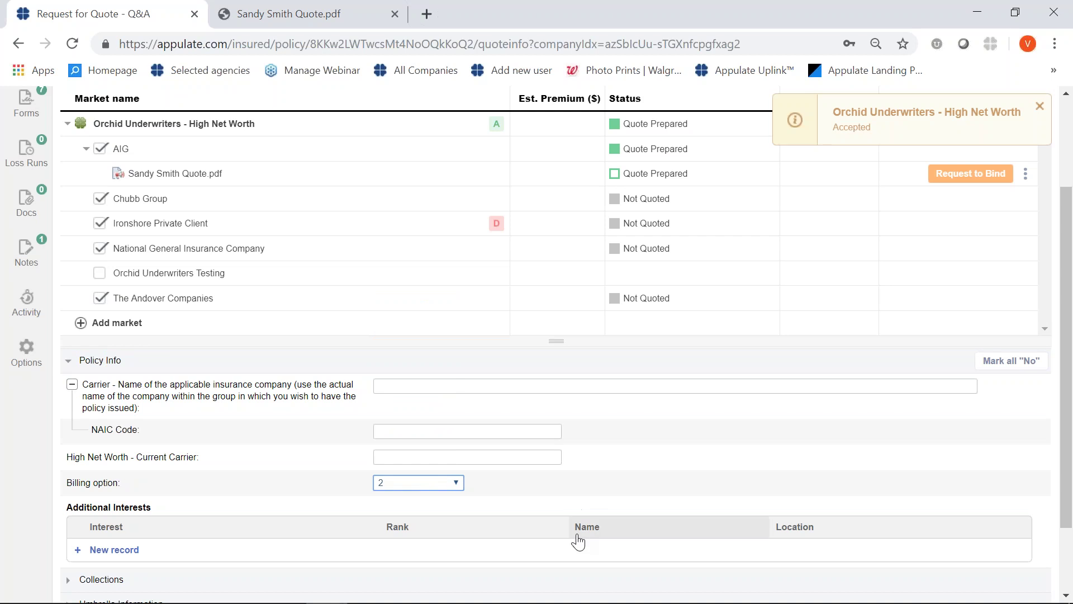
{"action": "scroll", "coordinate": [578, 541], "scroll_direction": "up", "scroll_amount": 3}
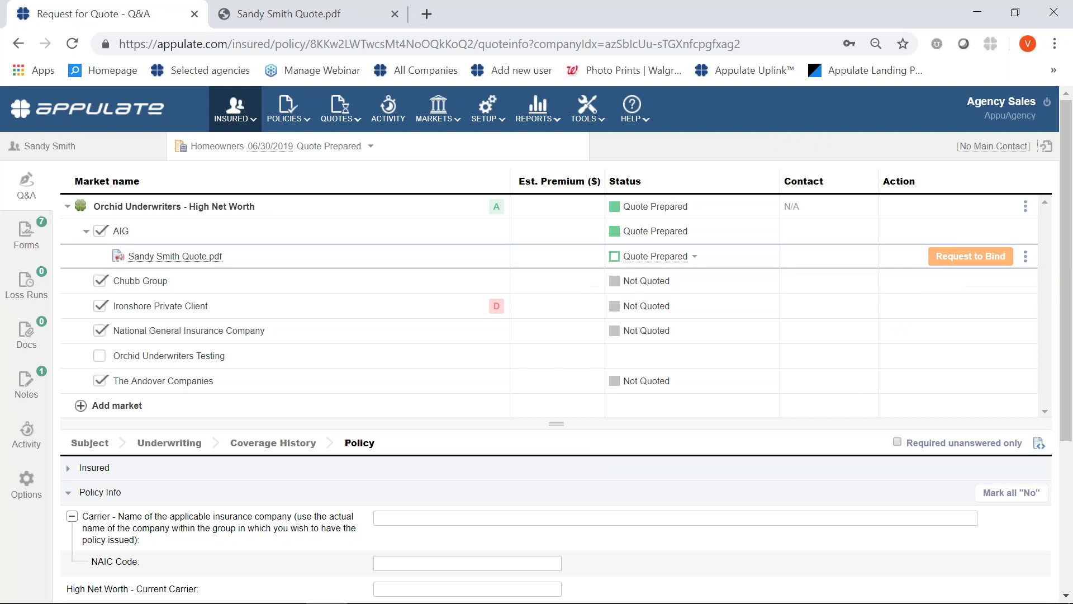
{"action": "left_click", "coordinate": [950, 260]}
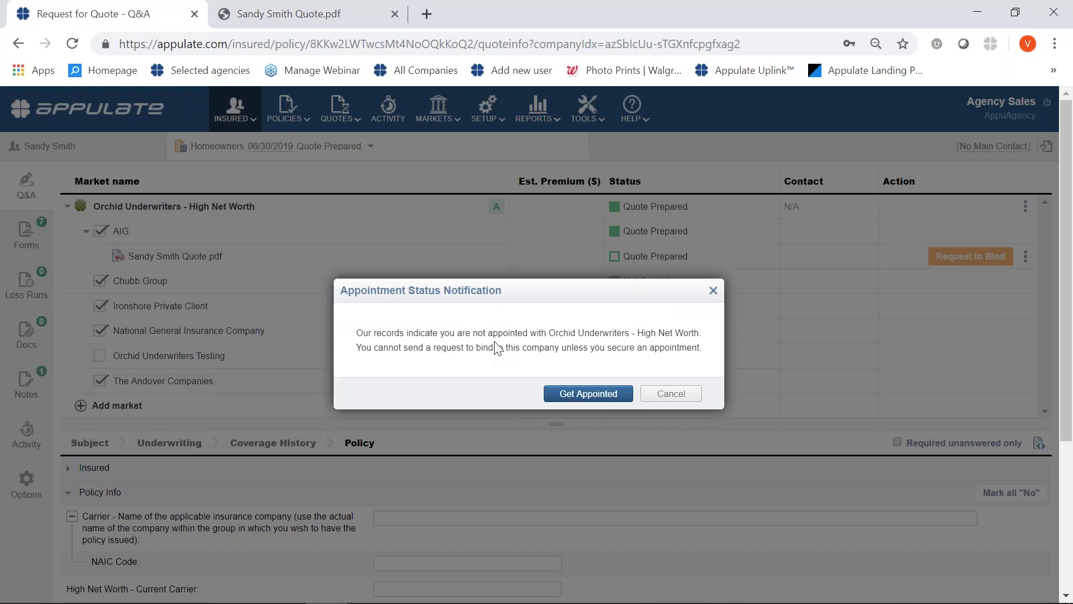
Go to the Orchid Underwriters – High Net Worth appointment page, currently Not appointed.
{"action": "left_click", "coordinate": [574, 398]}
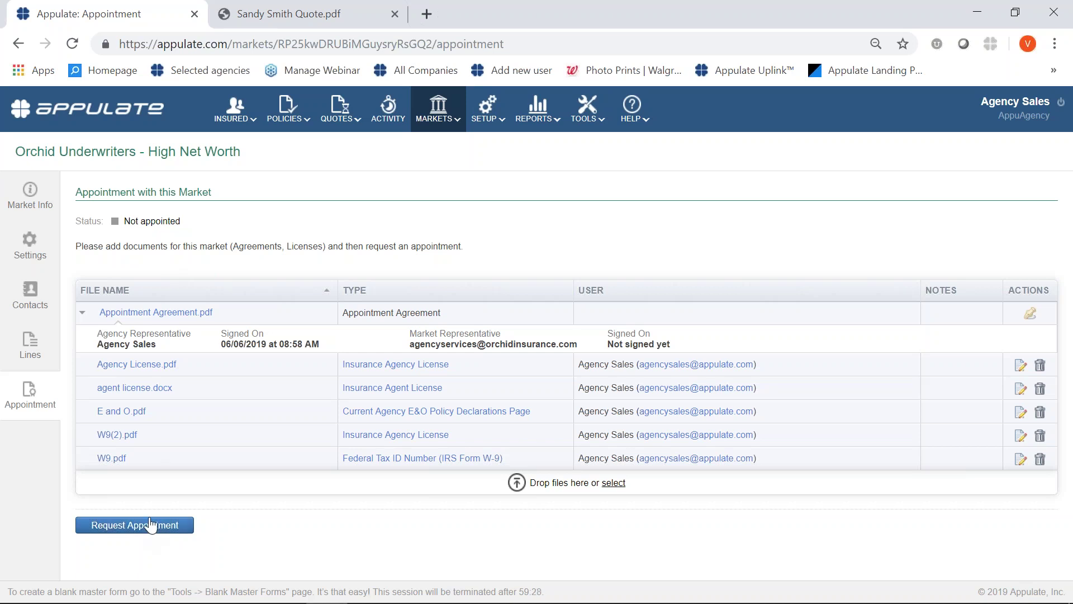
{"action": "left_click", "coordinate": [112, 527]}
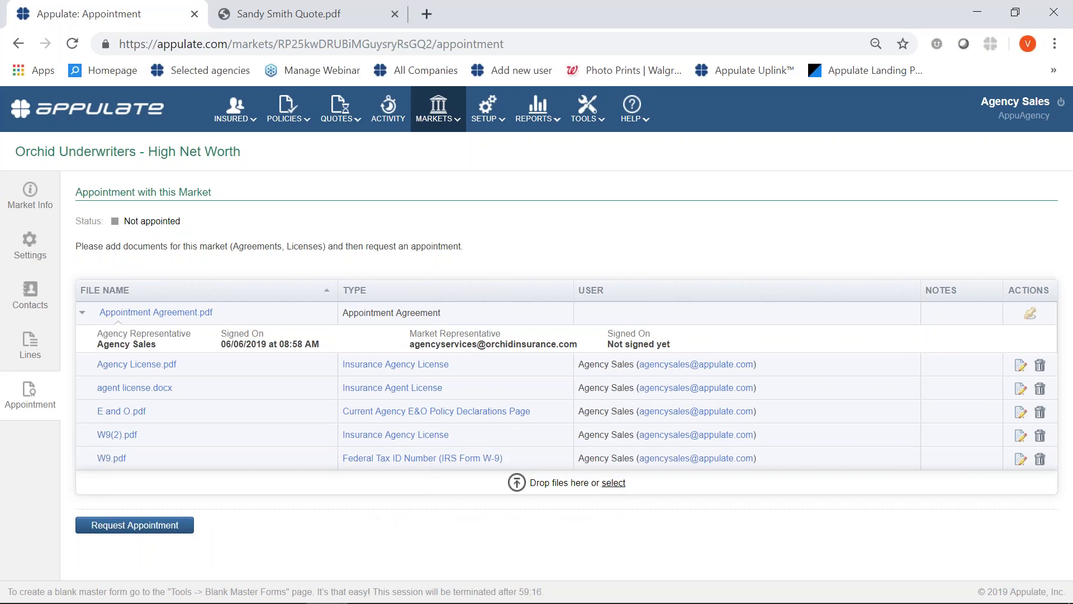
Upload the Bond file to the Orchid Underwriters appointment documents.
{"action": "left_click", "coordinate": [613, 484]}
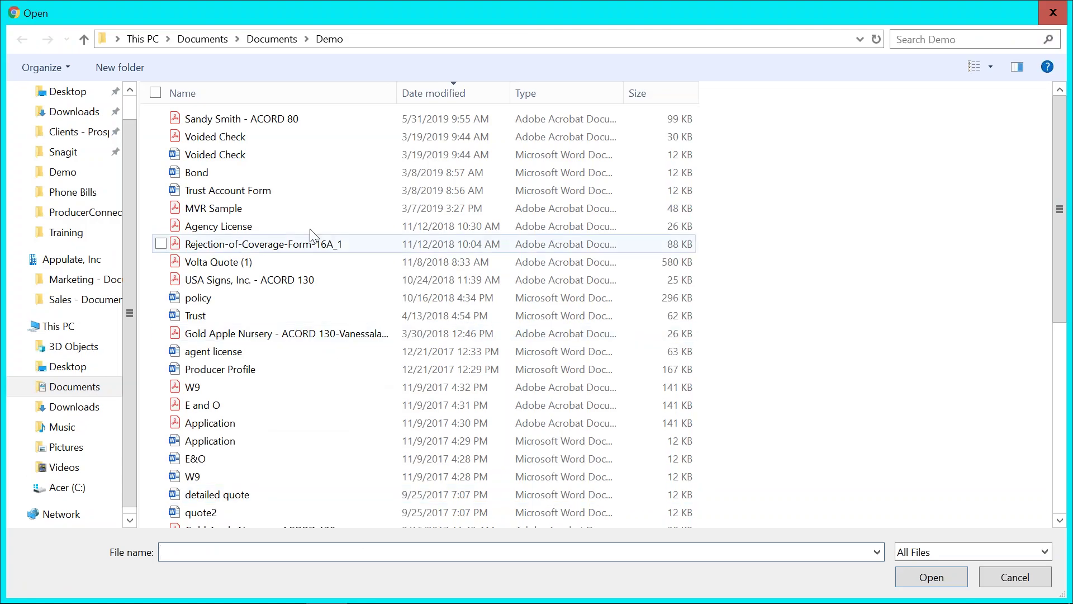
{"action": "left_click", "coordinate": [235, 173]}
{"action": "left_click", "coordinate": [902, 575]}
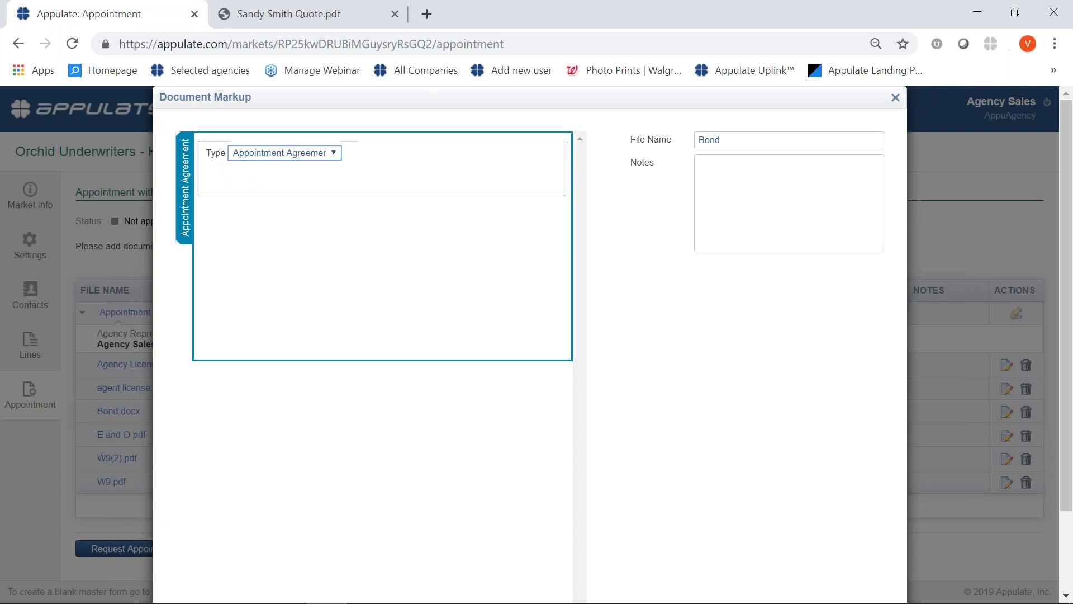
Keep the Bond's type as Appointment Agreement and send the appointment request.
{"action": "left_click", "coordinate": [336, 159]}
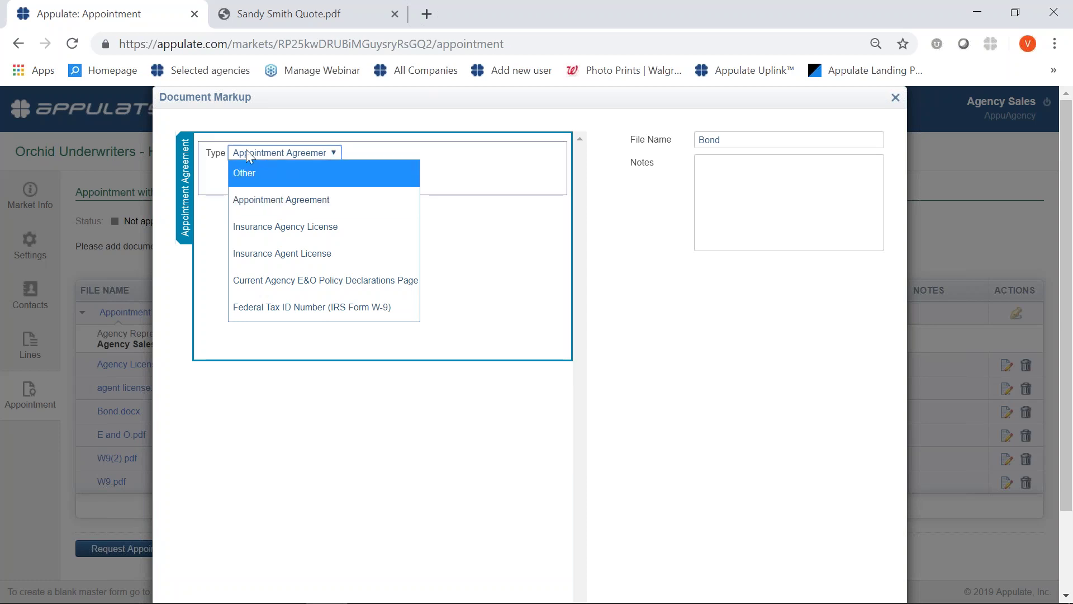
{"action": "left_click", "coordinate": [895, 98]}
{"action": "left_click", "coordinate": [896, 98]}
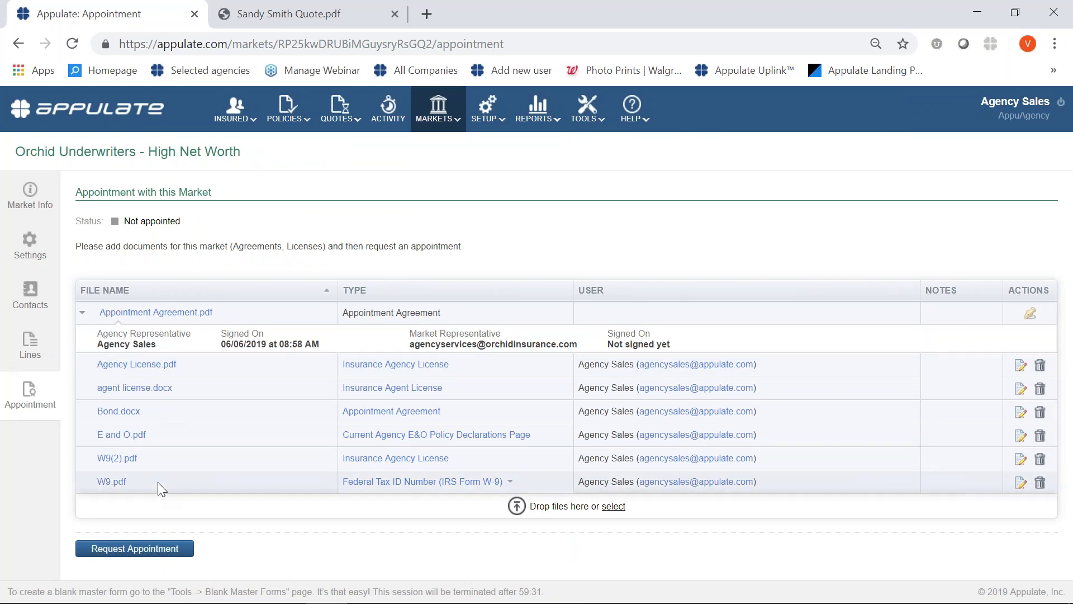
{"action": "left_click", "coordinate": [172, 548]}
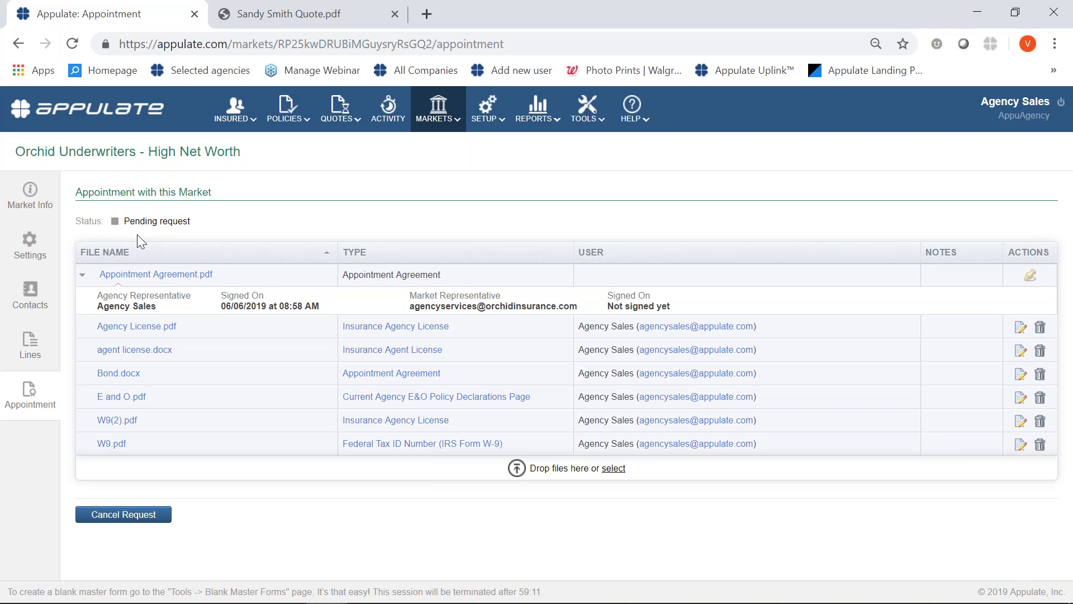
Reload the page until Orchid Underwriters – High Net Worth reads Appointed.
{"action": "left_click", "coordinate": [72, 43]}
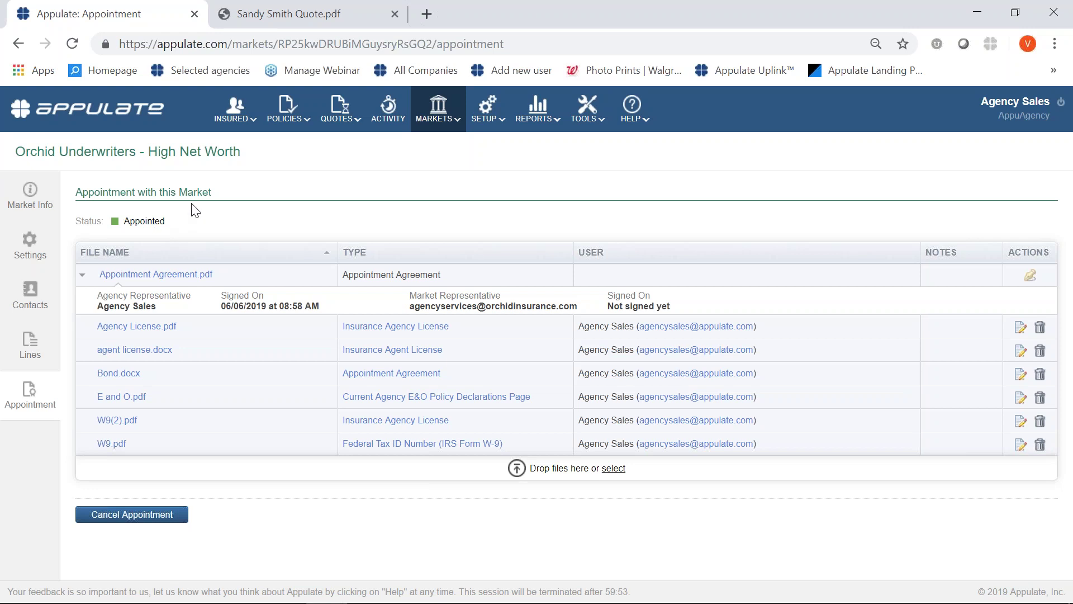
Search the All Insured list by the insured's first name.
{"action": "mouse_move", "coordinate": [232, 119]}
{"action": "left_click", "coordinate": [232, 148]}
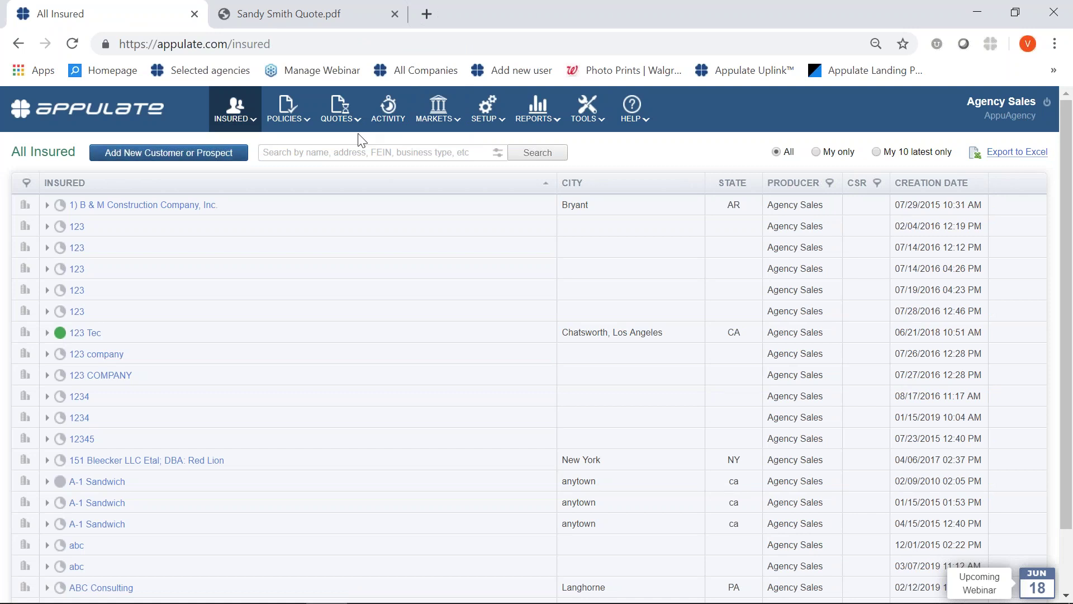
{"action": "type", "text": "sandy"}
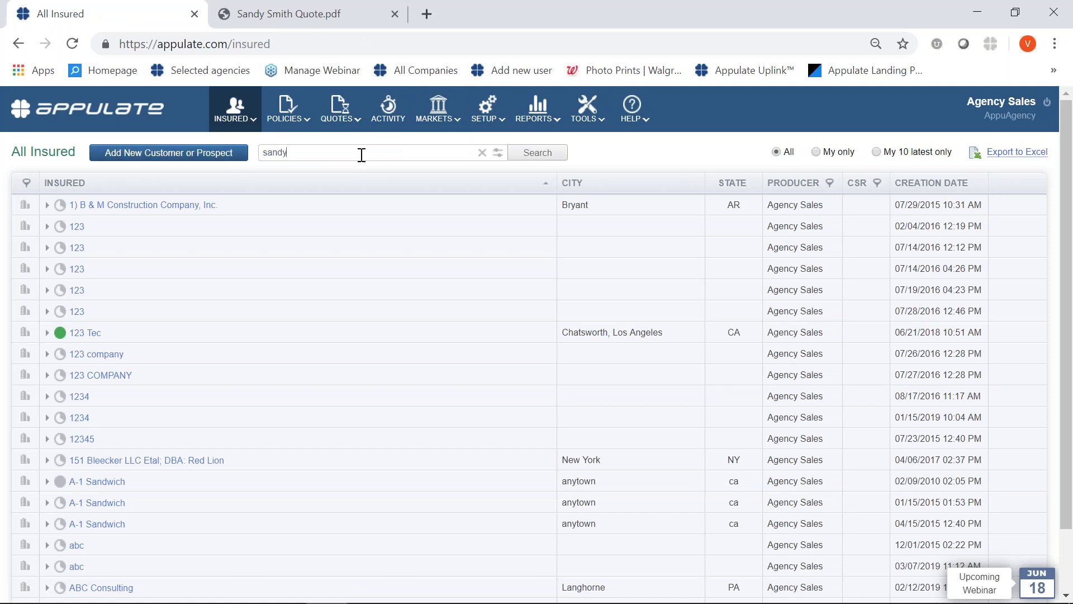
{"action": "key", "text": "Return"}
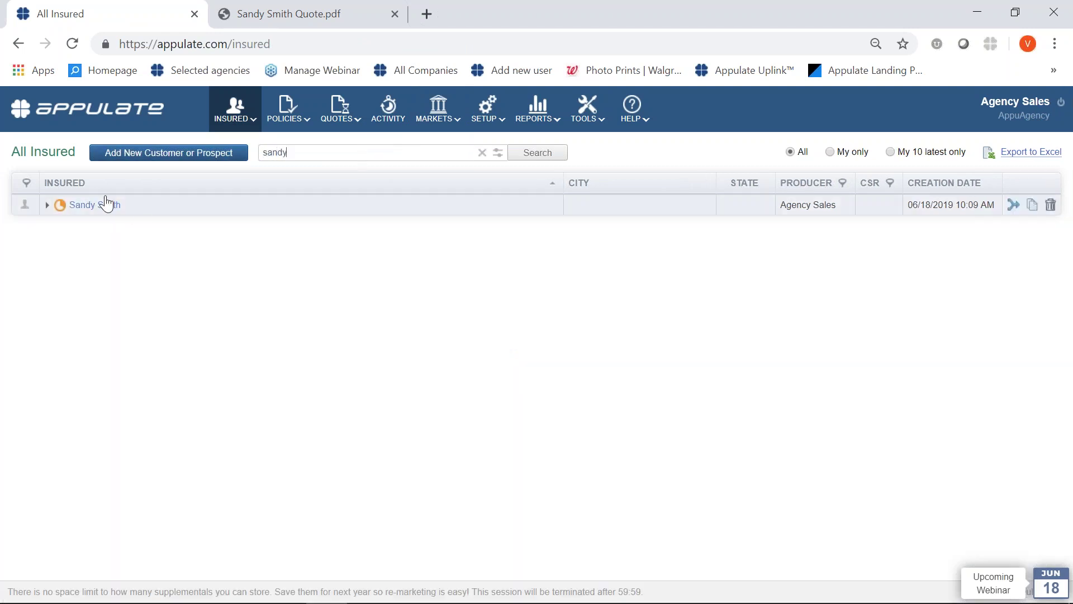
Open the insured's Homeowners quote and request to bind the AIG quote PDF.
{"action": "left_click", "coordinate": [47, 205]}
{"action": "left_click", "coordinate": [114, 227]}
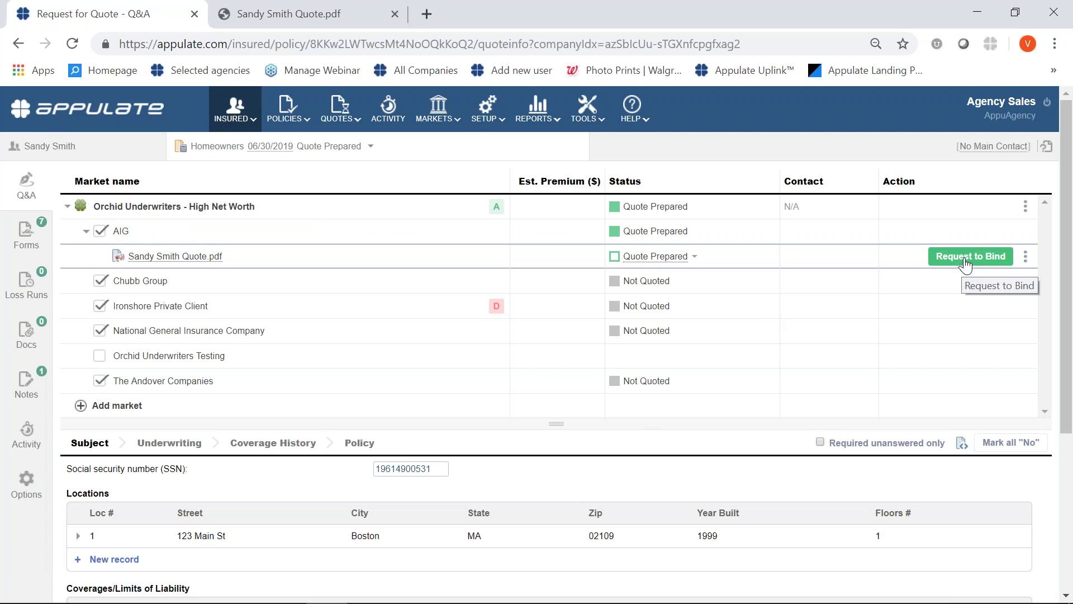
{"action": "left_click", "coordinate": [966, 258]}
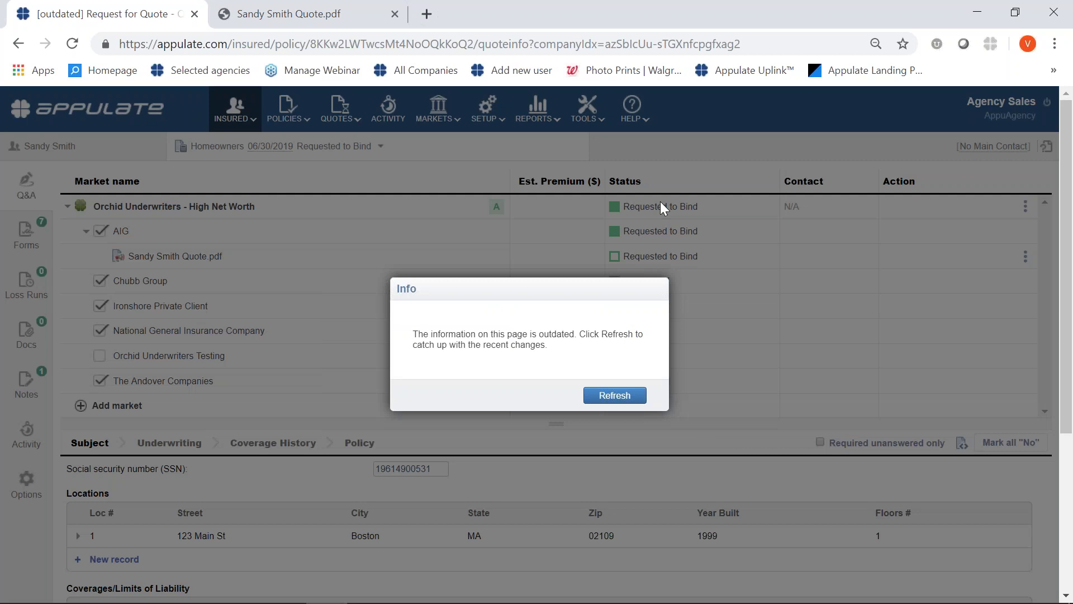
Refresh the outdated page so the request shows as an Active Policy bound with AIG.
{"action": "left_click", "coordinate": [612, 395]}
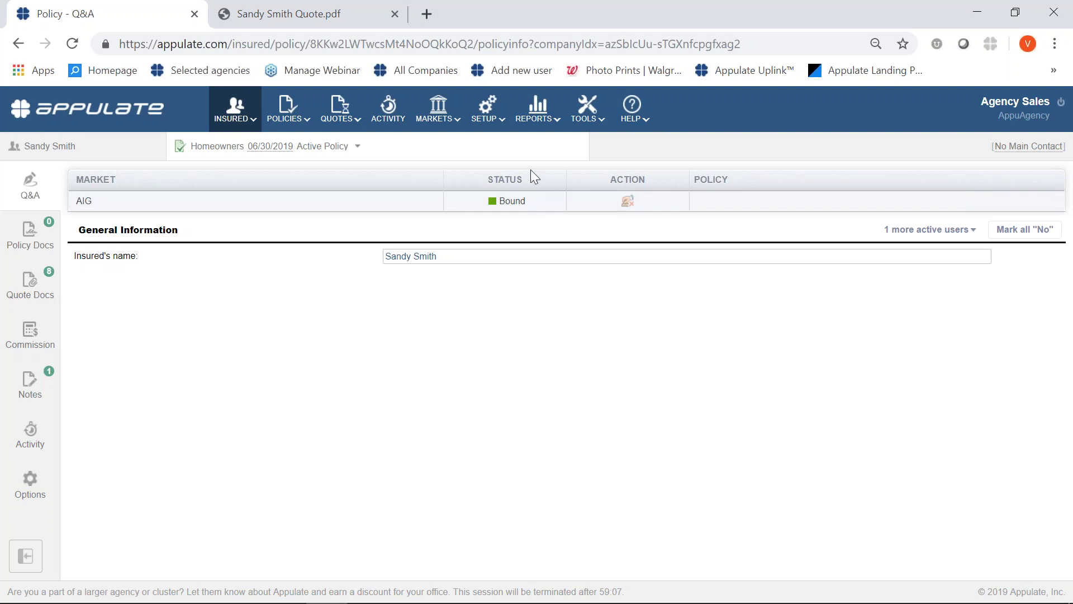
Review the Active Policy's Bound AIG row, then bring up the INSURED categories.
{"action": "mouse_move", "coordinate": [544, 115]}
{"action": "left_click", "coordinate": [235, 109]}
Go to INSURED > Customers, then sign out and back in with saved credentials.
{"action": "left_click", "coordinate": [257, 162]}
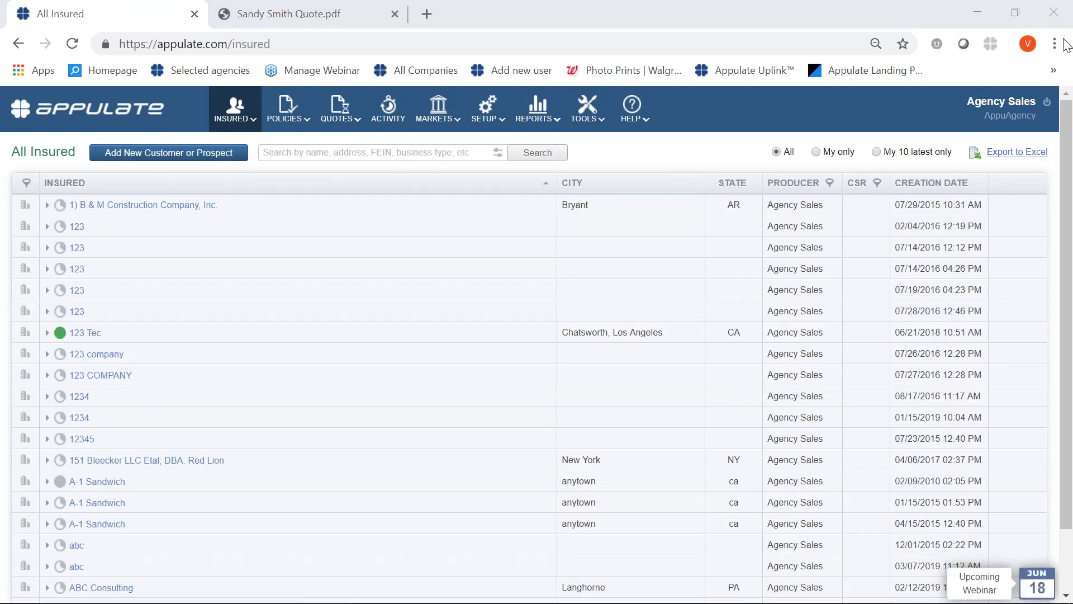
{"action": "left_click", "coordinate": [1047, 104]}
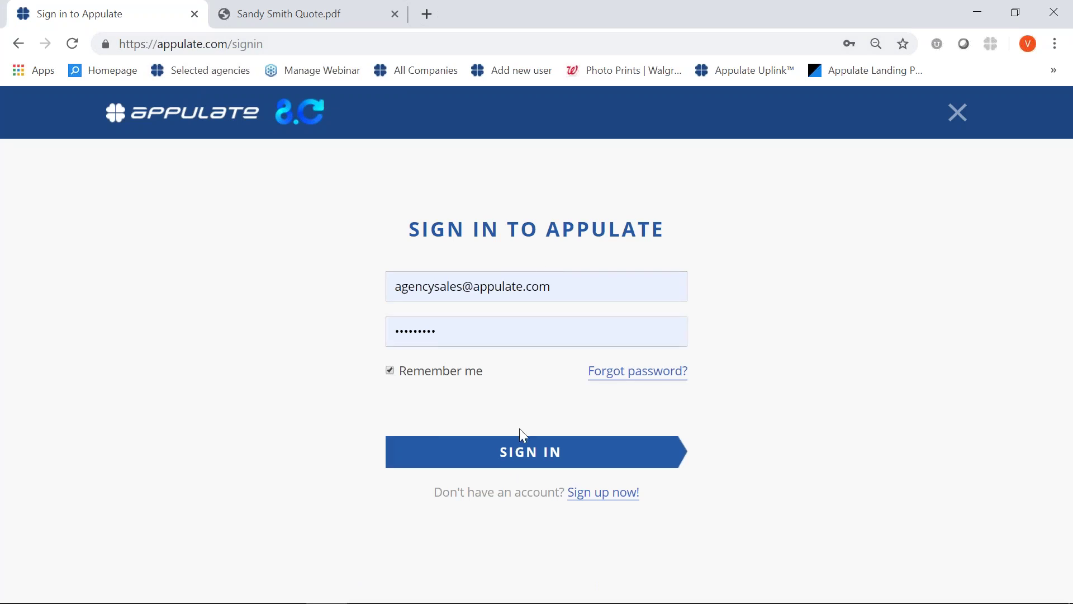
{"action": "left_click", "coordinate": [515, 463]}
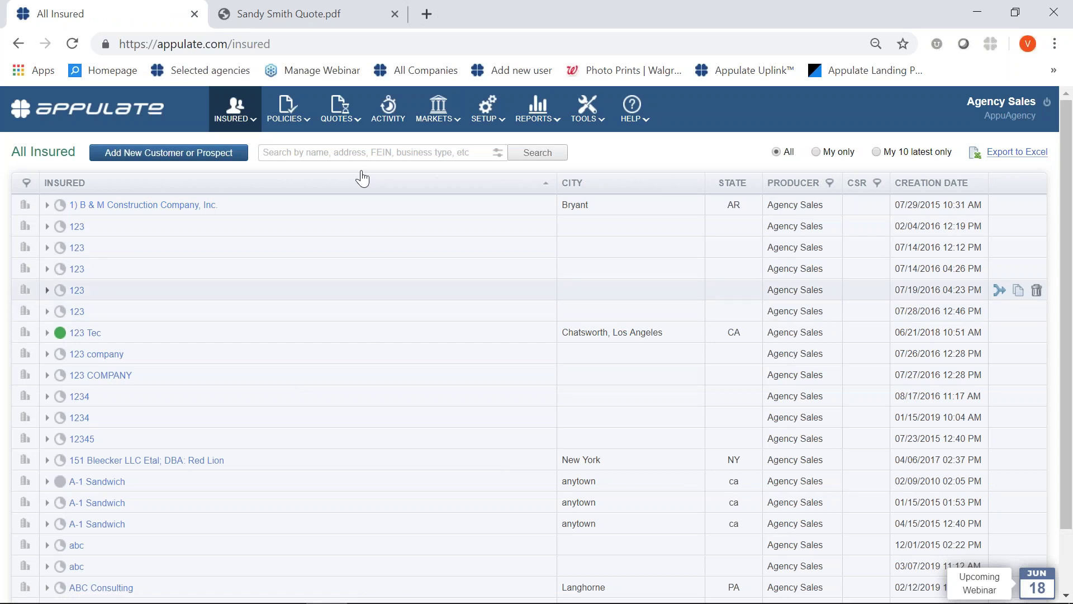
{"action": "mouse_move", "coordinate": [234, 114]}
Add a new Person customer with the insured's full name and continue to quote options.
{"action": "left_click", "coordinate": [182, 159]}
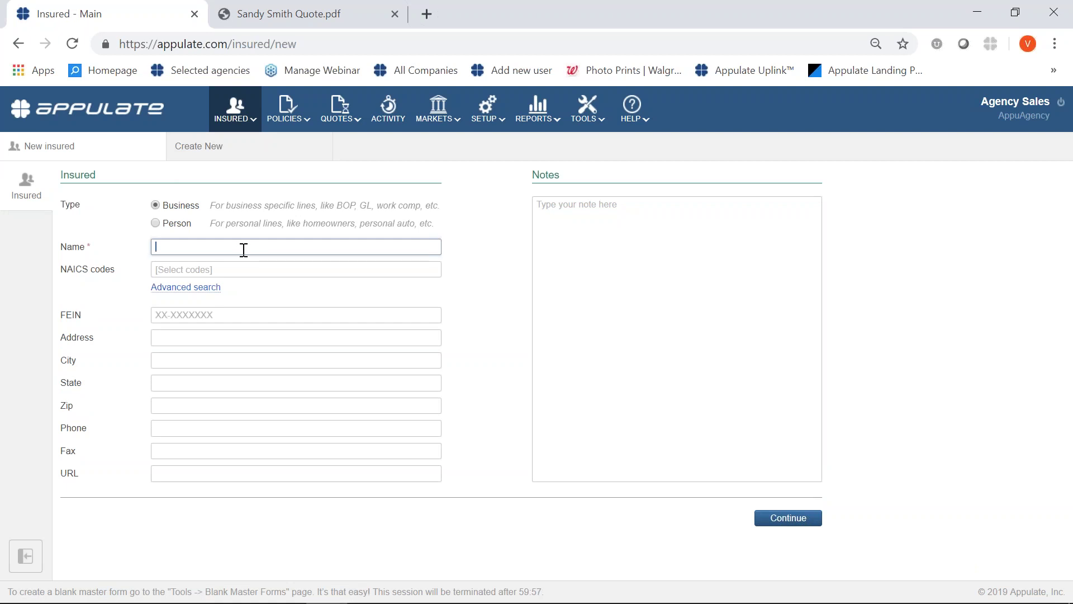
{"action": "type", "text": "John"}
{"action": "key", "text": "Caps_Lock"}
{"action": "type", "text": "D"}
{"action": "key", "text": "Caps_Lock"}
{"action": "type", "text": "oe"}
{"action": "left_click", "coordinate": [155, 222]}
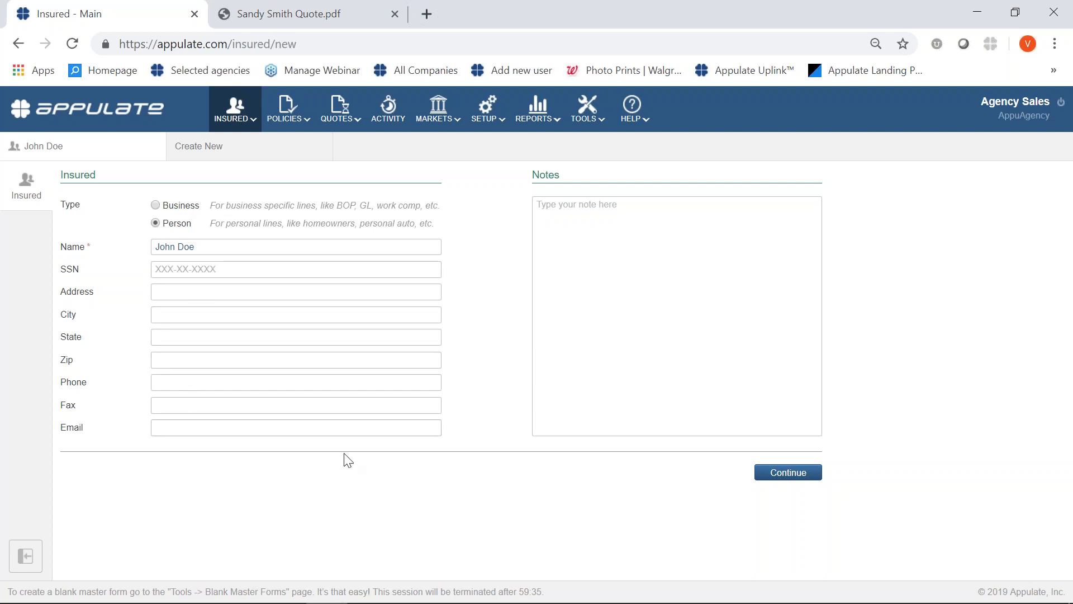
{"action": "left_click", "coordinate": [768, 474]}
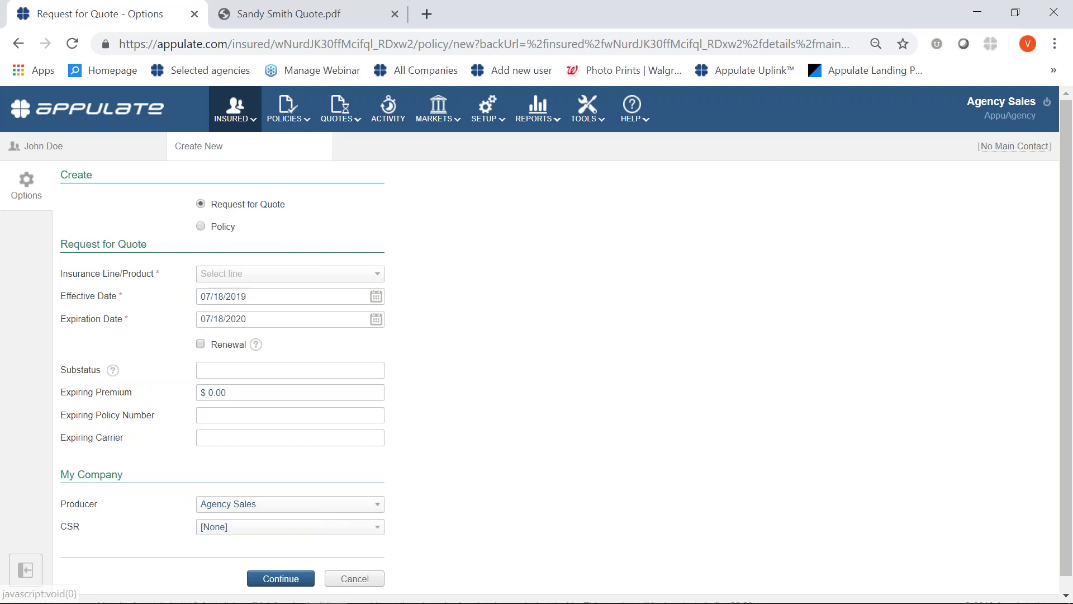
Choose Homeowners as the insurance line and create the quote request.
{"action": "left_click", "coordinate": [282, 277]}
{"action": "type", "text": "home"}
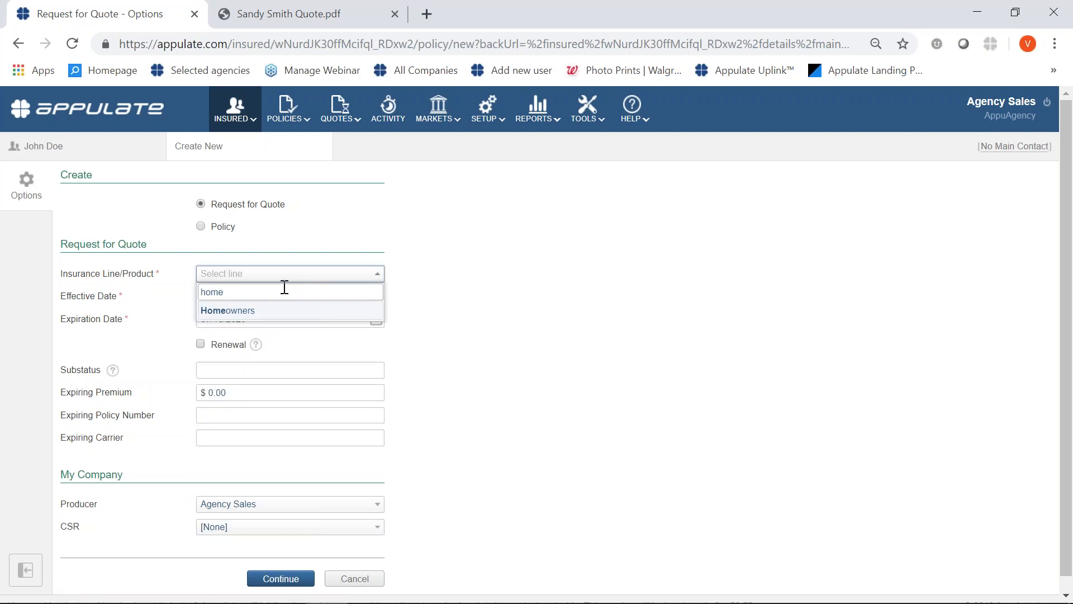
{"action": "left_click", "coordinate": [288, 311]}
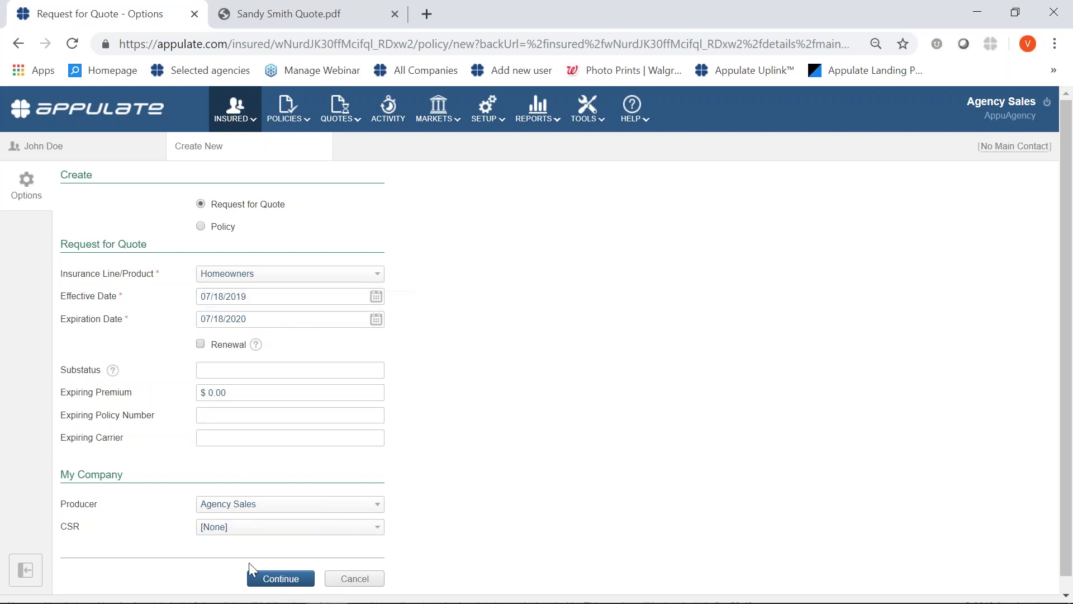
{"action": "left_click", "coordinate": [259, 582]}
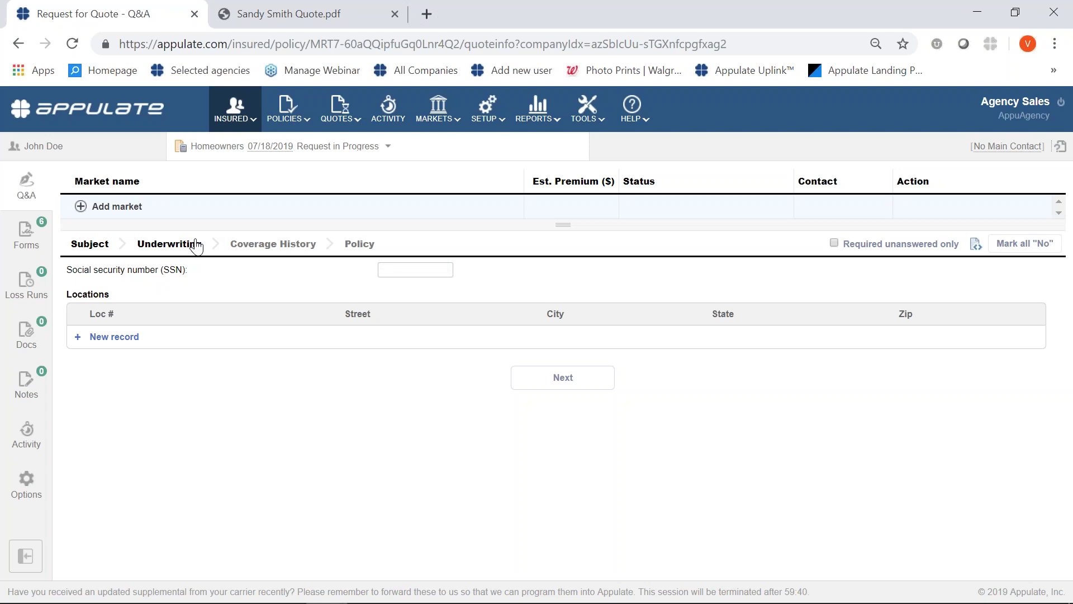
Add Orchid Underwriters – High Net Worth as a market on the request.
{"action": "left_click", "coordinate": [82, 208]}
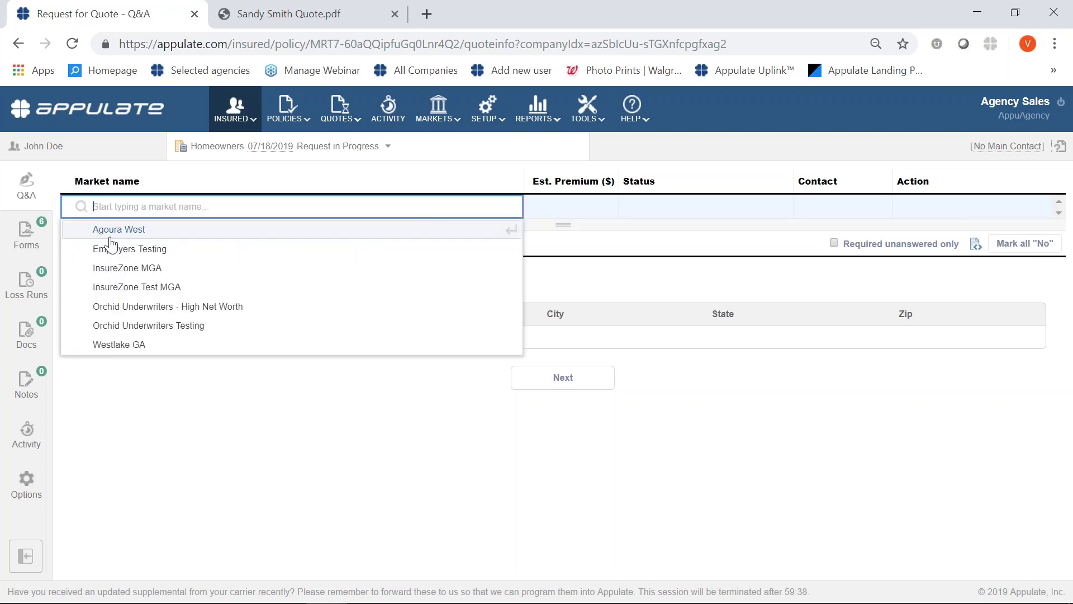
{"action": "left_click", "coordinate": [132, 305]}
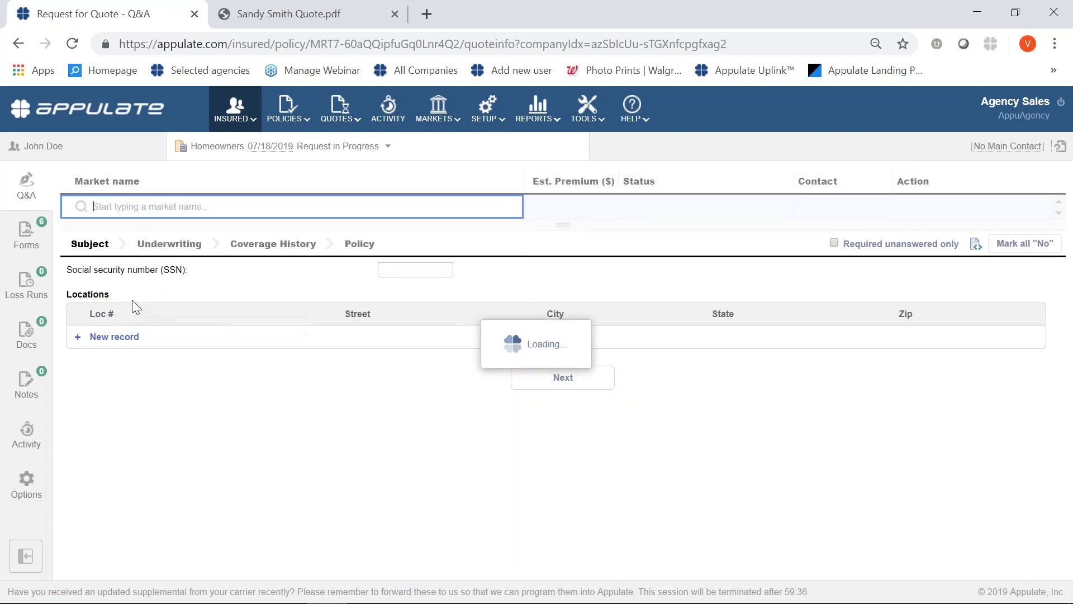
{"action": "mouse_move", "coordinate": [503, 211]}
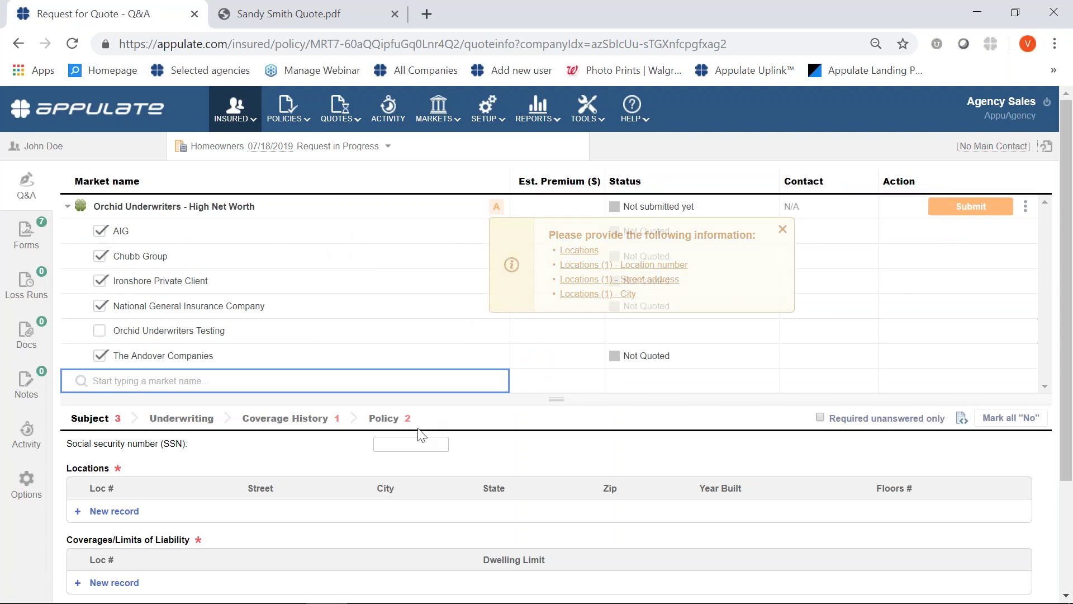
{"action": "left_click", "coordinate": [392, 444]}
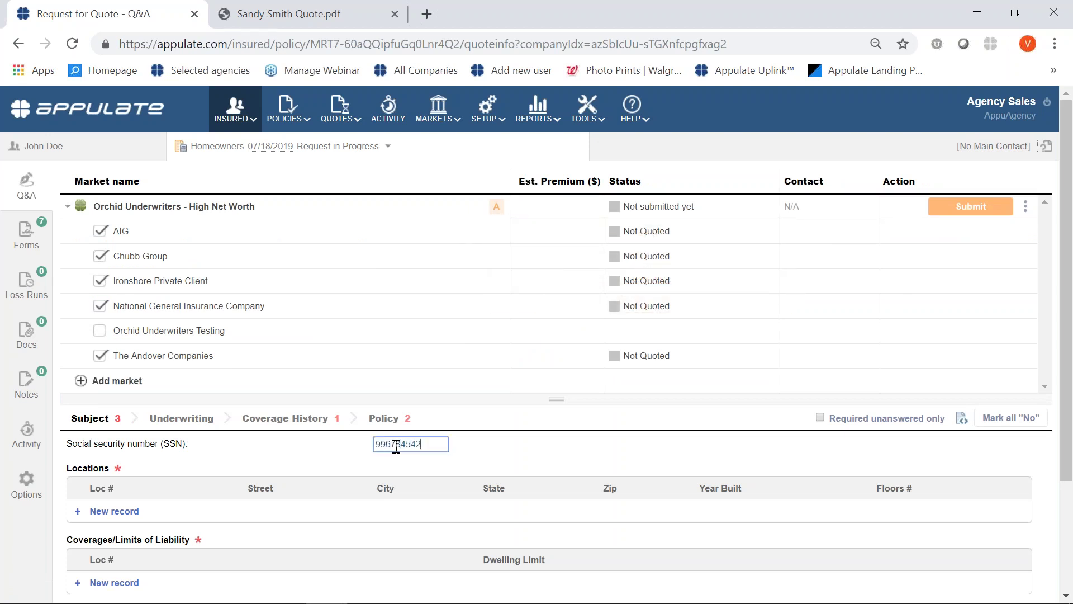
Enter the insured's social security number and add a first location record.
{"action": "key", "text": "Tab"}
{"action": "left_click", "coordinate": [382, 510]}
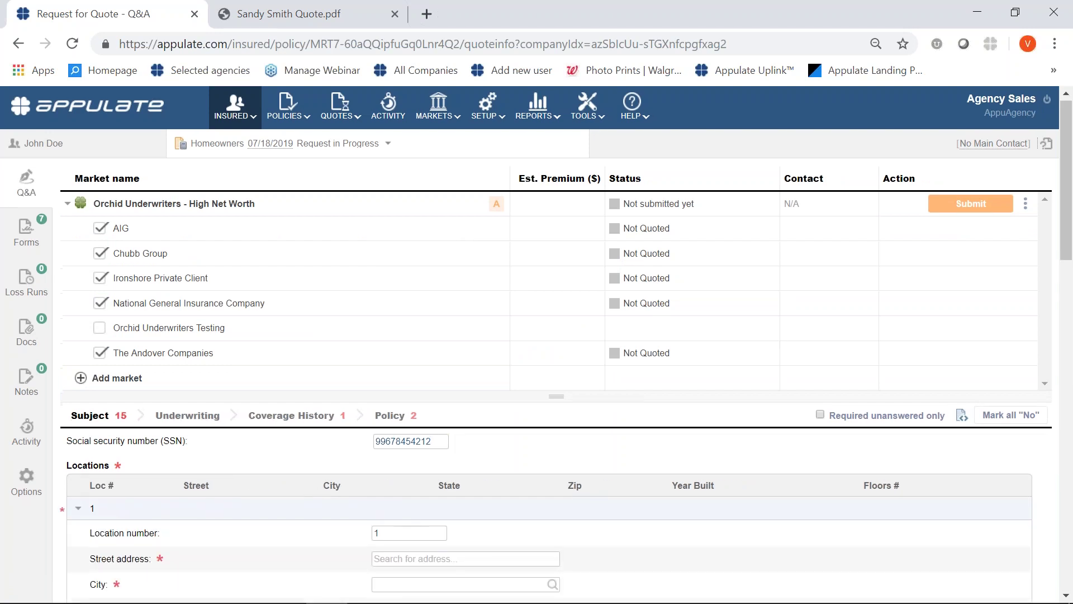
{"action": "scroll", "coordinate": [412, 502], "scroll_direction": "down", "scroll_amount": 2}
Set location 1's street address to '123 main St'.
{"action": "left_click", "coordinate": [411, 478]}
{"action": "type", "text": "1"}
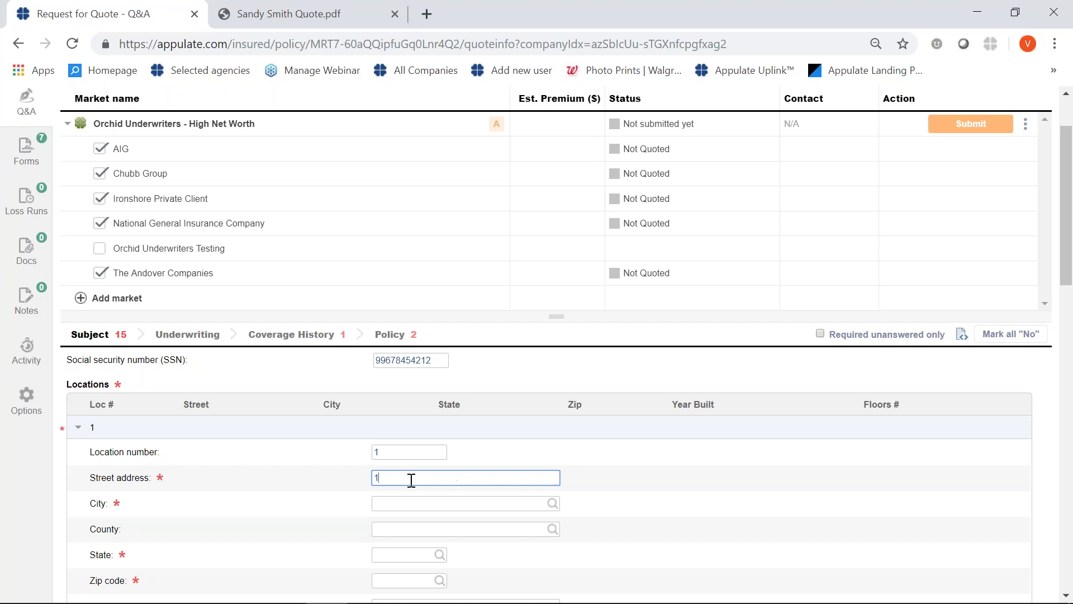
{"action": "type", "text": "23 main"}
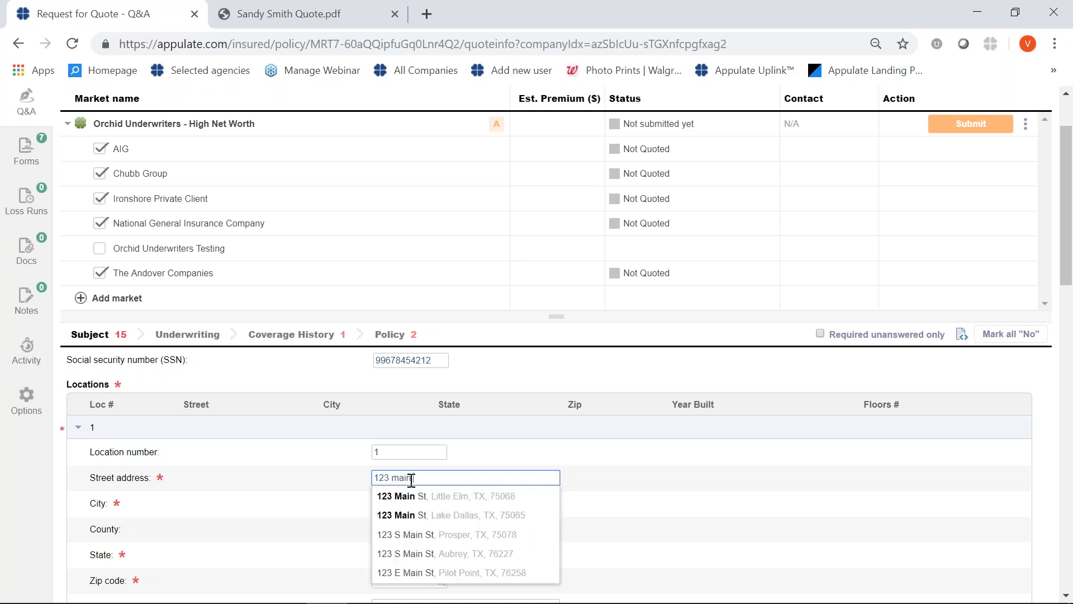
{"action": "key", "text": "Caps_Lock"}
{"action": "type", "text": "S"}
{"action": "key", "text": "Caps_Lock"}
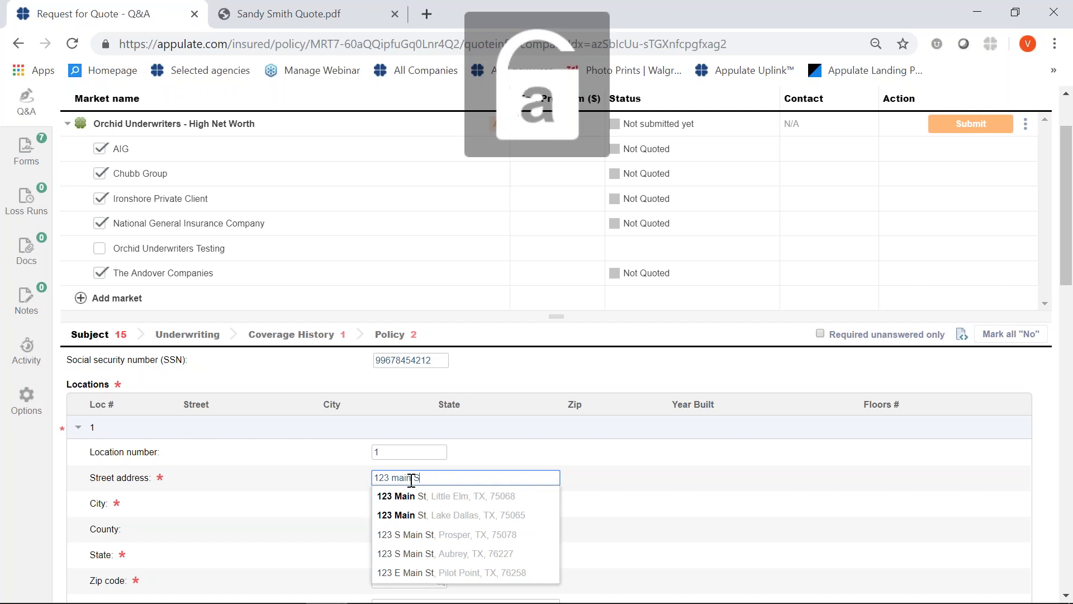
{"action": "type", "text": "t."}
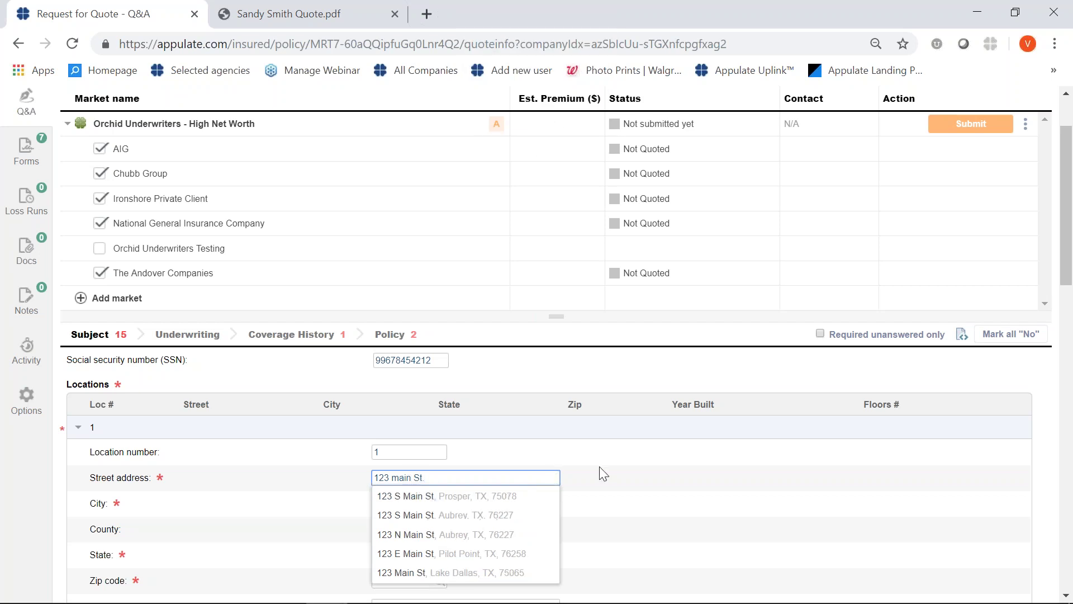
{"action": "left_click", "coordinate": [604, 472]}
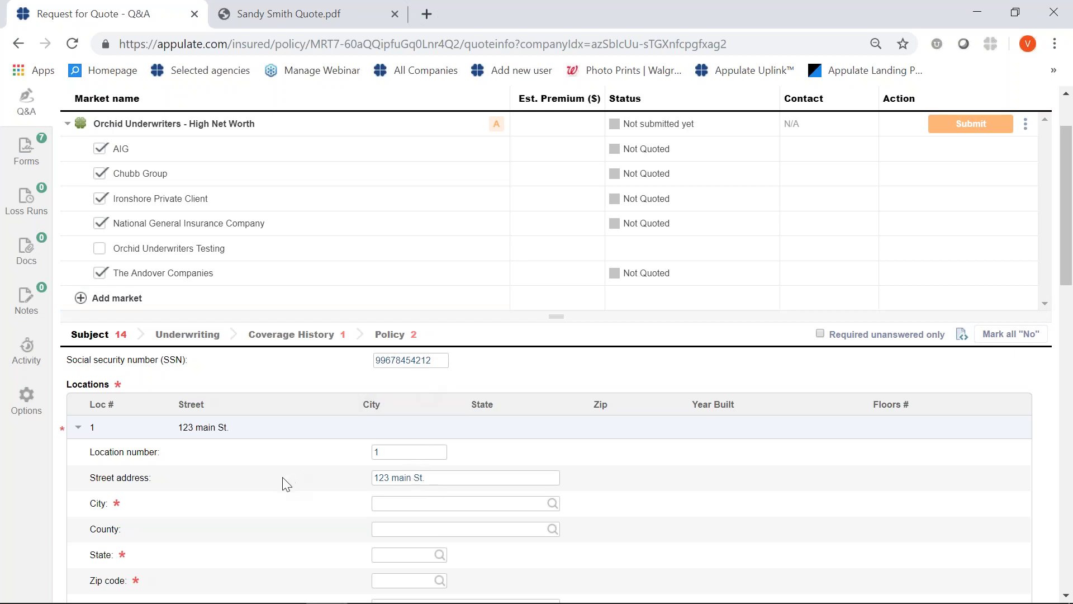
{"action": "scroll", "coordinate": [283, 480], "scroll_direction": "up", "scroll_amount": 2}
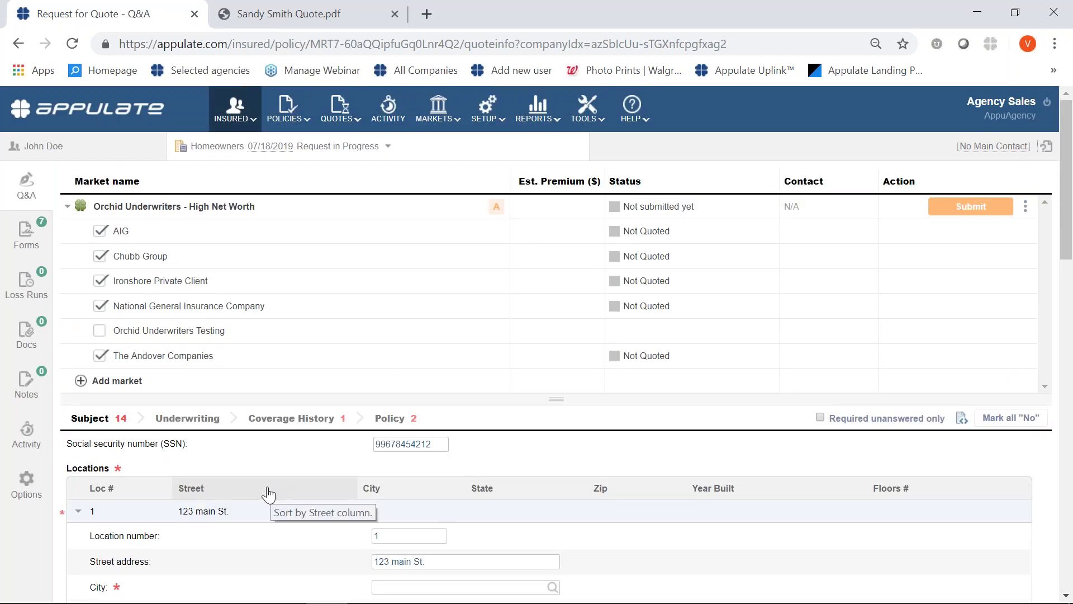
Check the ACORD 80 Homeowner Application and Orchid Specialty High Net Worth forms and open them for editing.
{"action": "left_click", "coordinate": [26, 232]}
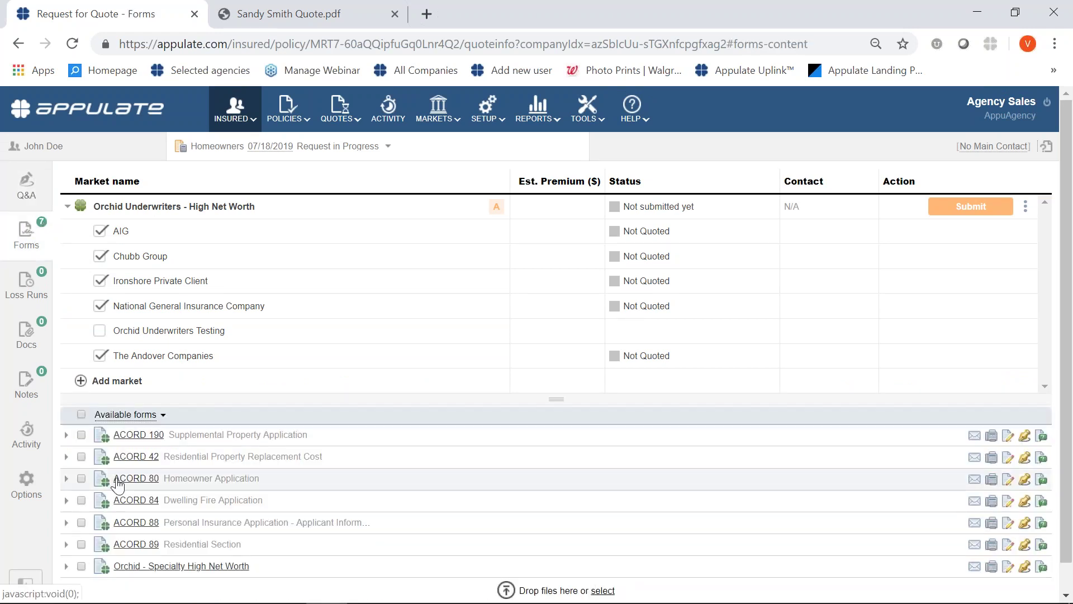
{"action": "scroll", "coordinate": [117, 480], "scroll_direction": "down", "scroll_amount": 1}
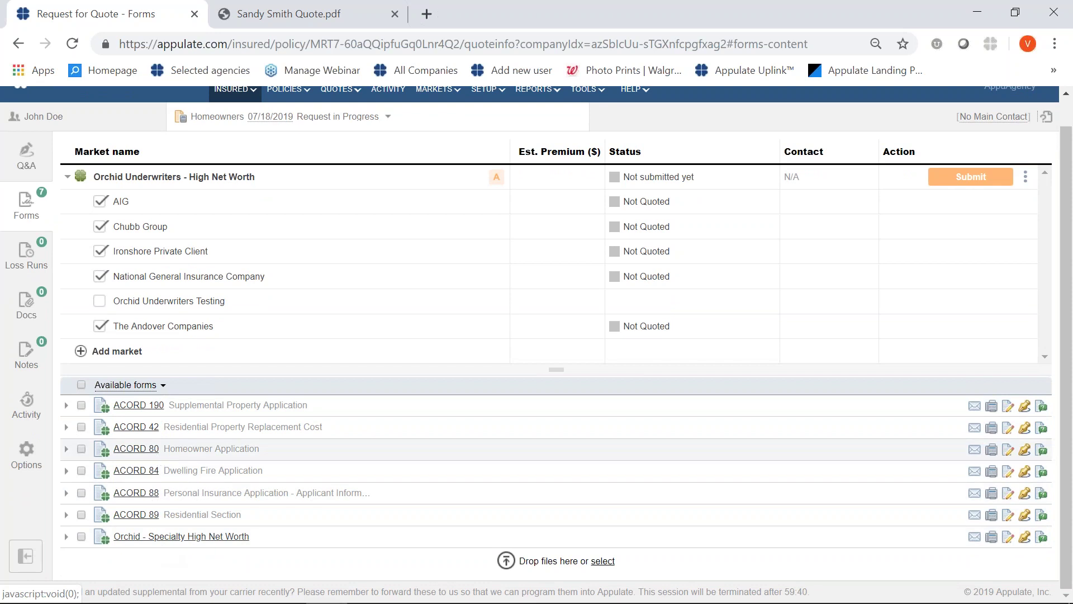
{"action": "scroll", "coordinate": [200, 157], "scroll_direction": "up", "scroll_amount": 1}
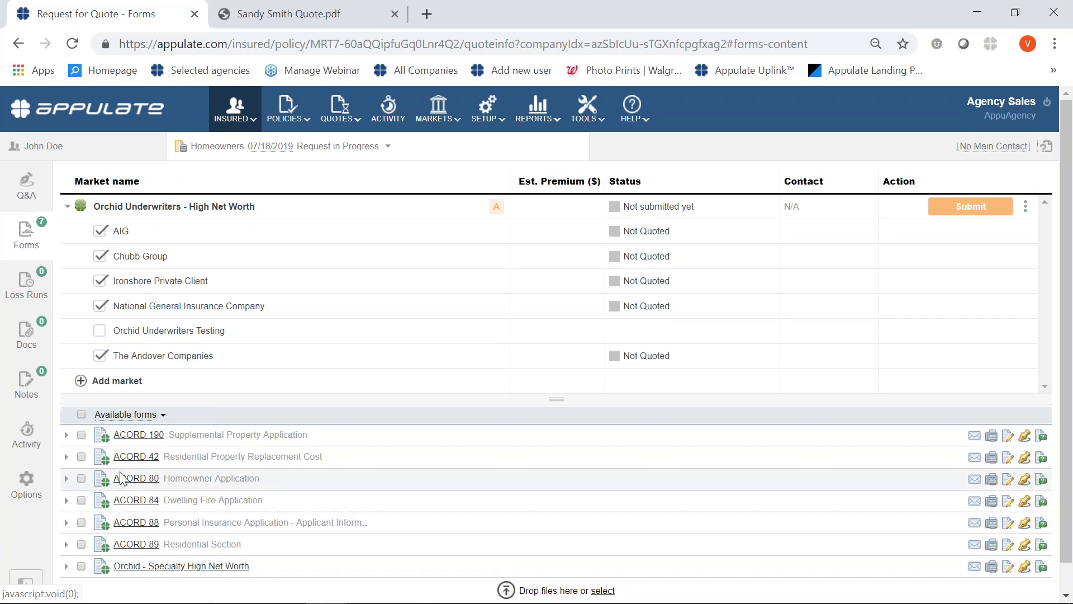
{"action": "left_click", "coordinate": [81, 478]}
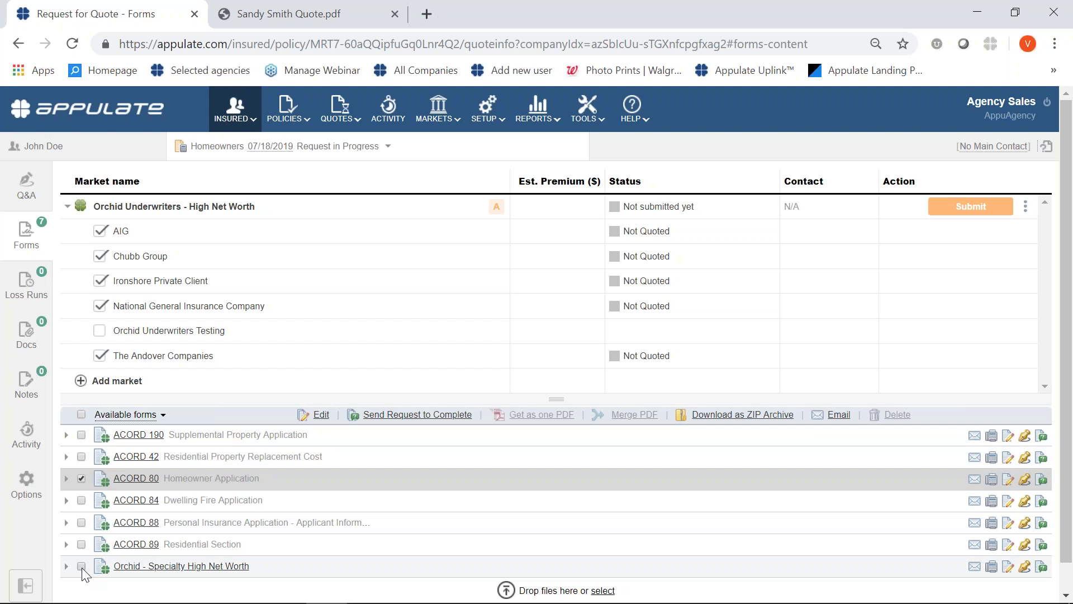
{"action": "left_click", "coordinate": [82, 566]}
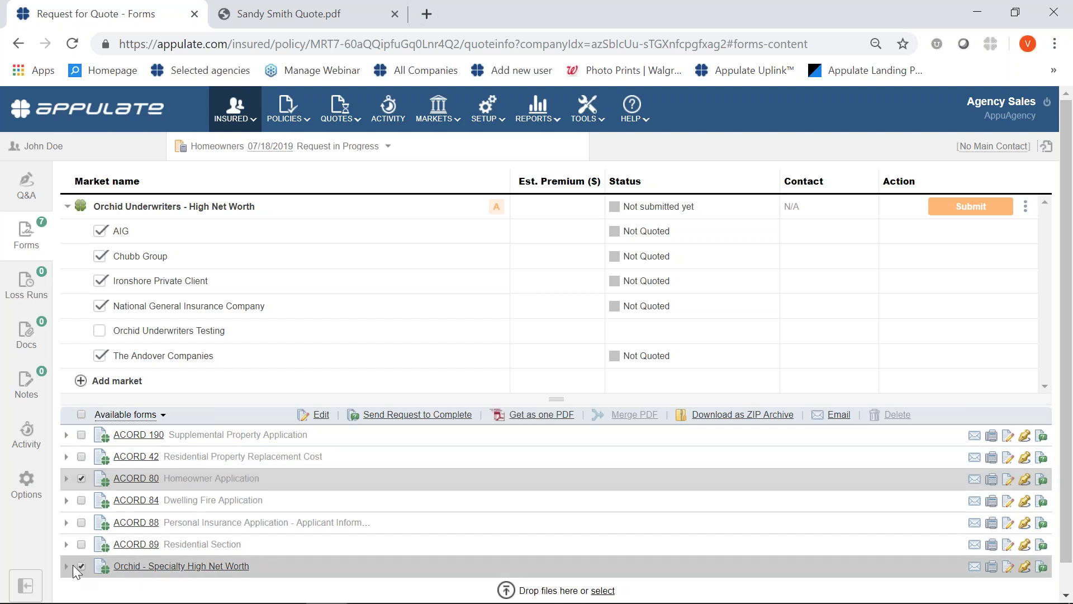
{"action": "left_click", "coordinate": [321, 414]}
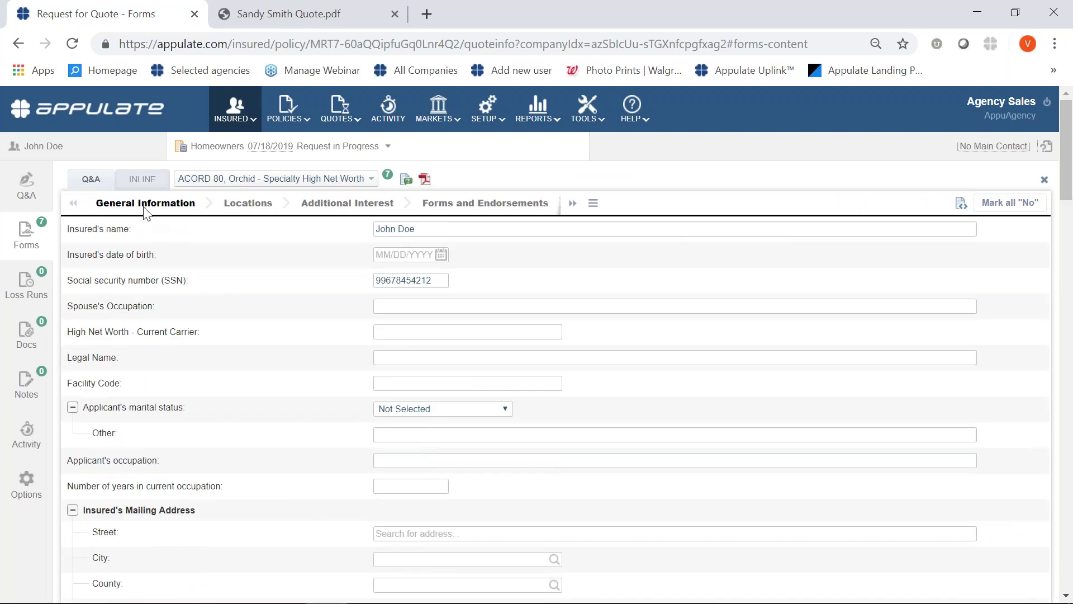
Switch to the INLINE view and scroll through the filled ACORD 80 pages.
{"action": "left_click", "coordinate": [137, 180]}
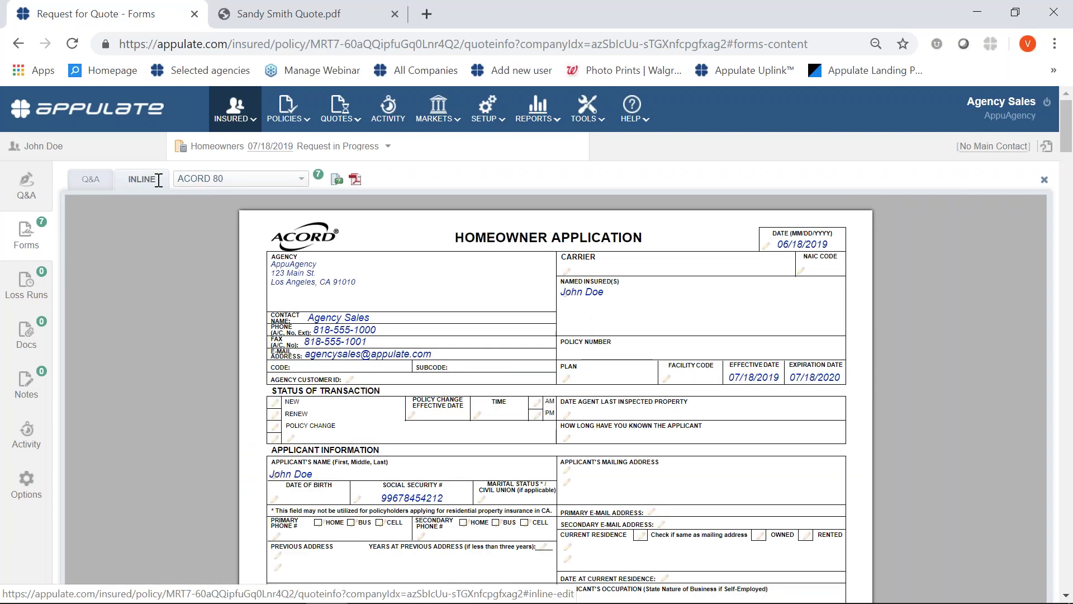
{"action": "scroll", "coordinate": [380, 323], "scroll_direction": "down", "scroll_amount": 2}
{"action": "scroll", "coordinate": [380, 323], "scroll_direction": "down", "scroll_amount": 15}
{"action": "scroll", "coordinate": [380, 324], "scroll_direction": "down", "scroll_amount": 18}
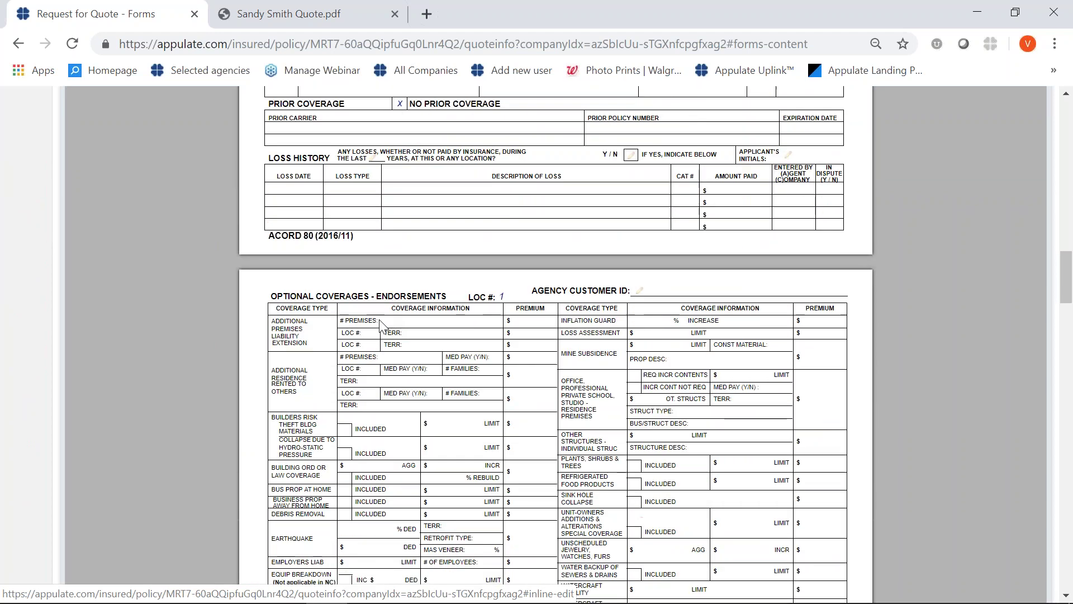
{"action": "scroll", "coordinate": [380, 324], "scroll_direction": "down", "scroll_amount": 18}
{"action": "scroll", "coordinate": [556, 335], "scroll_direction": "down", "scroll_amount": 5}
{"action": "scroll", "coordinate": [556, 335], "scroll_direction": "up", "scroll_amount": 20}
{"action": "scroll", "coordinate": [337, 190], "scroll_direction": "up", "scroll_amount": 4}
Preview the Orchid Specialty High Net Worth form, download it as PDF, and close the preview.
{"action": "left_click", "coordinate": [302, 178]}
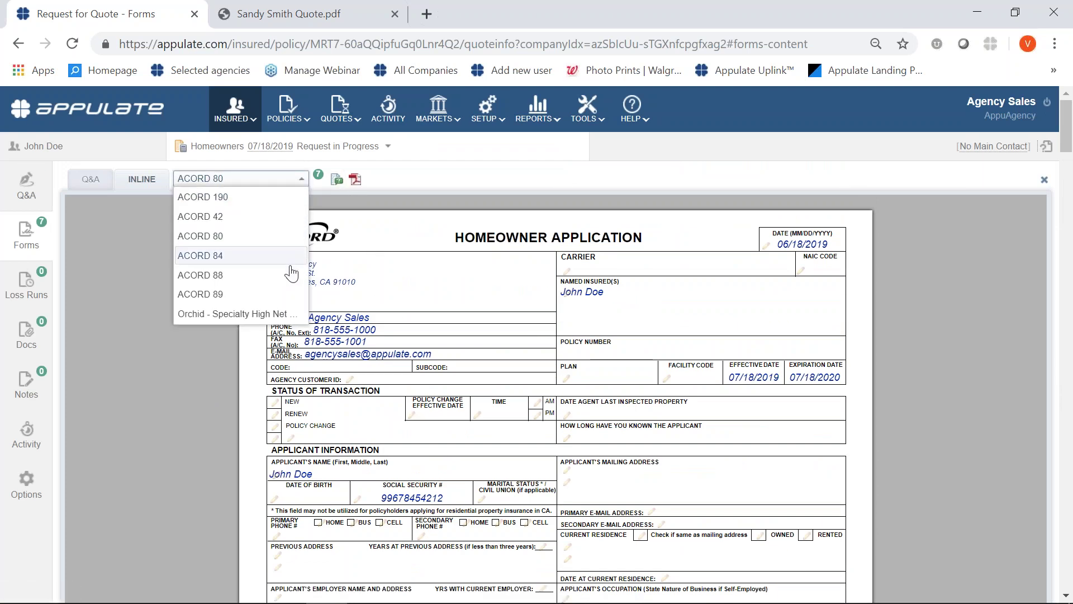
{"action": "left_click", "coordinate": [279, 314]}
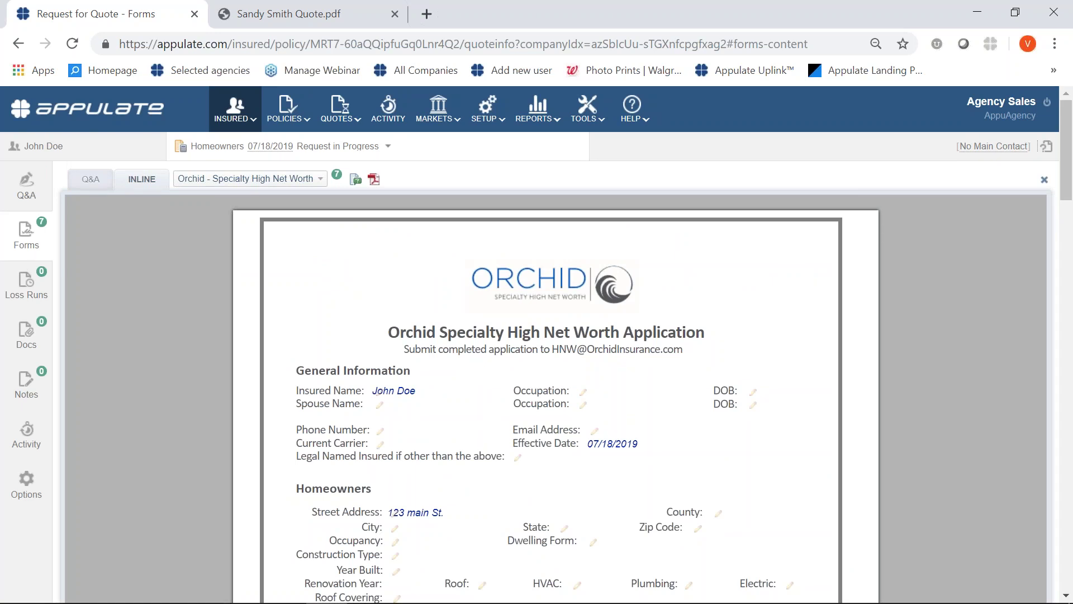
{"action": "left_click", "coordinate": [374, 180]}
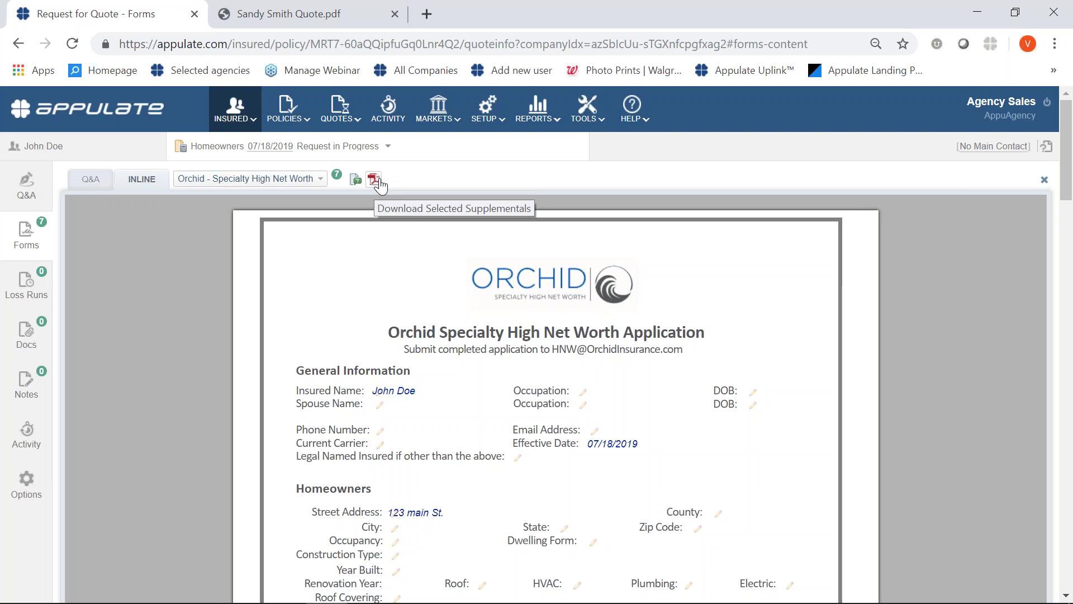
{"action": "left_click", "coordinate": [1043, 182]}
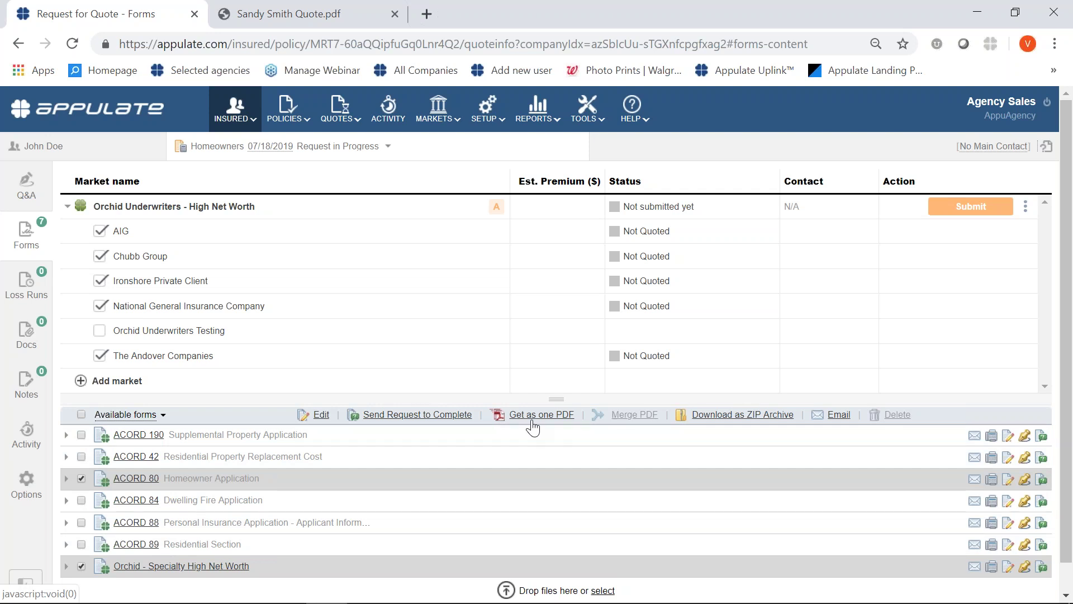
Log out of the Agency Sales account, then sign back in with the autofilled credentials.
{"action": "left_click", "coordinate": [1048, 110]}
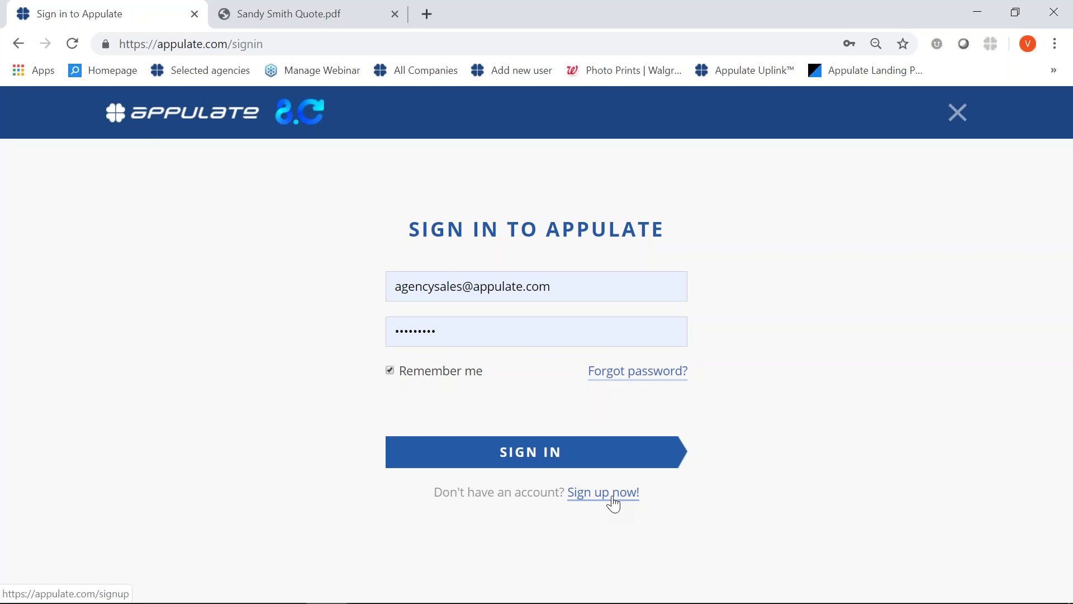
{"action": "left_click", "coordinate": [571, 457]}
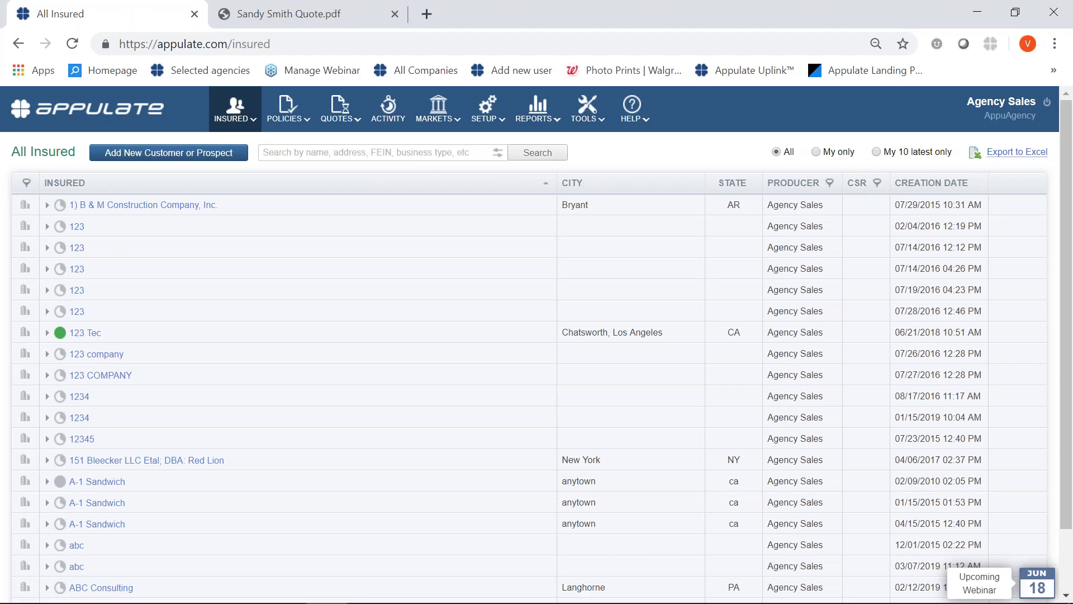
Go to TOOLS > Appulate Uplink™ to see how AMS-filled ACORD forms are imported.
{"action": "left_click", "coordinate": [603, 119]}
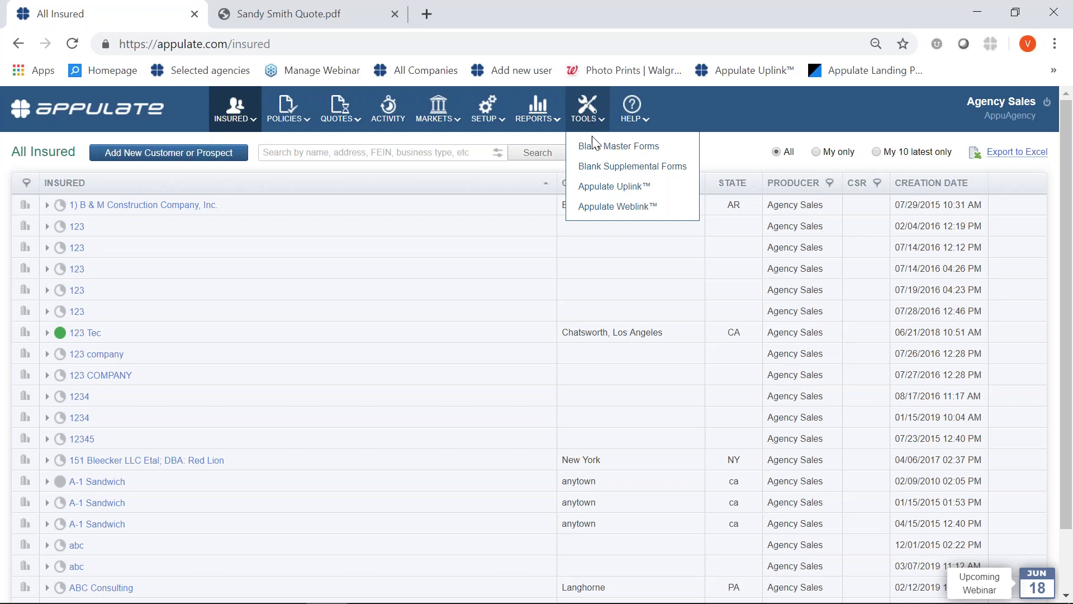
{"action": "left_click", "coordinate": [609, 190]}
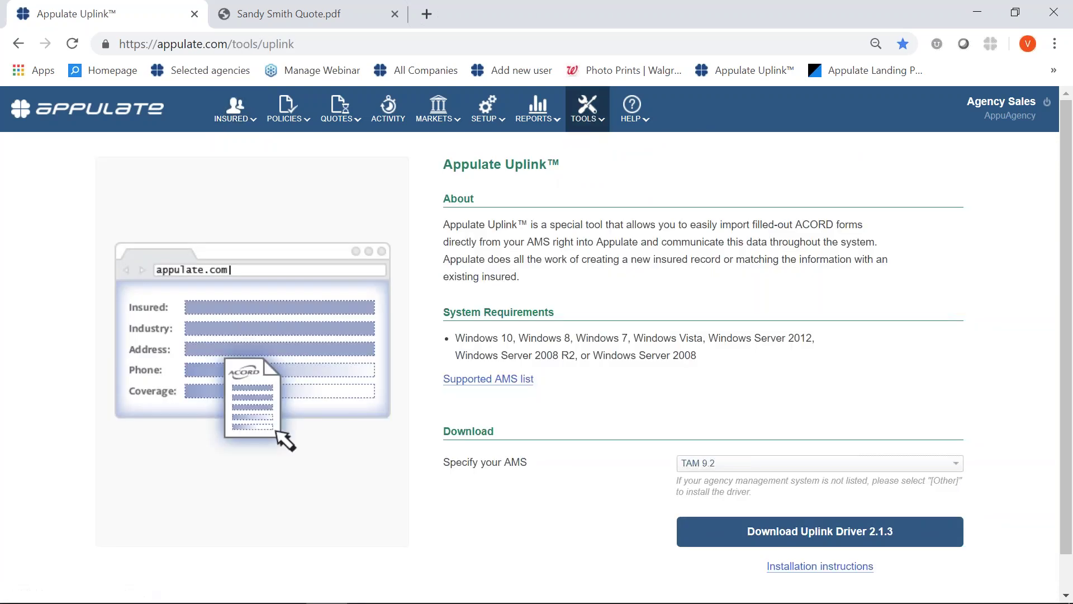
Scroll through the supported AMS versions in the Specify your AMS list, leaving TAM 9.2 selected.
{"action": "left_click", "coordinate": [783, 464]}
{"action": "scroll", "coordinate": [785, 461], "scroll_direction": "down", "scroll_amount": 1}
{"action": "scroll", "coordinate": [756, 385], "scroll_direction": "down", "scroll_amount": 3}
{"action": "scroll", "coordinate": [755, 385], "scroll_direction": "down", "scroll_amount": 5}
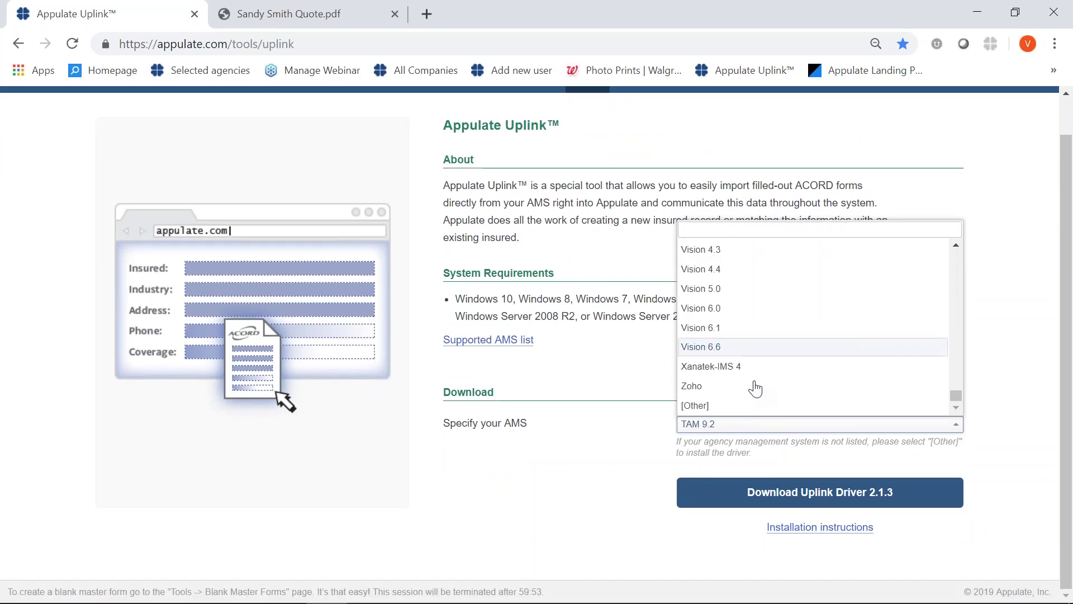
{"action": "left_click", "coordinate": [616, 457]}
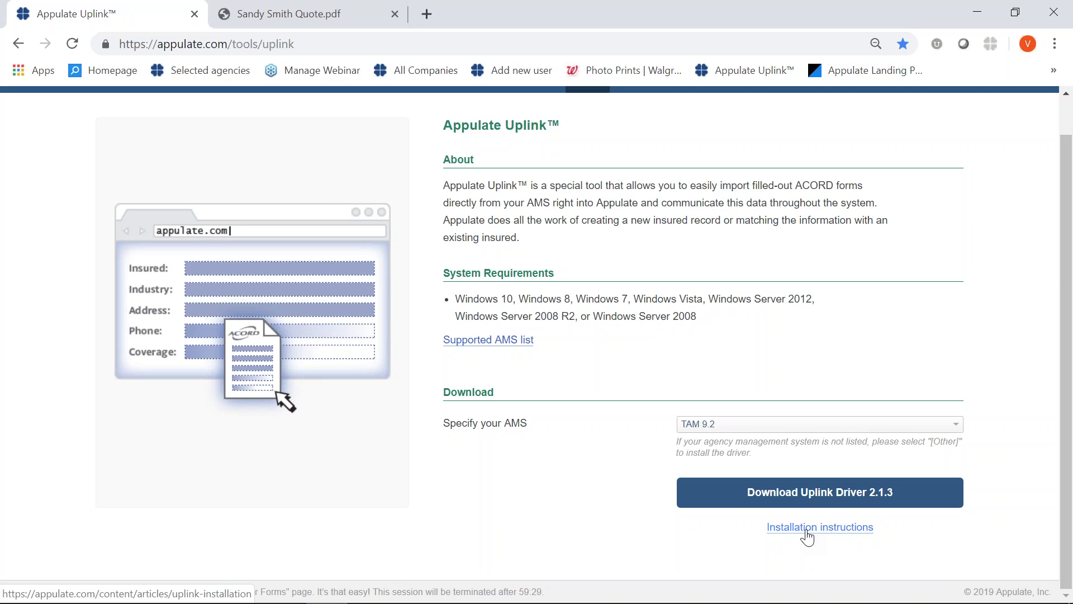
Go to MARKETS > Selected to view the agency's chosen markets.
{"action": "scroll", "coordinate": [447, 280], "scroll_direction": "up", "scroll_amount": 1}
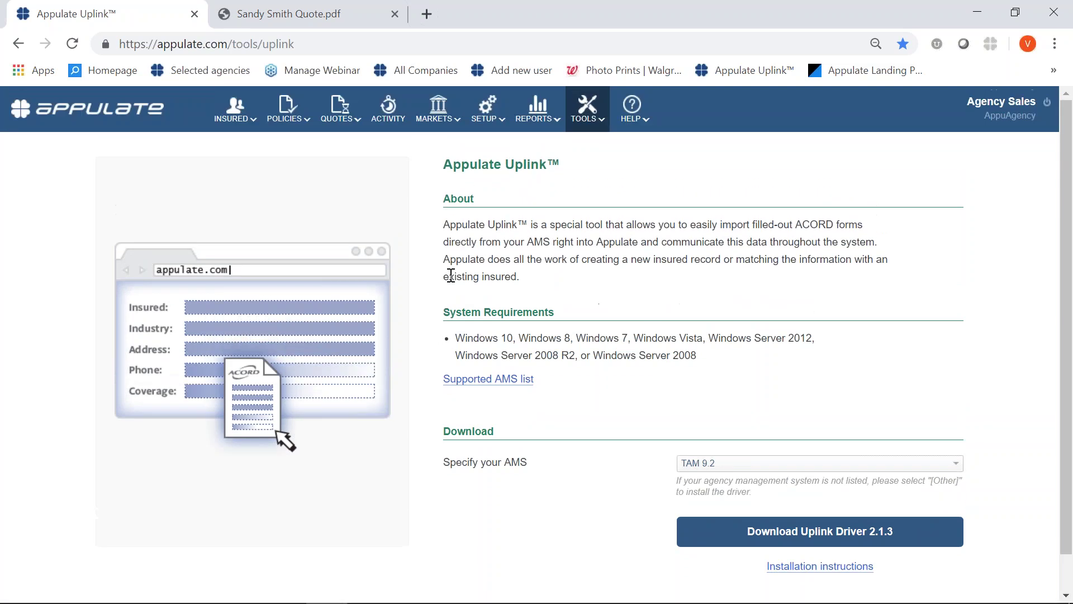
{"action": "mouse_move", "coordinate": [596, 117]}
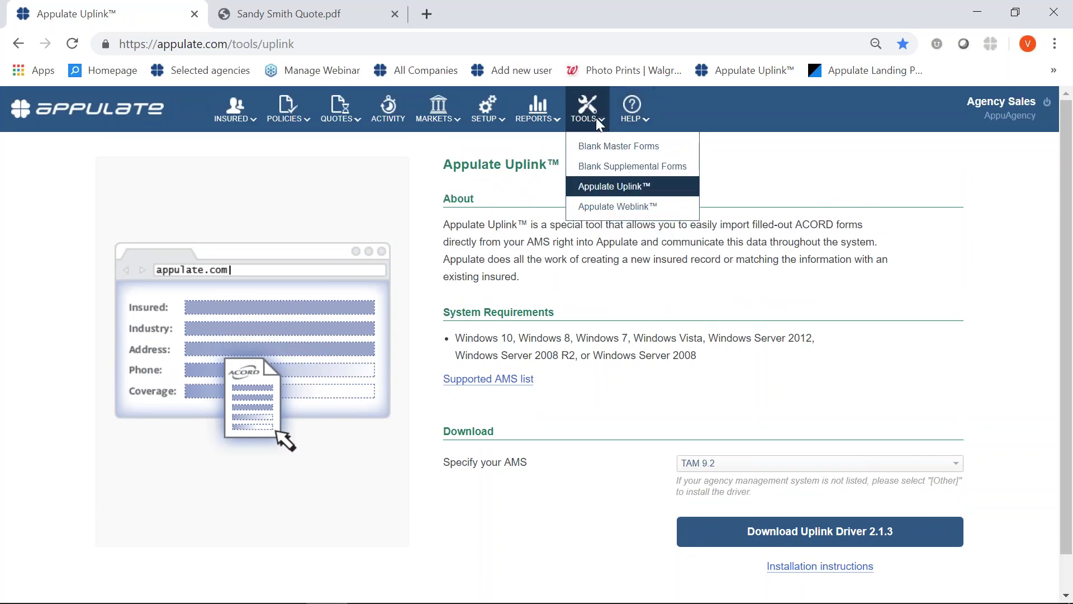
{"action": "mouse_move", "coordinate": [432, 116]}
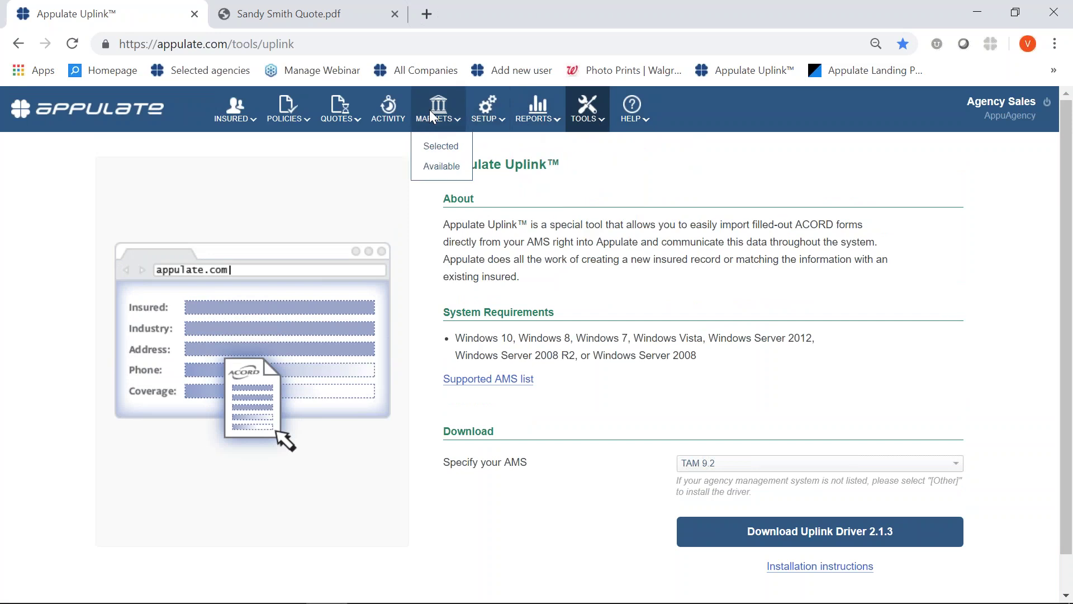
{"action": "left_click", "coordinate": [439, 148]}
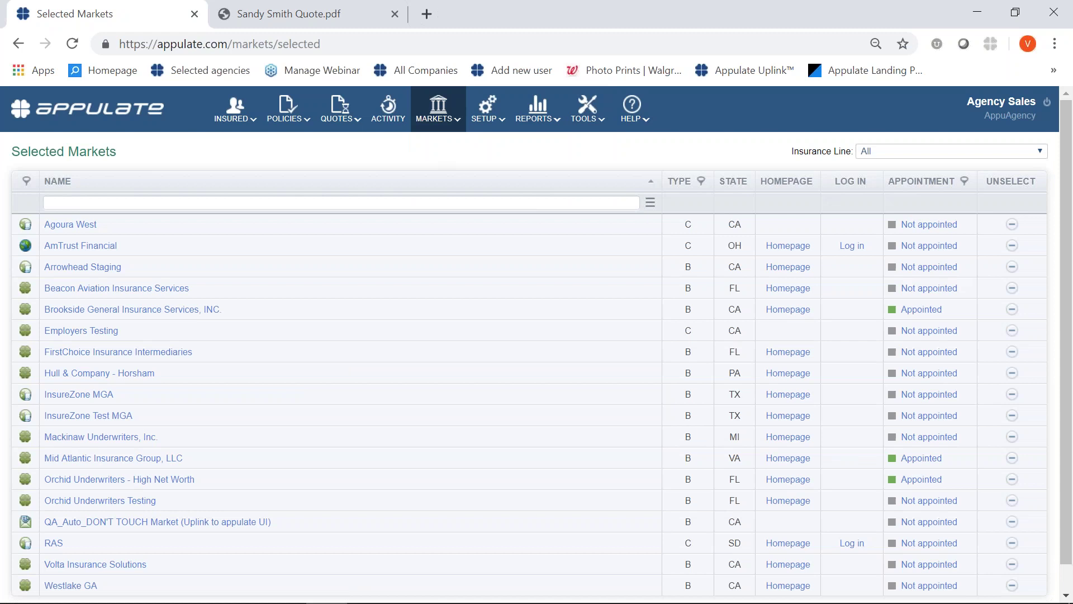
Go to MARKETS > Available to list the markets the agency can still add.
{"action": "mouse_move", "coordinate": [443, 128]}
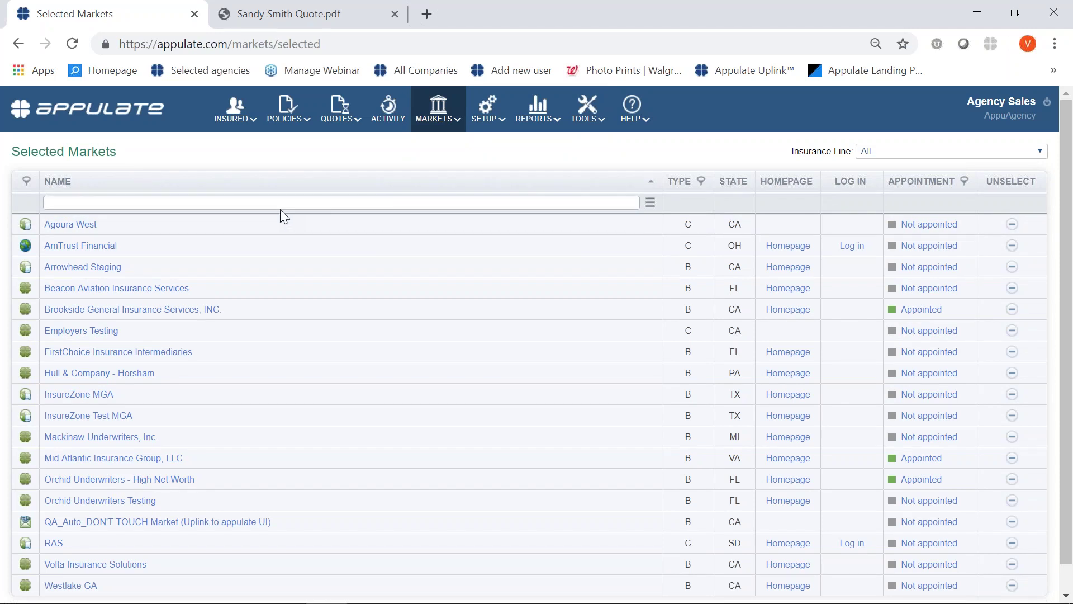
{"action": "left_click", "coordinate": [439, 112]}
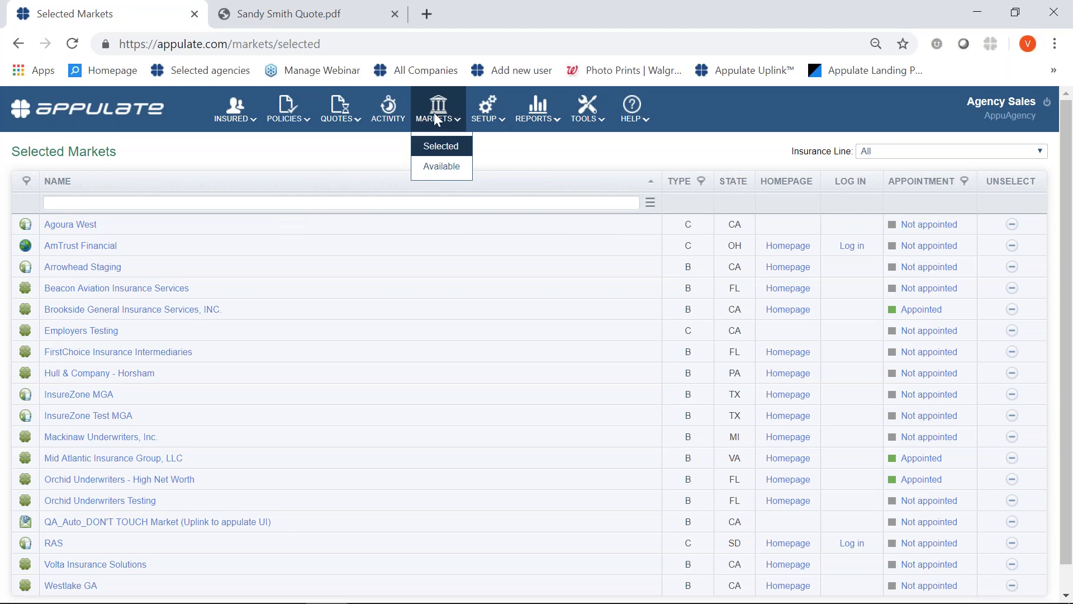
{"action": "left_click", "coordinate": [455, 167]}
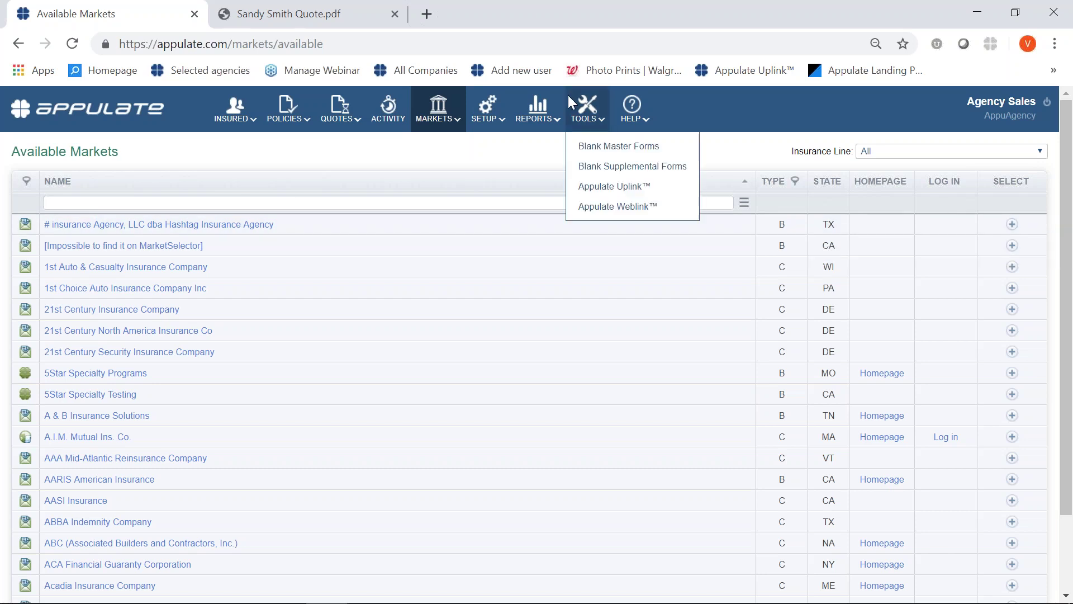
{"action": "mouse_move", "coordinate": [486, 96]}
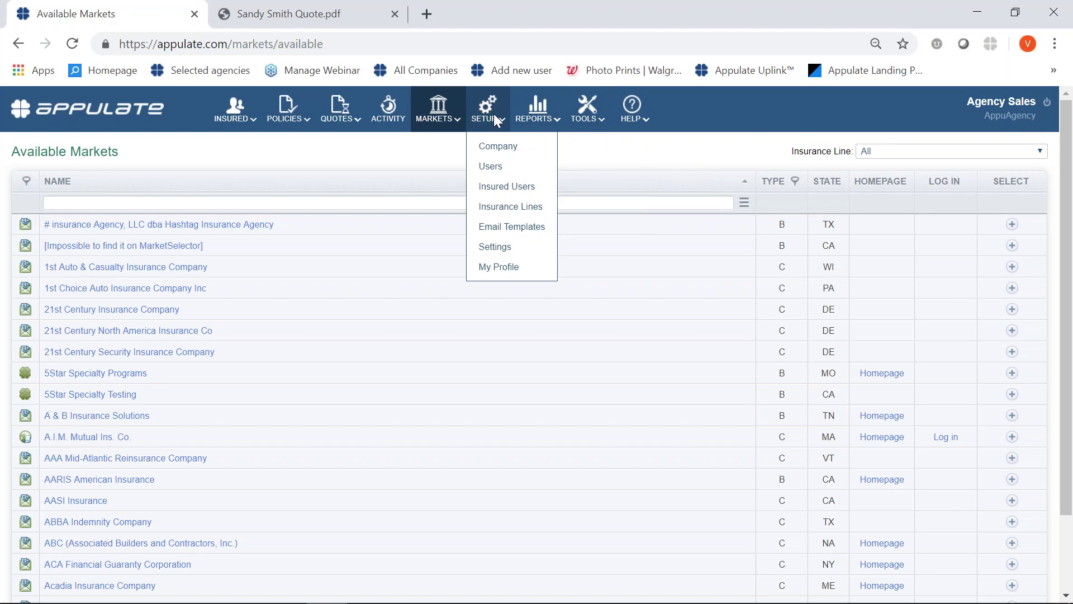
Open SETUP > Users, then return to the PowerPoint deck at the 'Appulate Demo Overview' slide.
{"action": "left_click", "coordinate": [497, 169]}
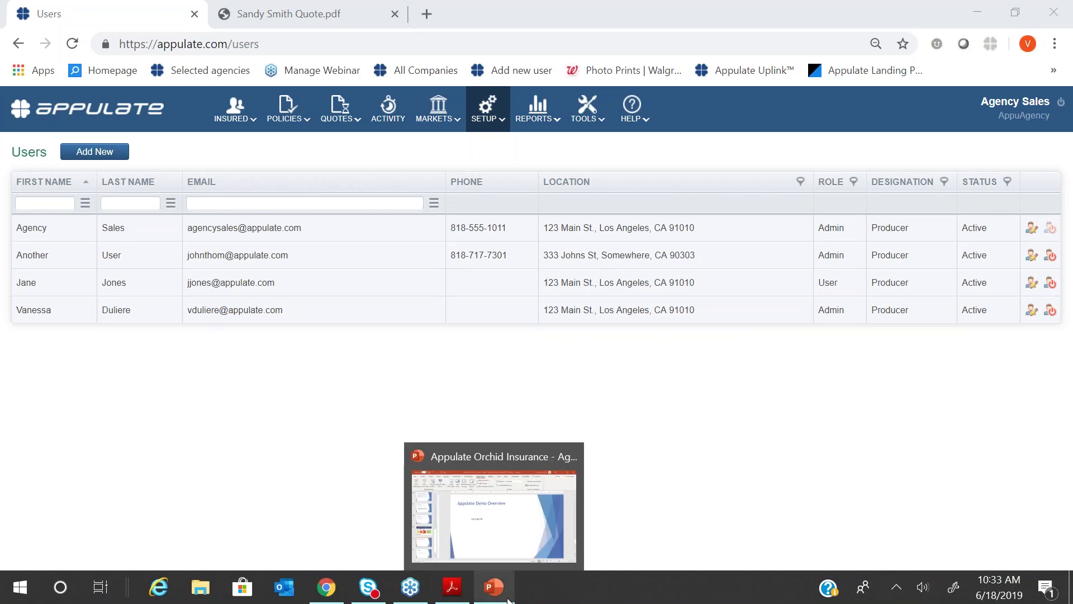
{"action": "left_click", "coordinate": [508, 600]}
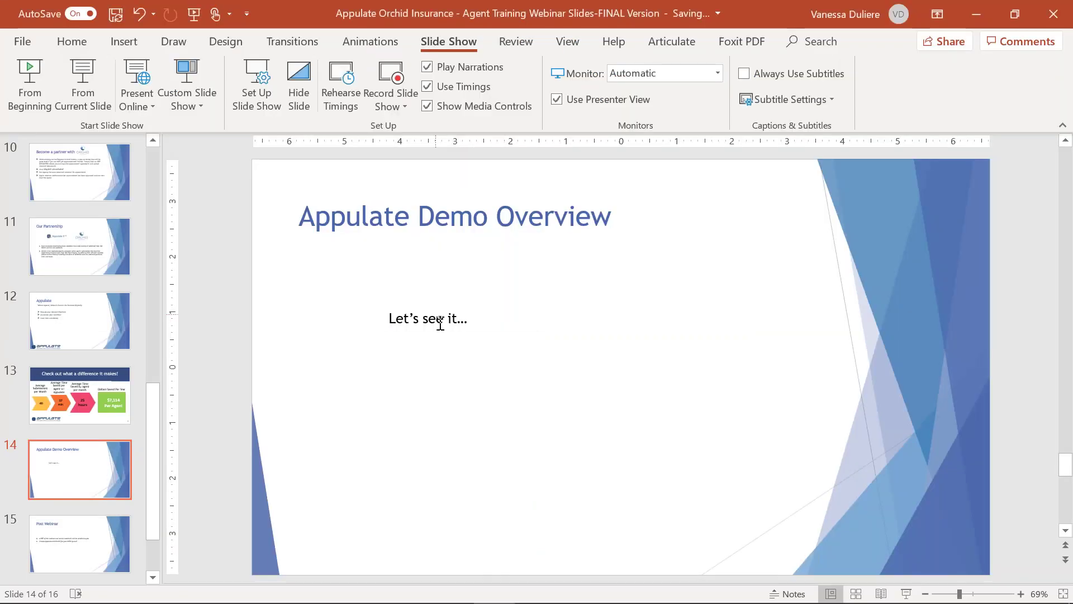